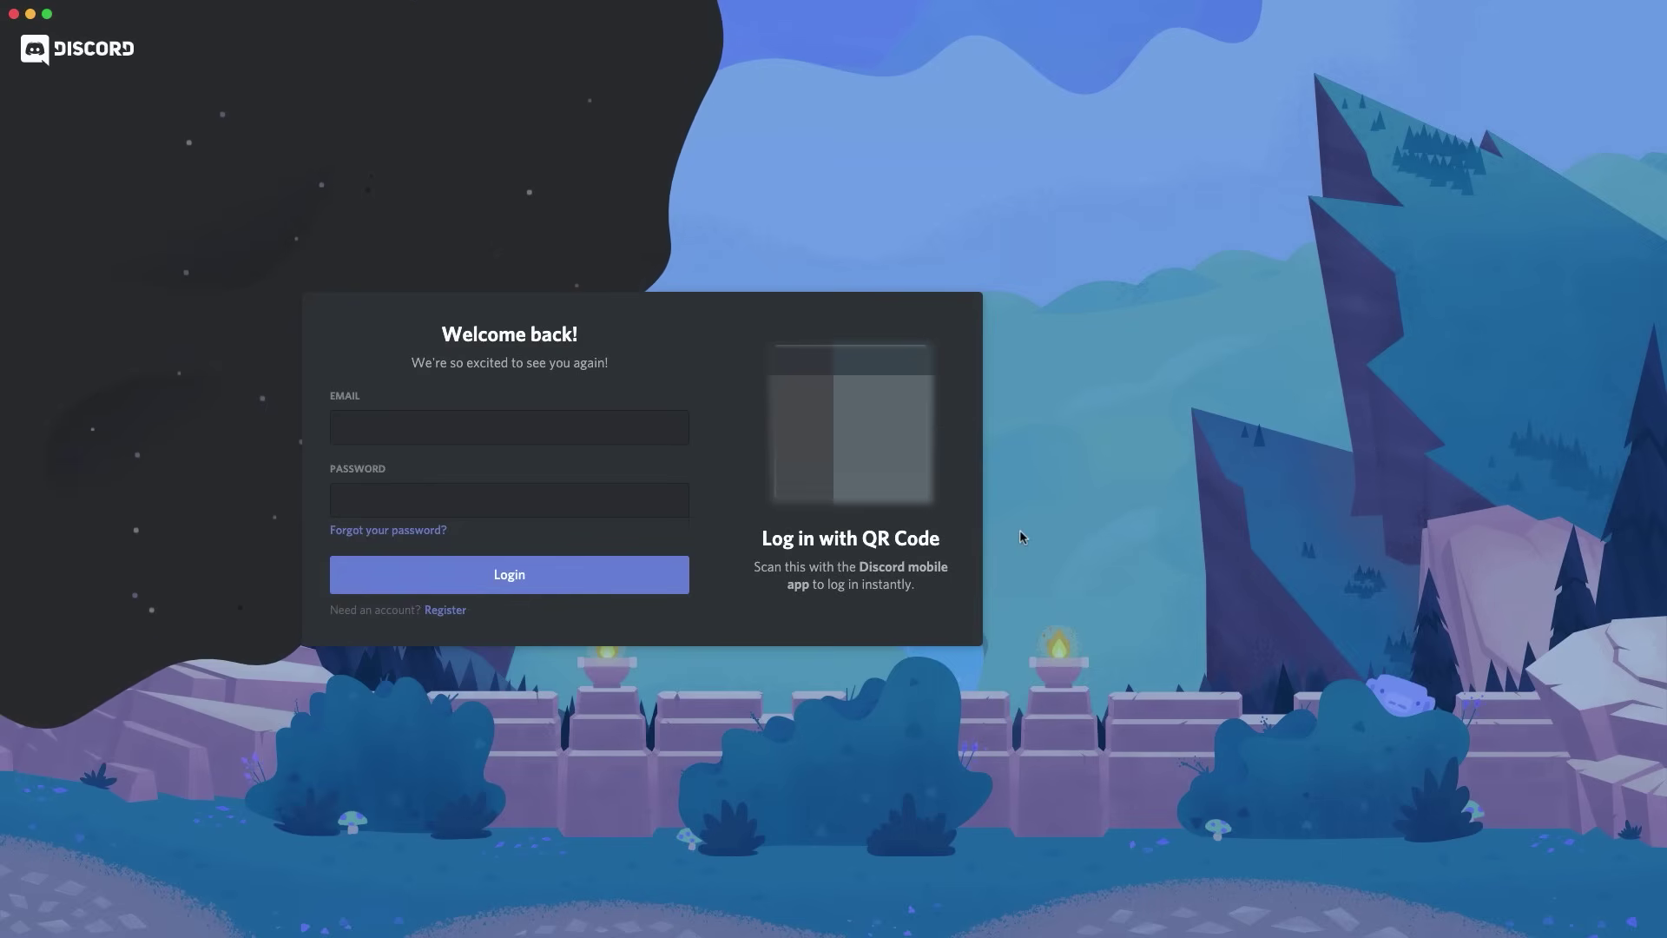
Step: View the account registration form and return to the existing-account login form
{"action": "left_click", "coordinate": [445, 611]}
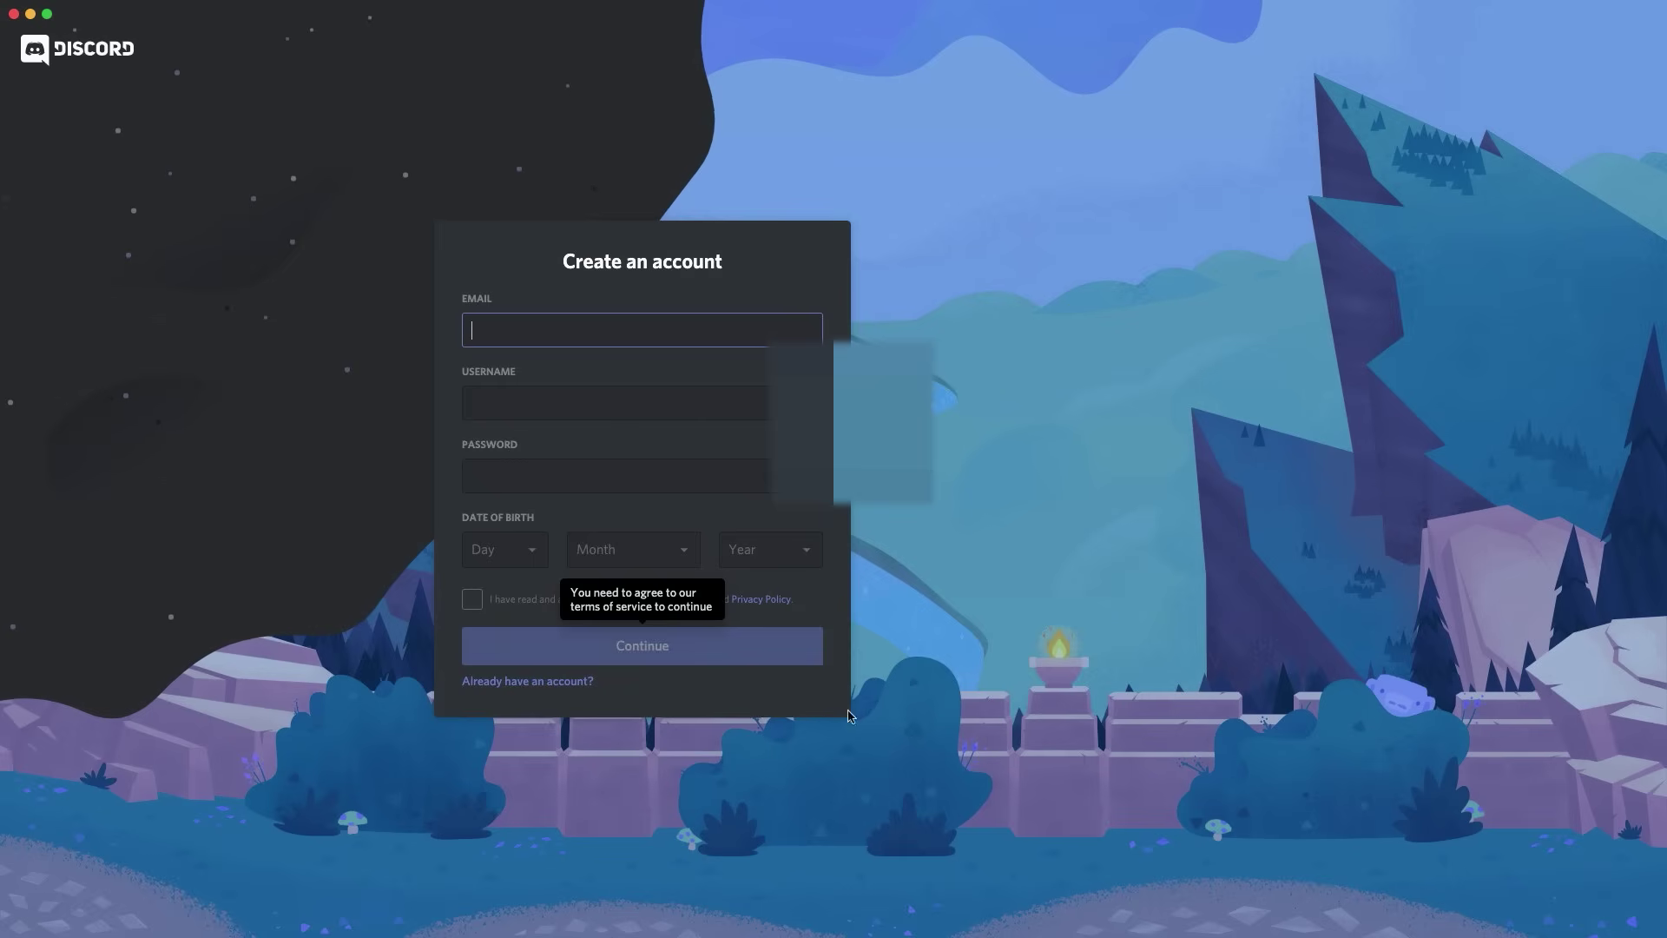
{"action": "left_click", "coordinate": [502, 682]}
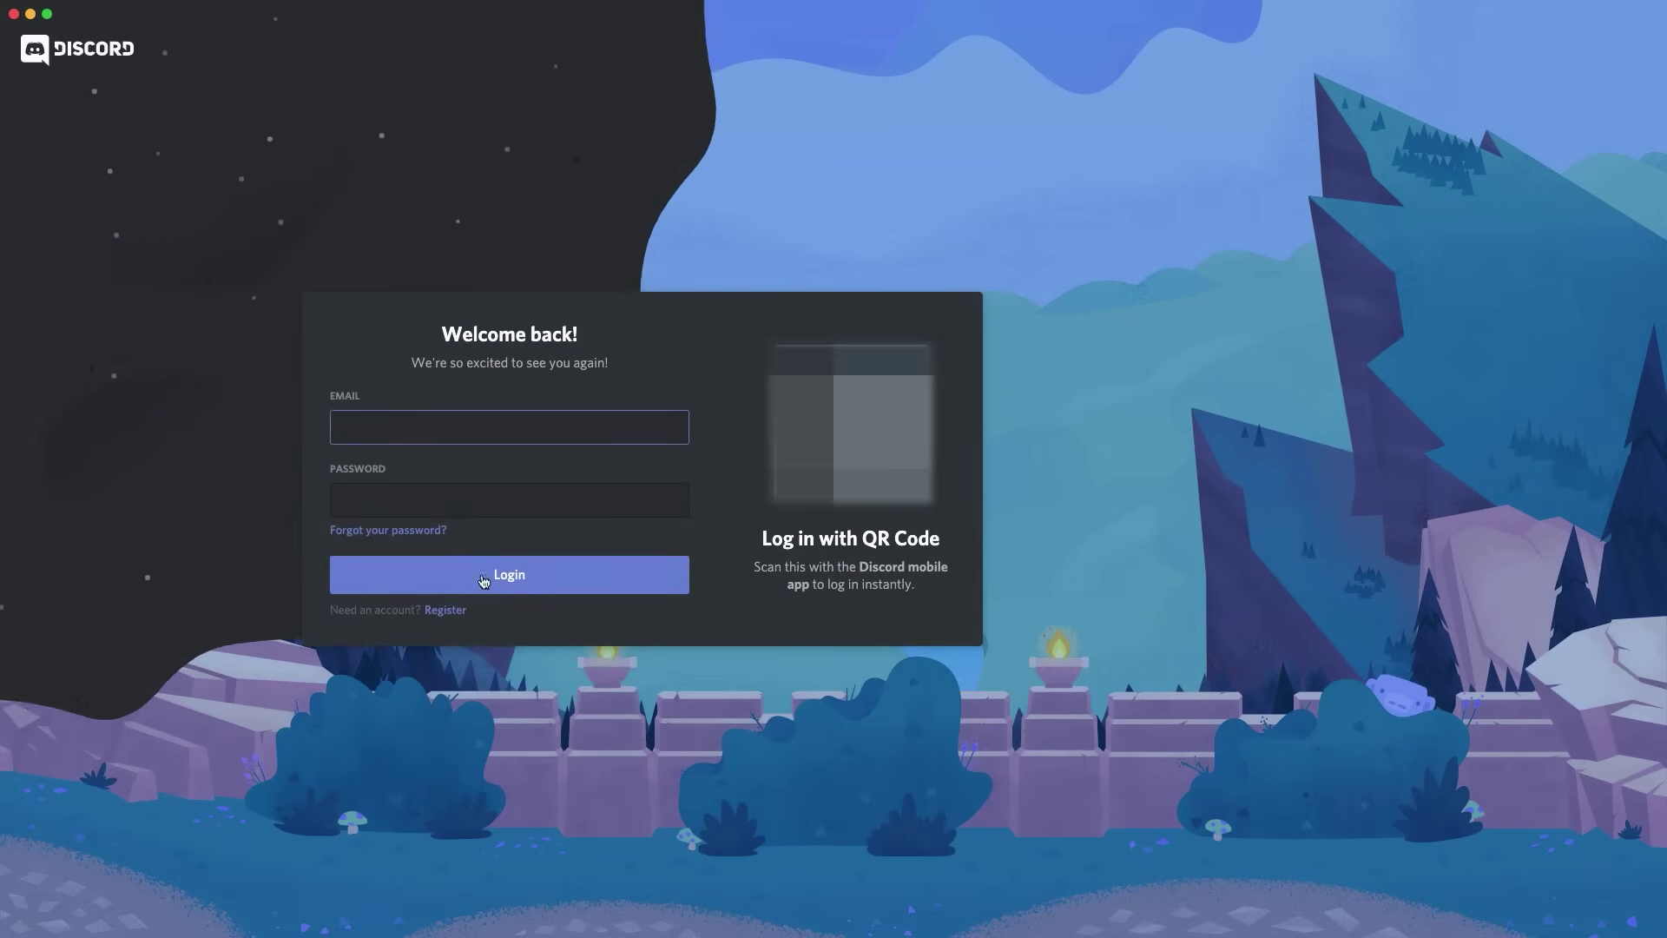
{"action": "left_click", "coordinate": [492, 492]}
{"action": "left_click", "coordinate": [579, 473]}
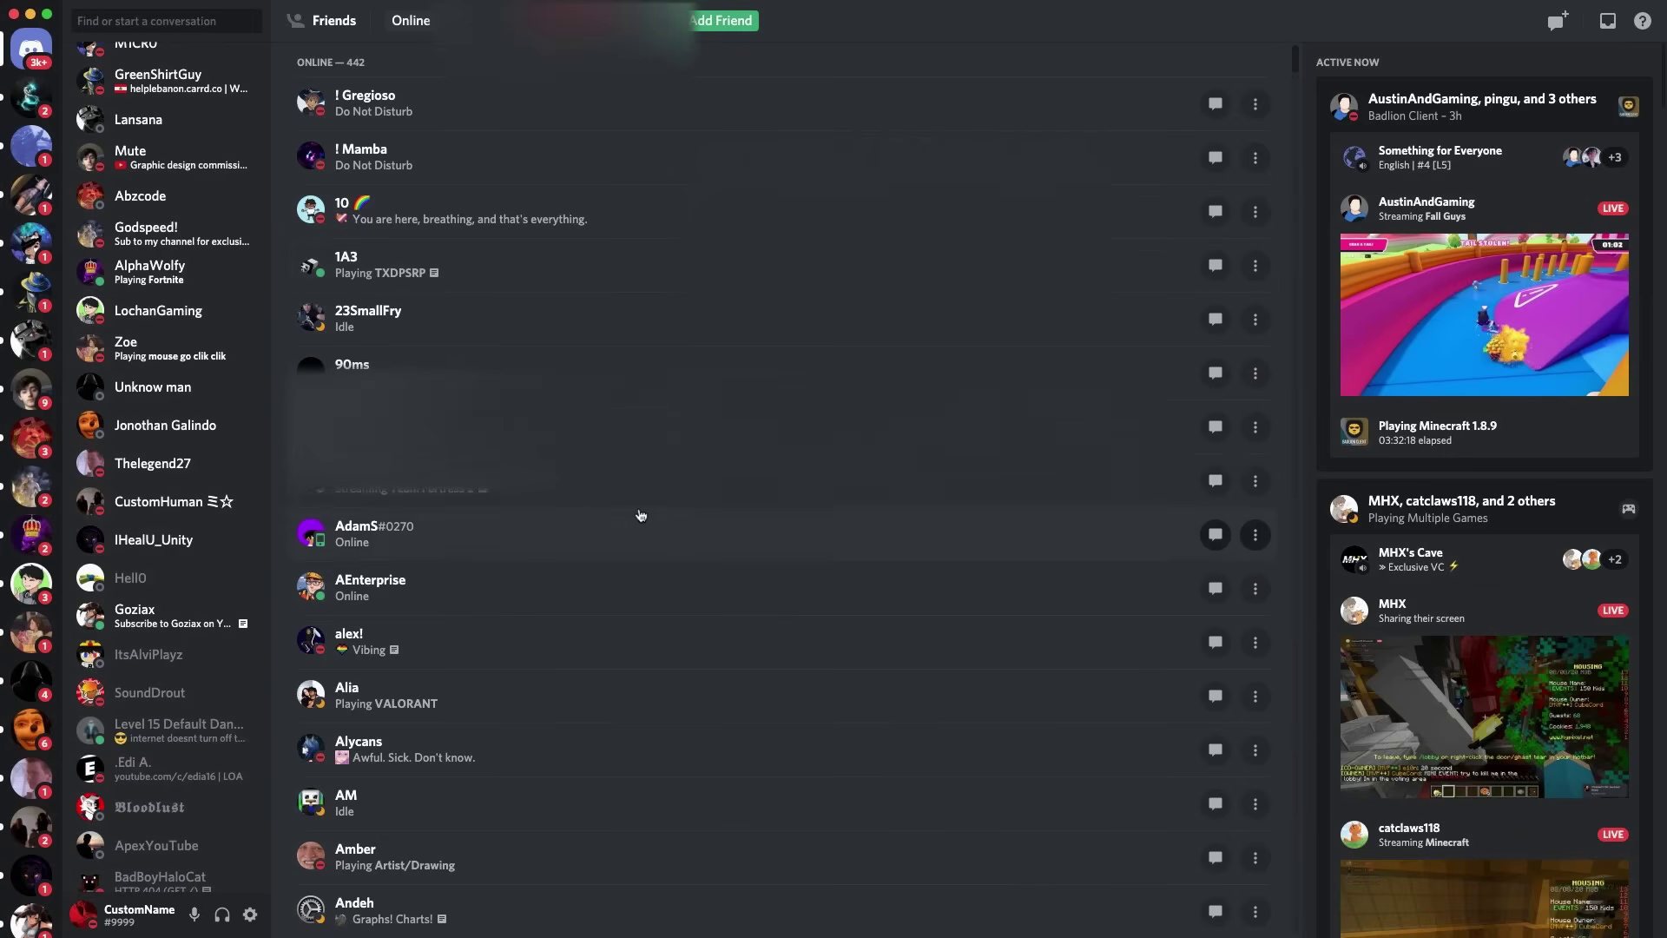
Step: Open the user settings and make the account details editable to inspect the username, tag and avatar options
{"action": "left_click", "coordinate": [249, 916]}
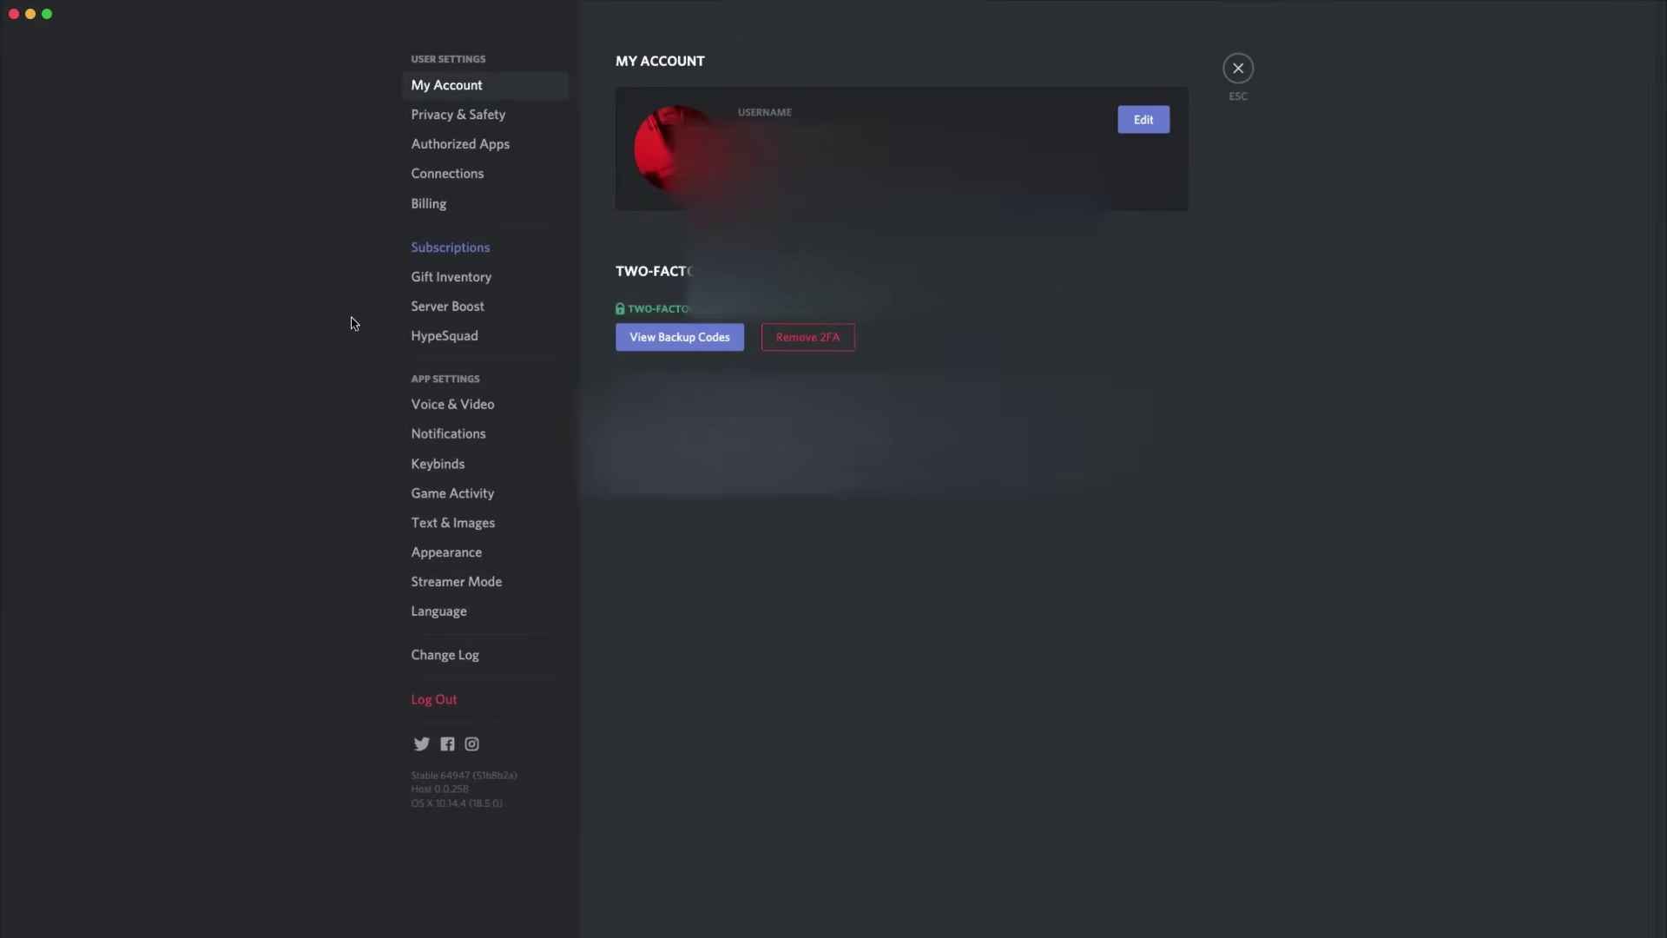
{"action": "left_click", "coordinate": [1145, 119]}
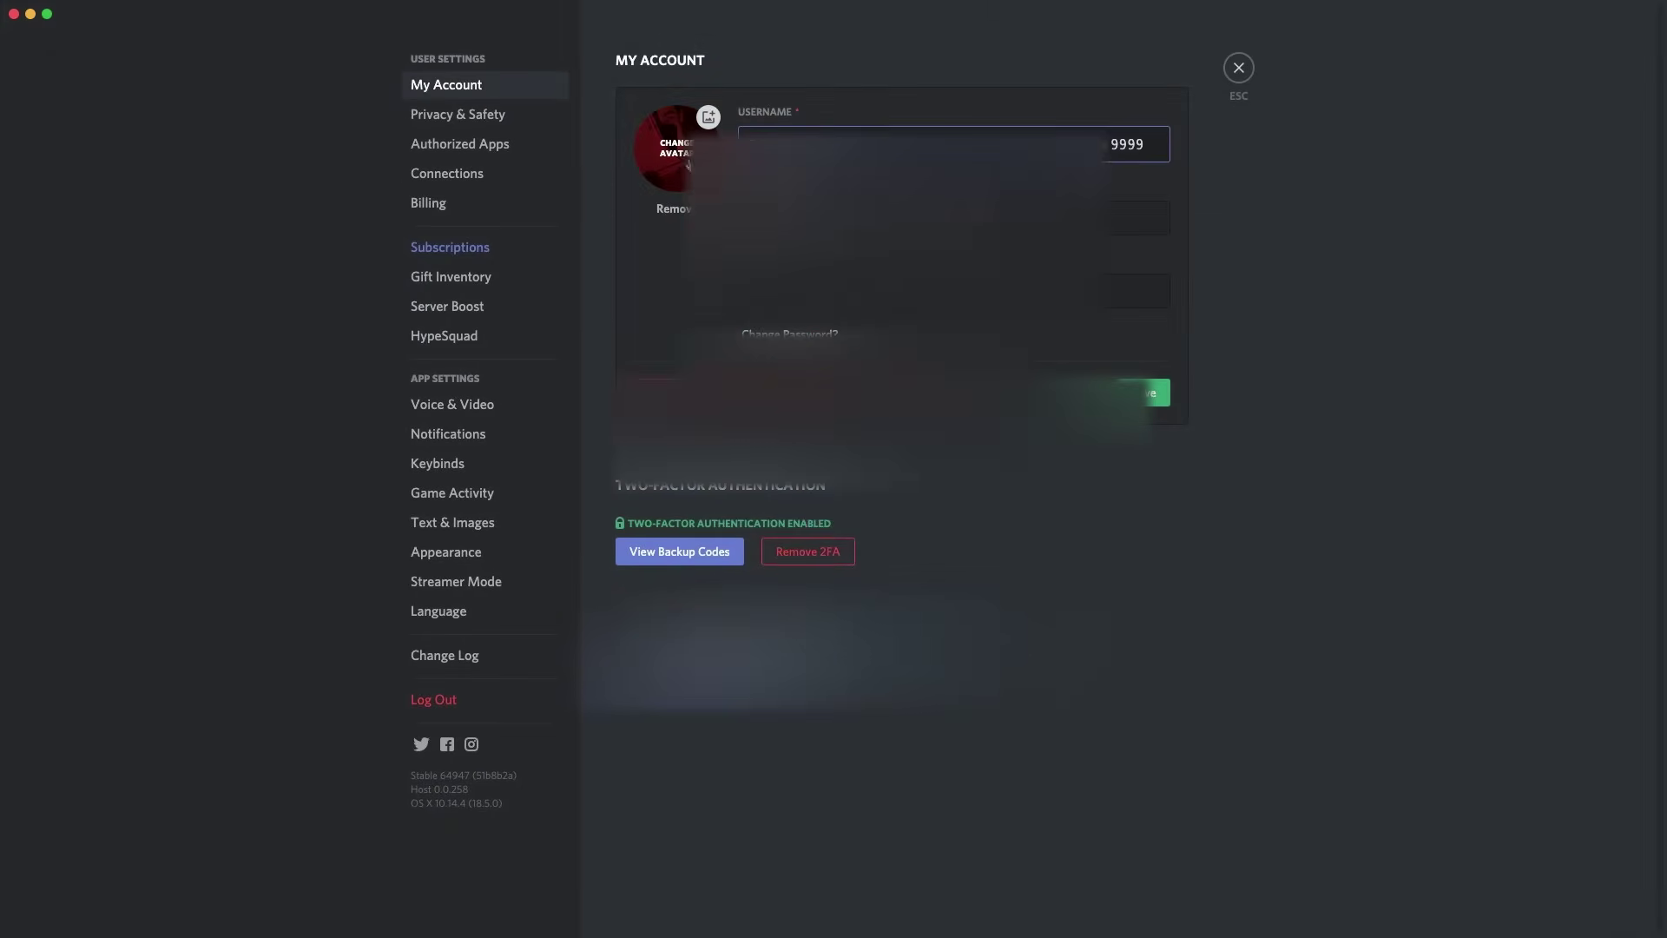
{"action": "left_click", "coordinate": [682, 153]}
{"action": "left_click", "coordinate": [1063, 508]}
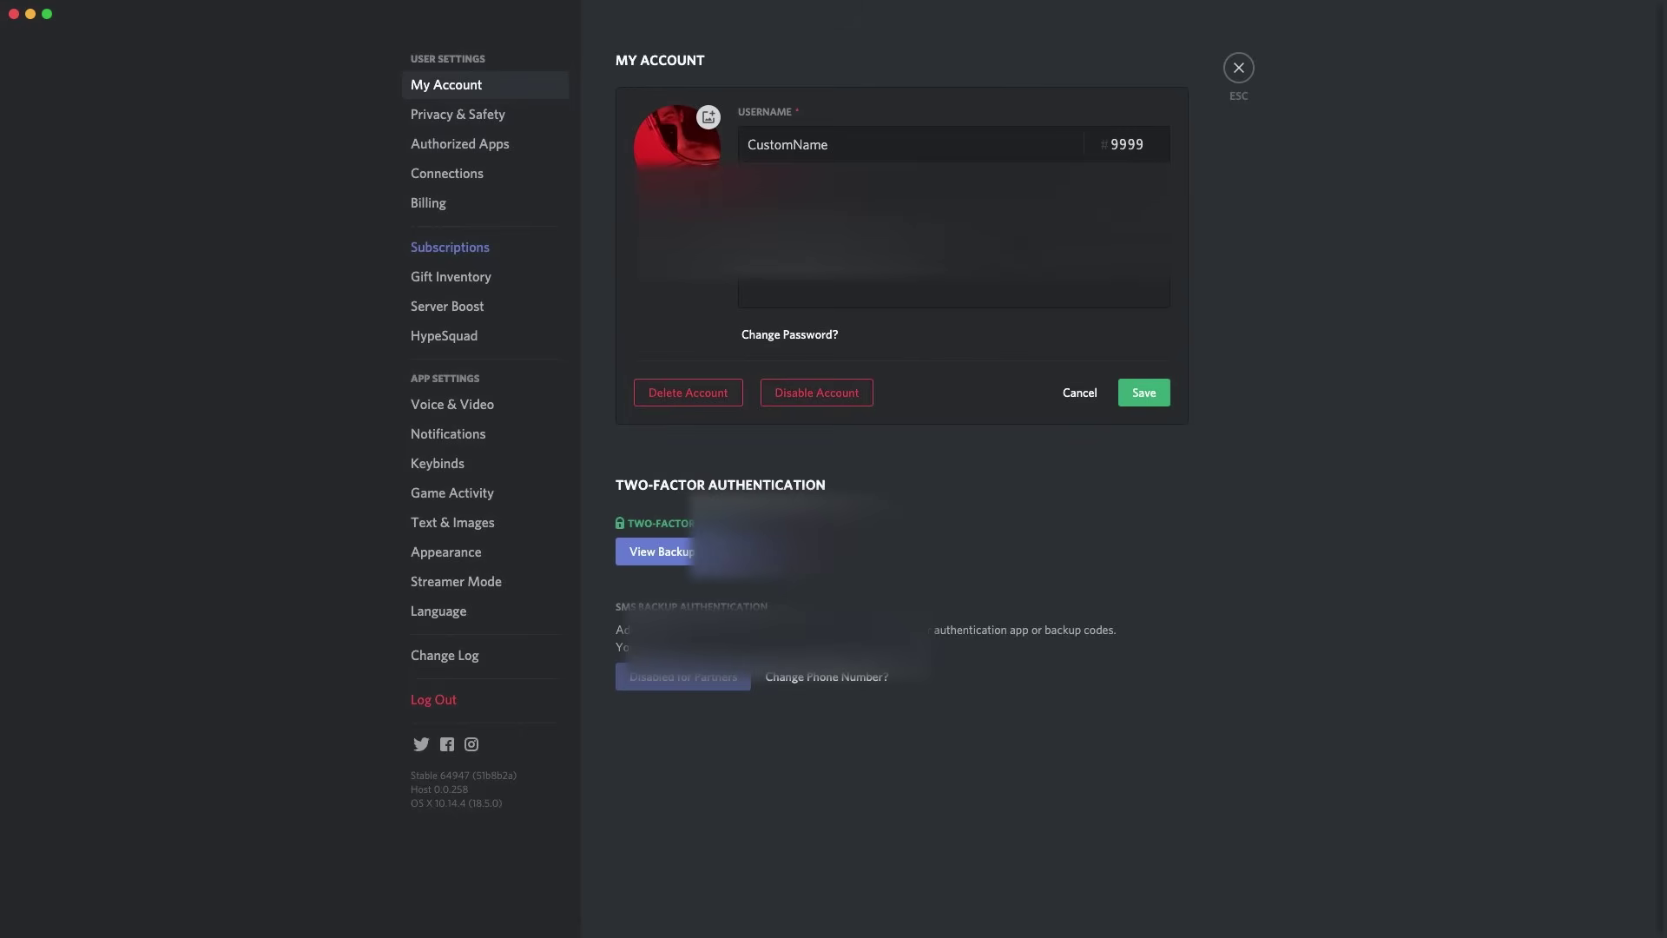
Step: Review the Privacy & Safety settings, from direct message scanning down to who can add you as a friend
{"action": "left_click", "coordinate": [448, 116]}
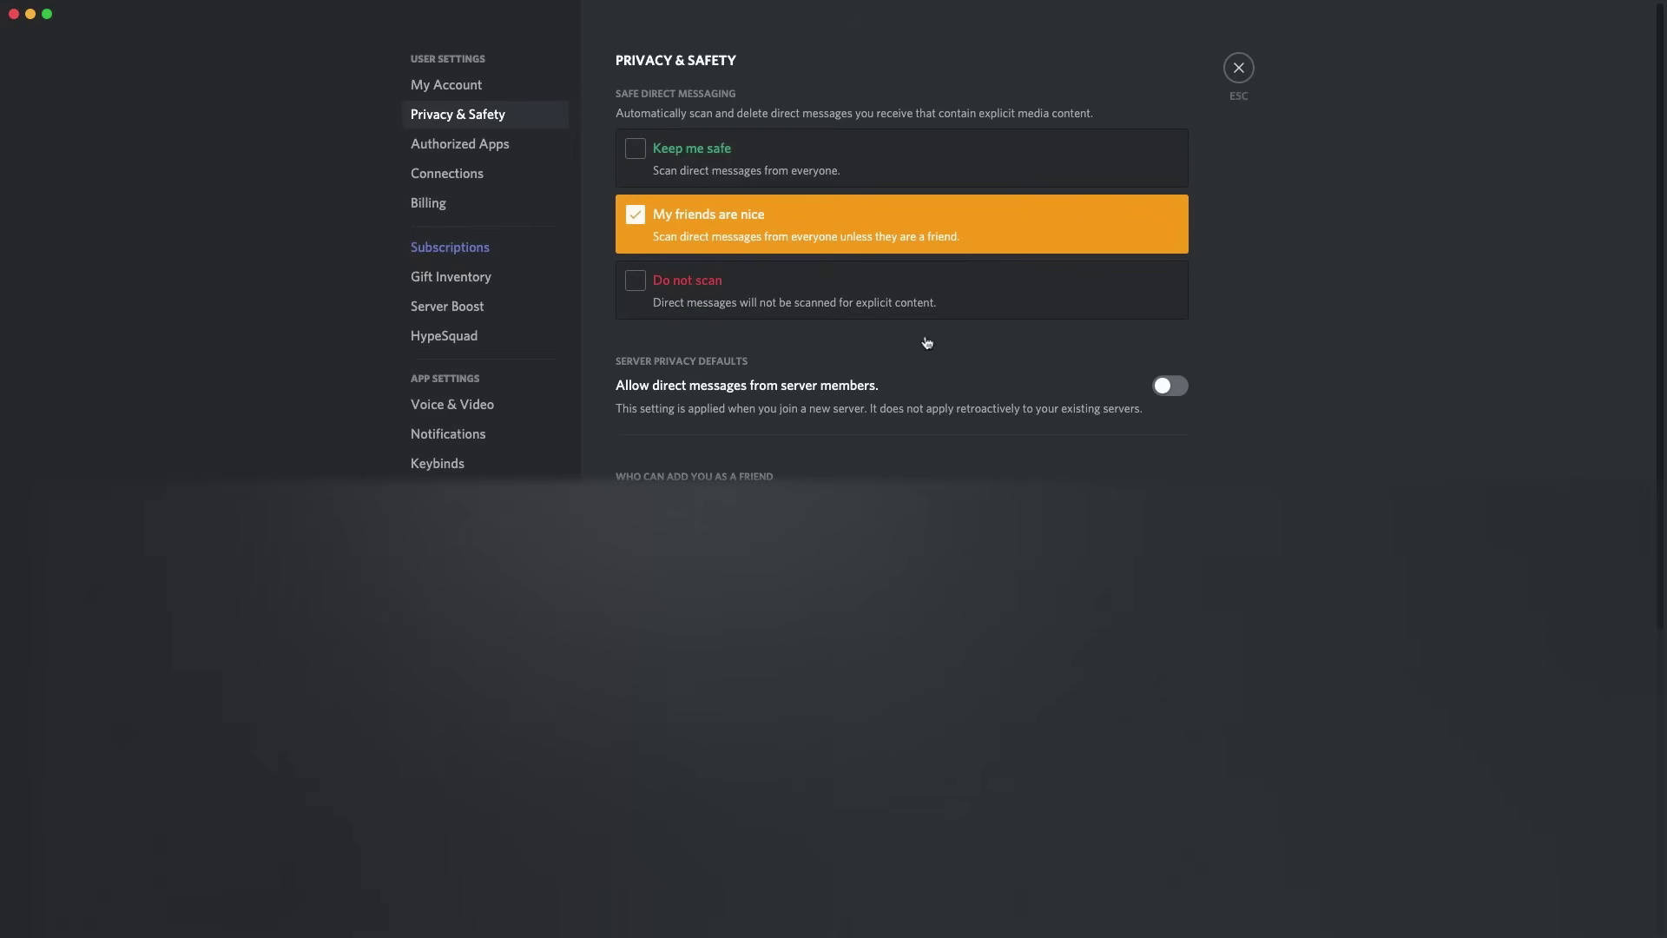
{"action": "scroll", "coordinate": [886, 424], "scroll_direction": "down", "scroll_amount": 2}
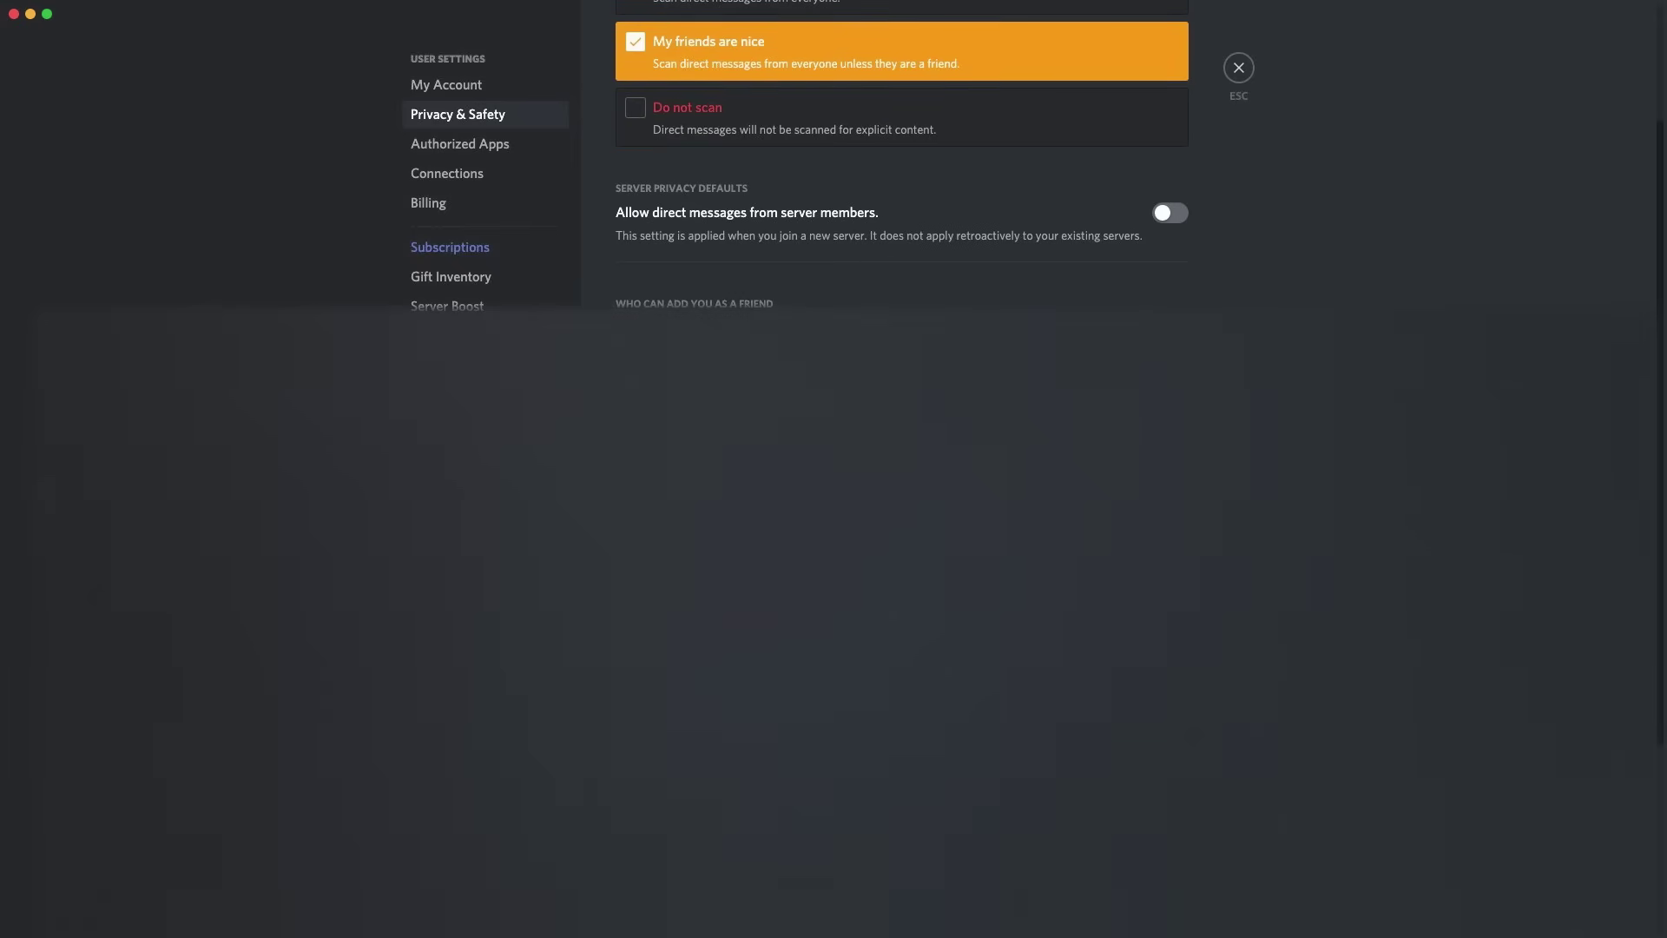
{"action": "scroll", "coordinate": [901, 469], "scroll_direction": "down", "scroll_amount": 5}
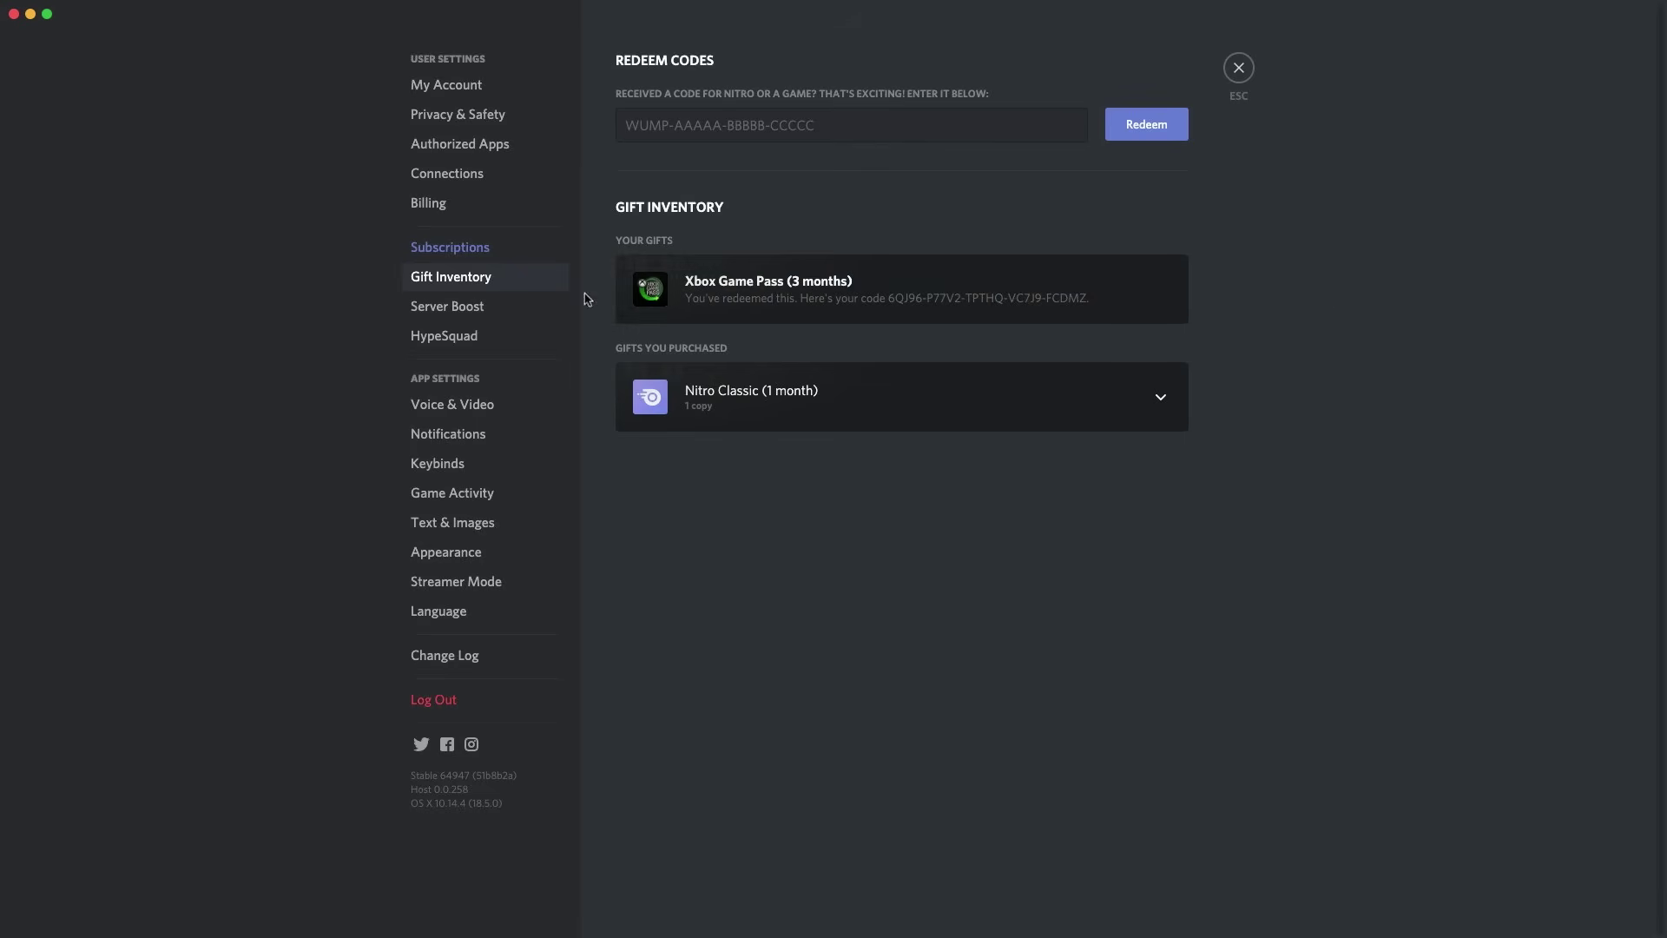
Step: Check the boost options for Custom's Magical World, and preview the HypeSquad house test without answering it
{"action": "left_click", "coordinate": [452, 305]}
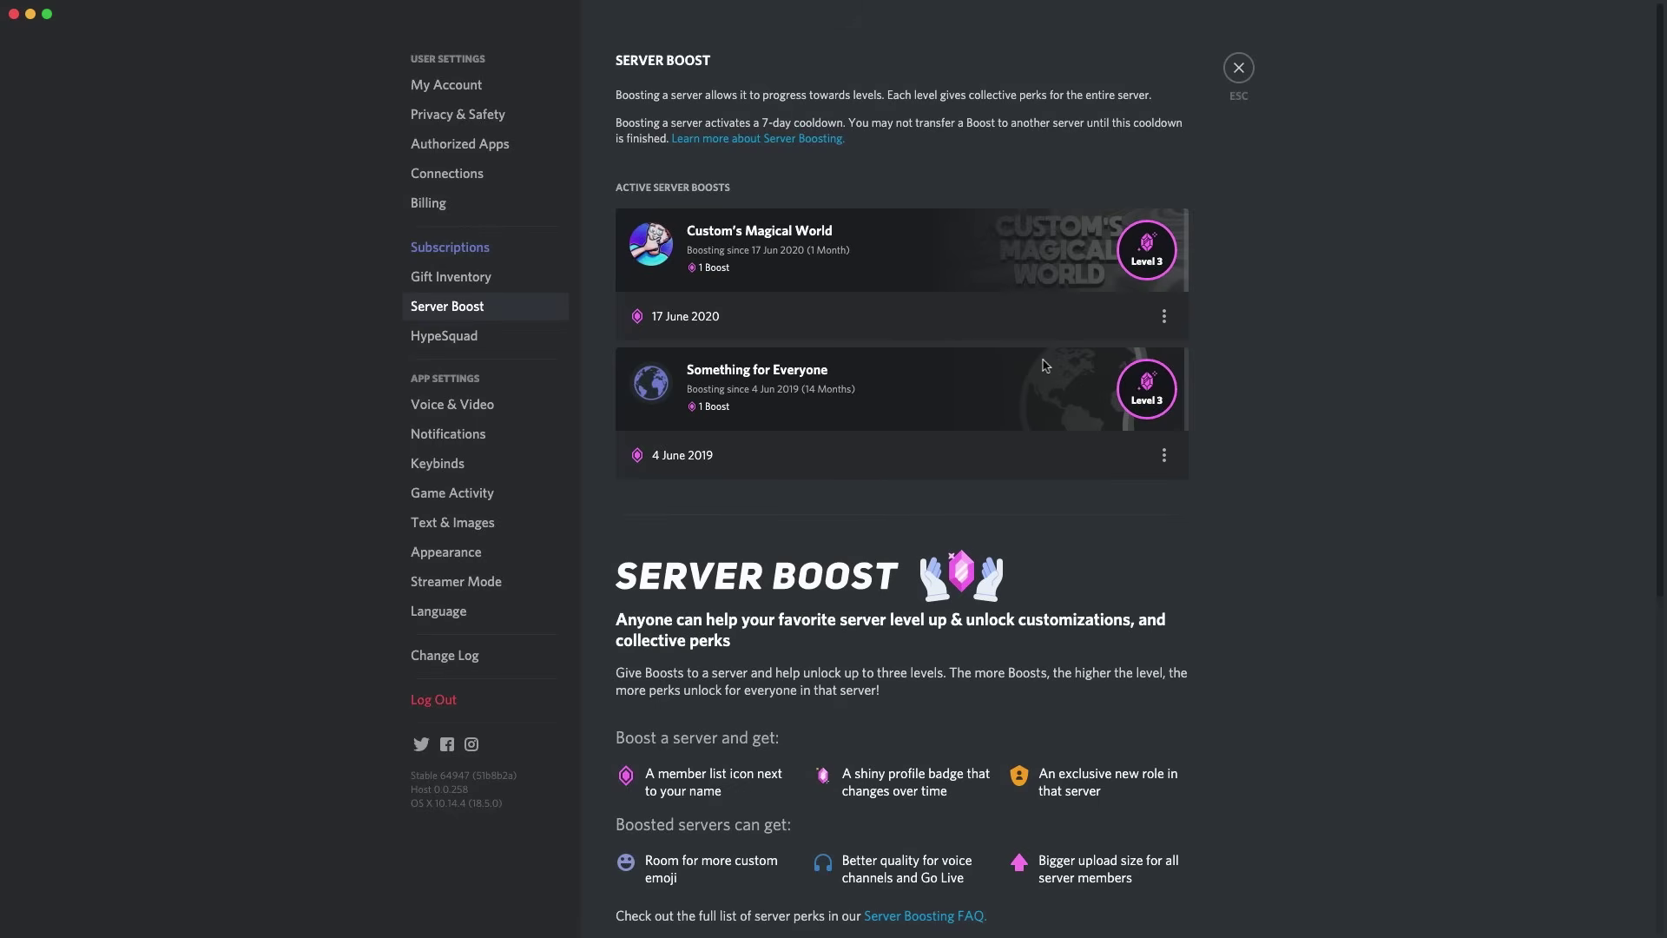
{"action": "left_click", "coordinate": [1164, 317]}
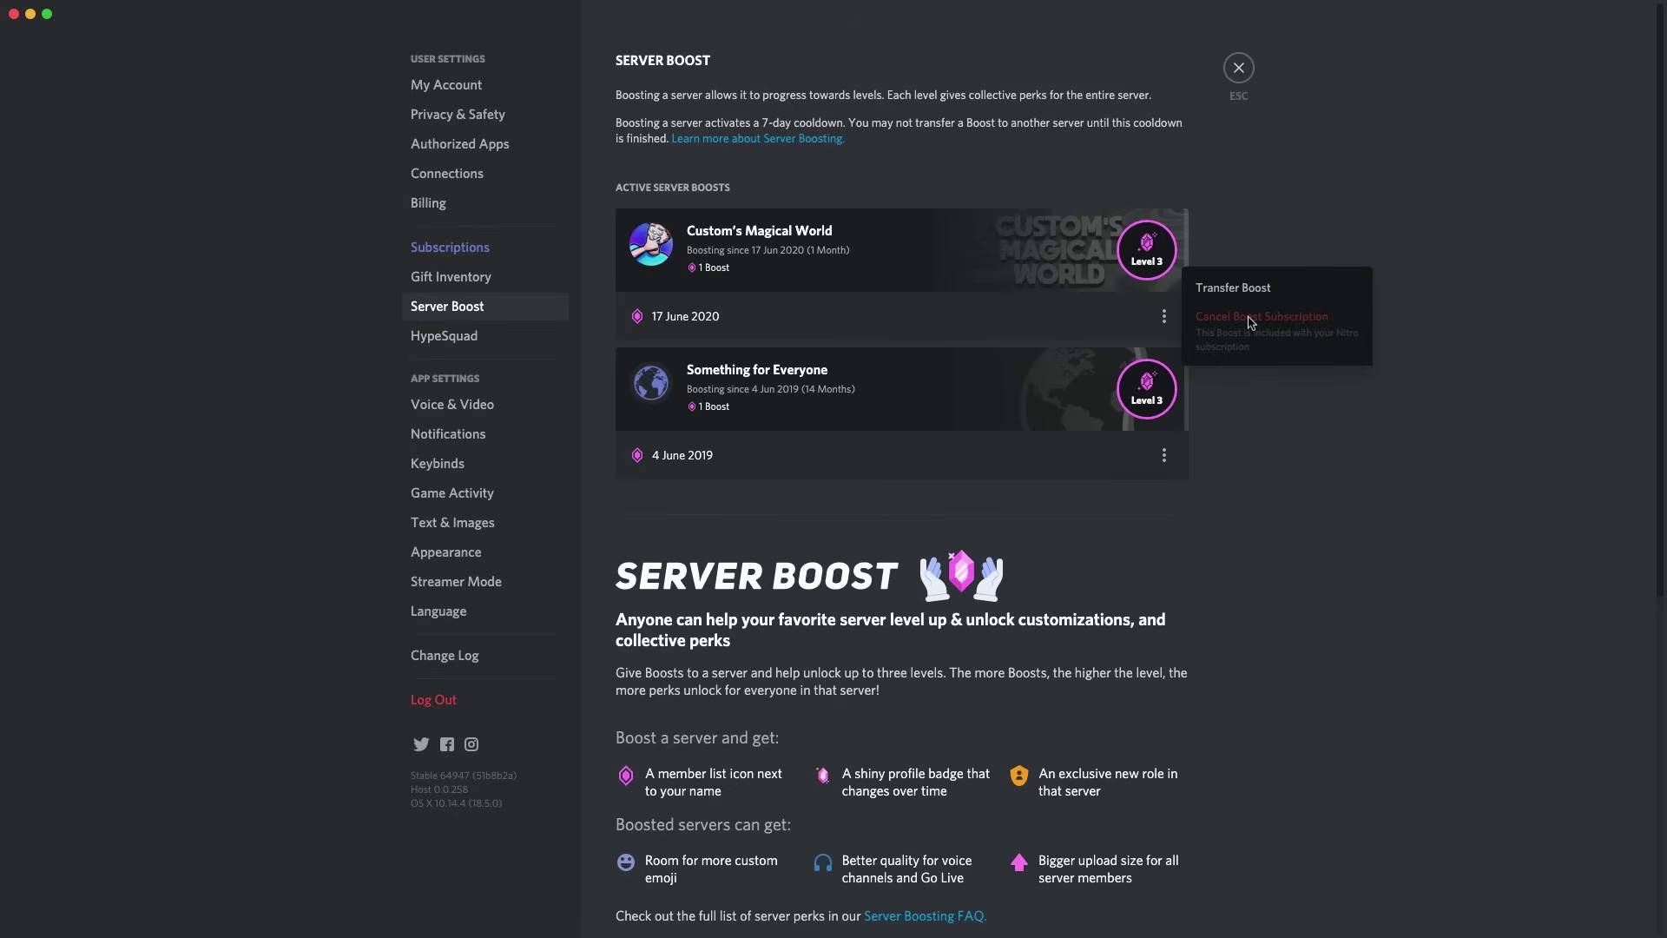
{"action": "left_click", "coordinate": [1283, 542]}
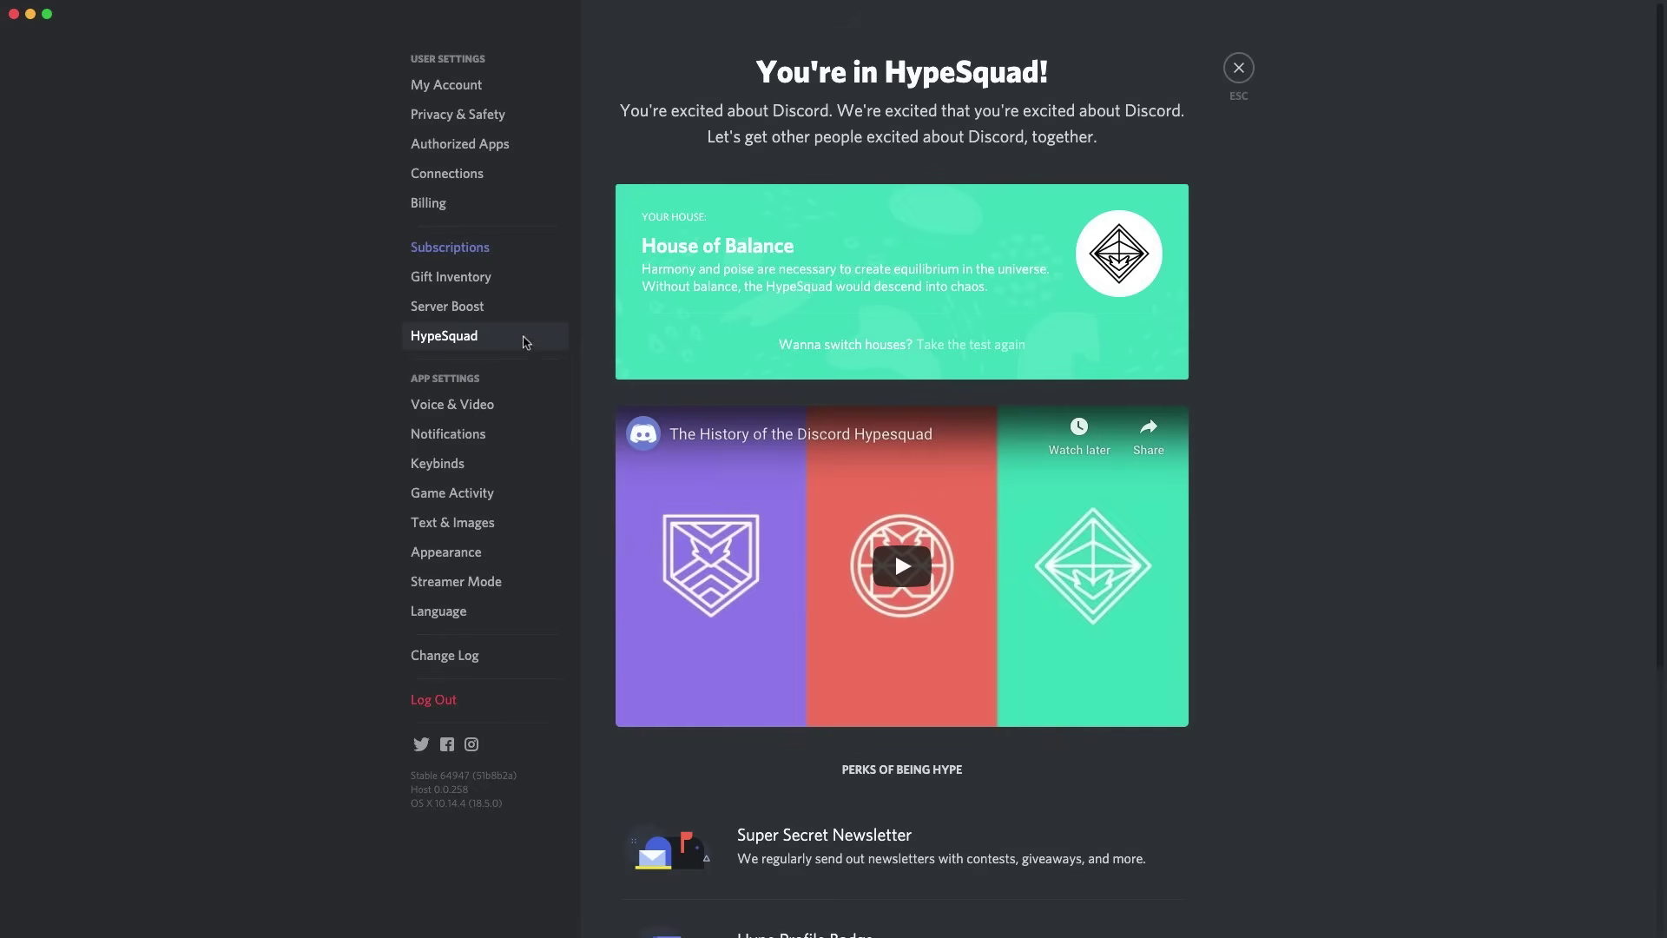
{"action": "left_click", "coordinate": [1026, 344]}
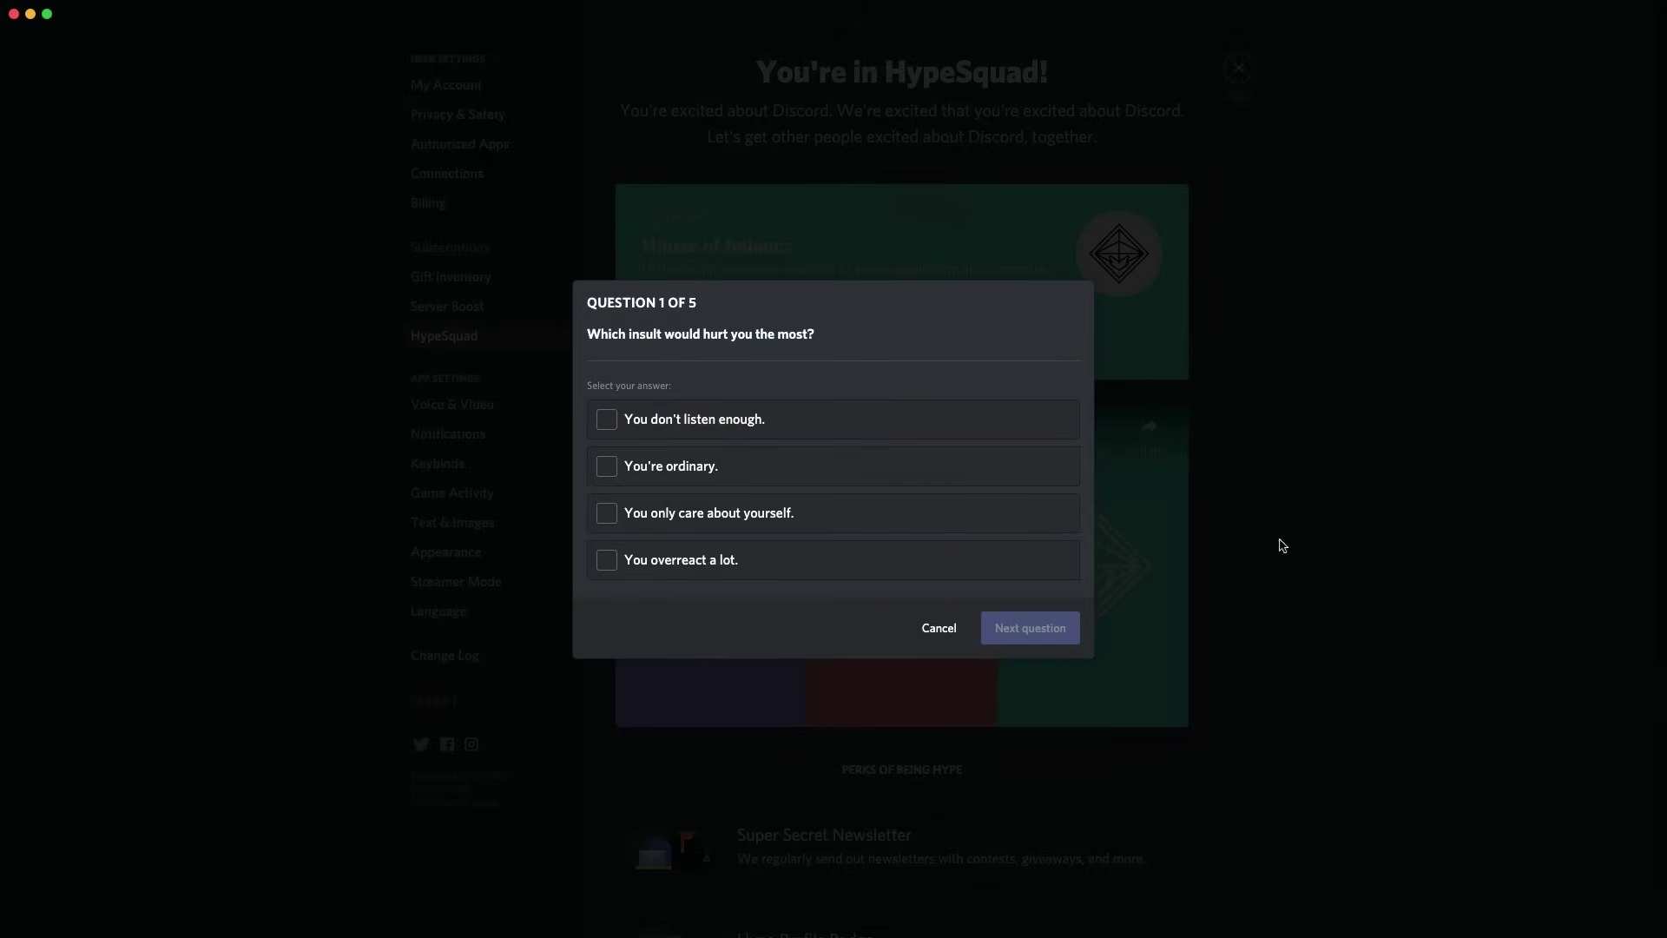
{"action": "left_click", "coordinate": [938, 628]}
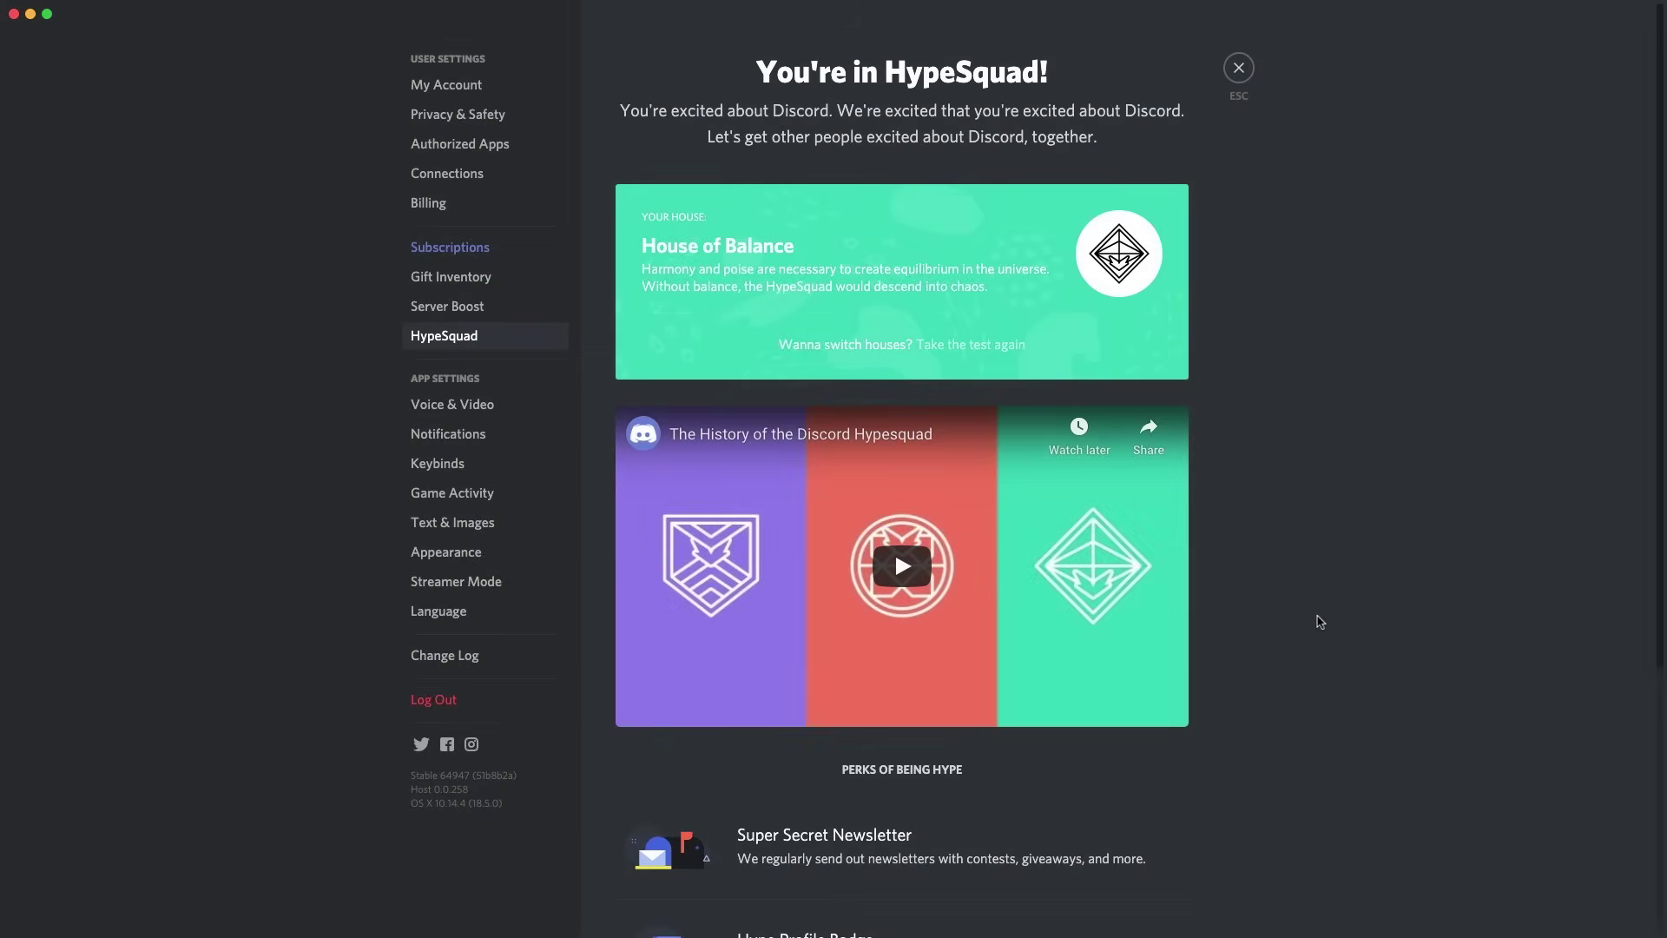
Step: Review the Voice & Video settings, including input mode, camera, noise suppression and voice processing
{"action": "left_click", "coordinate": [452, 404]}
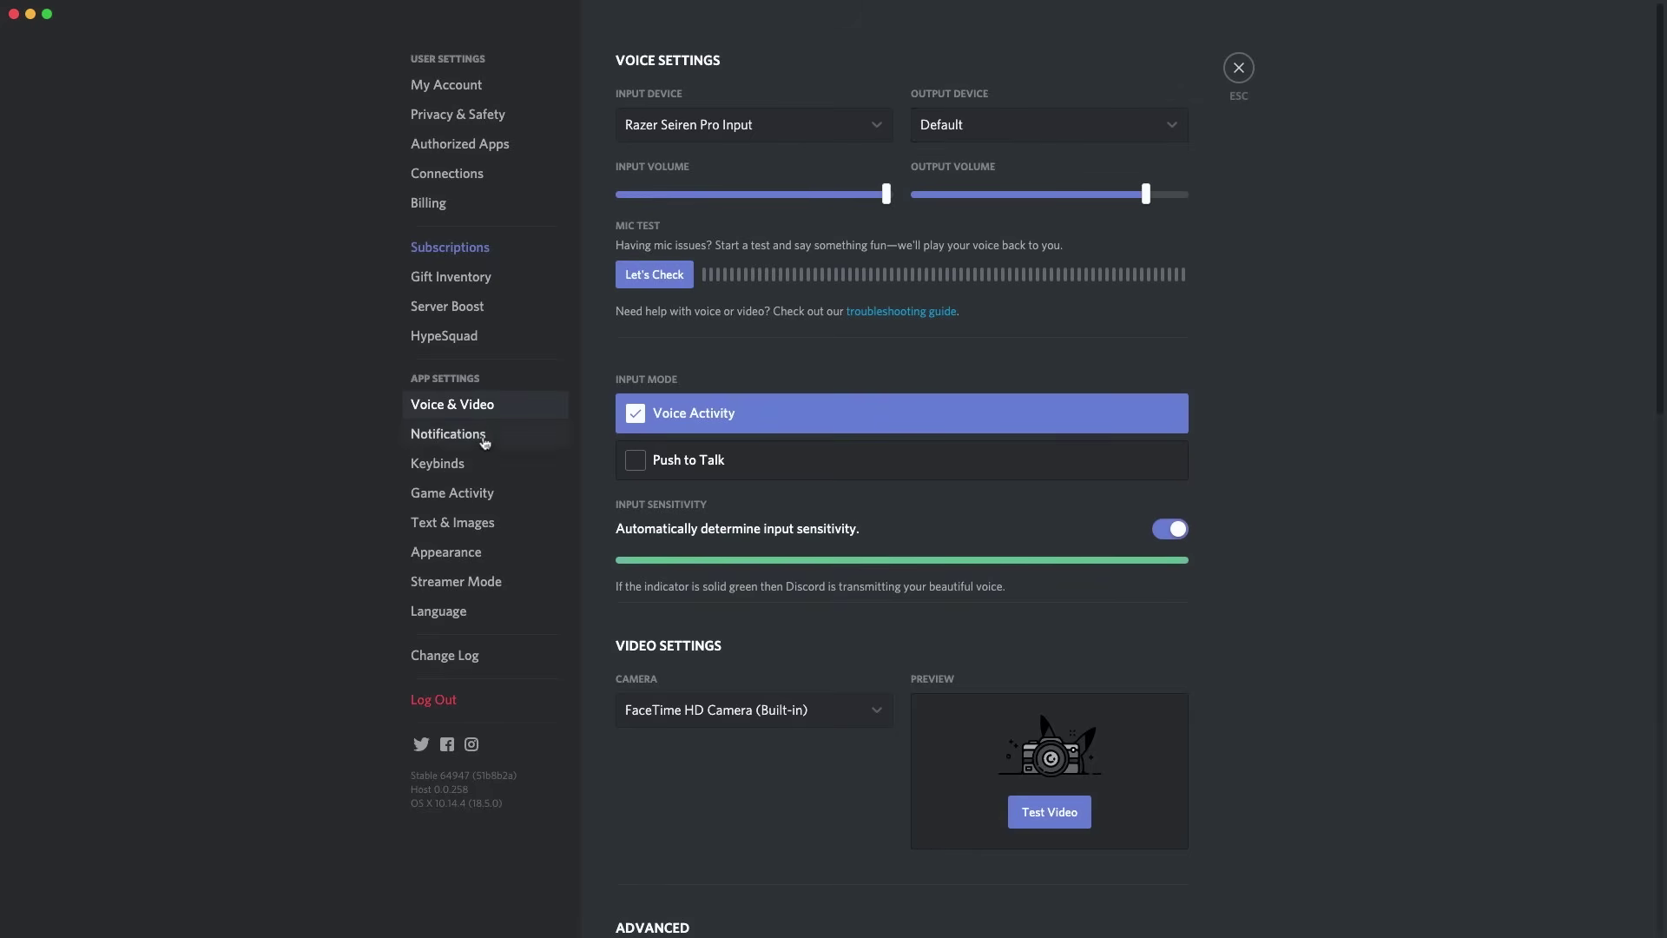
{"action": "scroll", "coordinate": [643, 395], "scroll_direction": "down", "scroll_amount": 1}
{"action": "scroll", "coordinate": [655, 383], "scroll_direction": "down", "scroll_amount": 1}
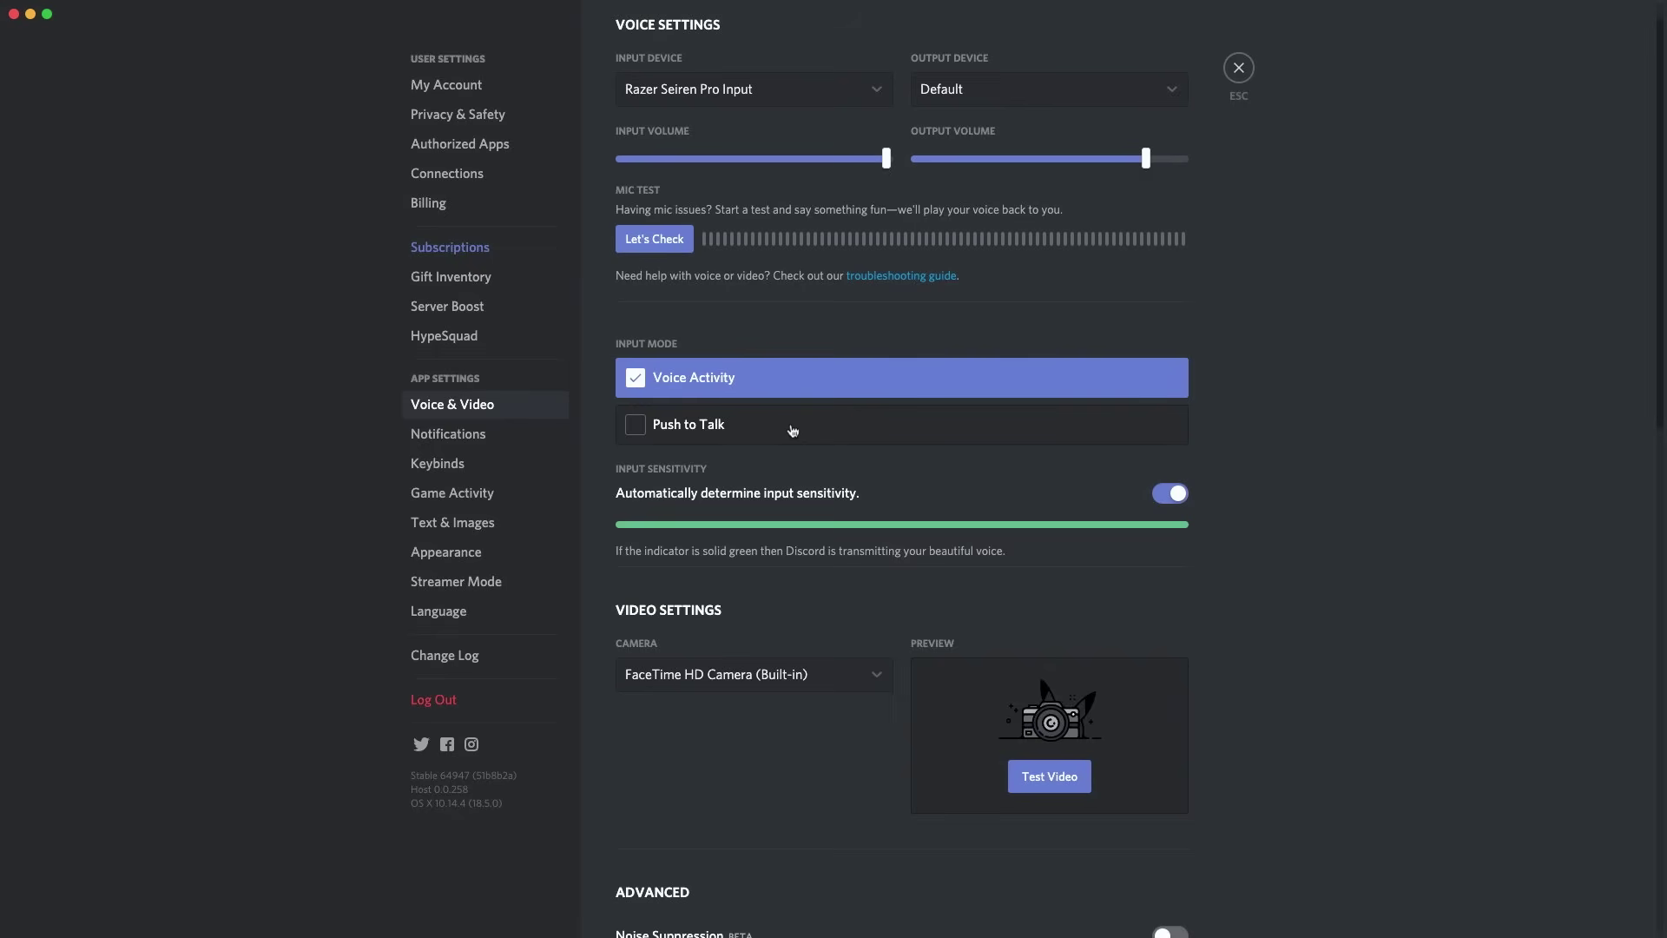
{"action": "scroll", "coordinate": [793, 430], "scroll_direction": "down", "scroll_amount": 5}
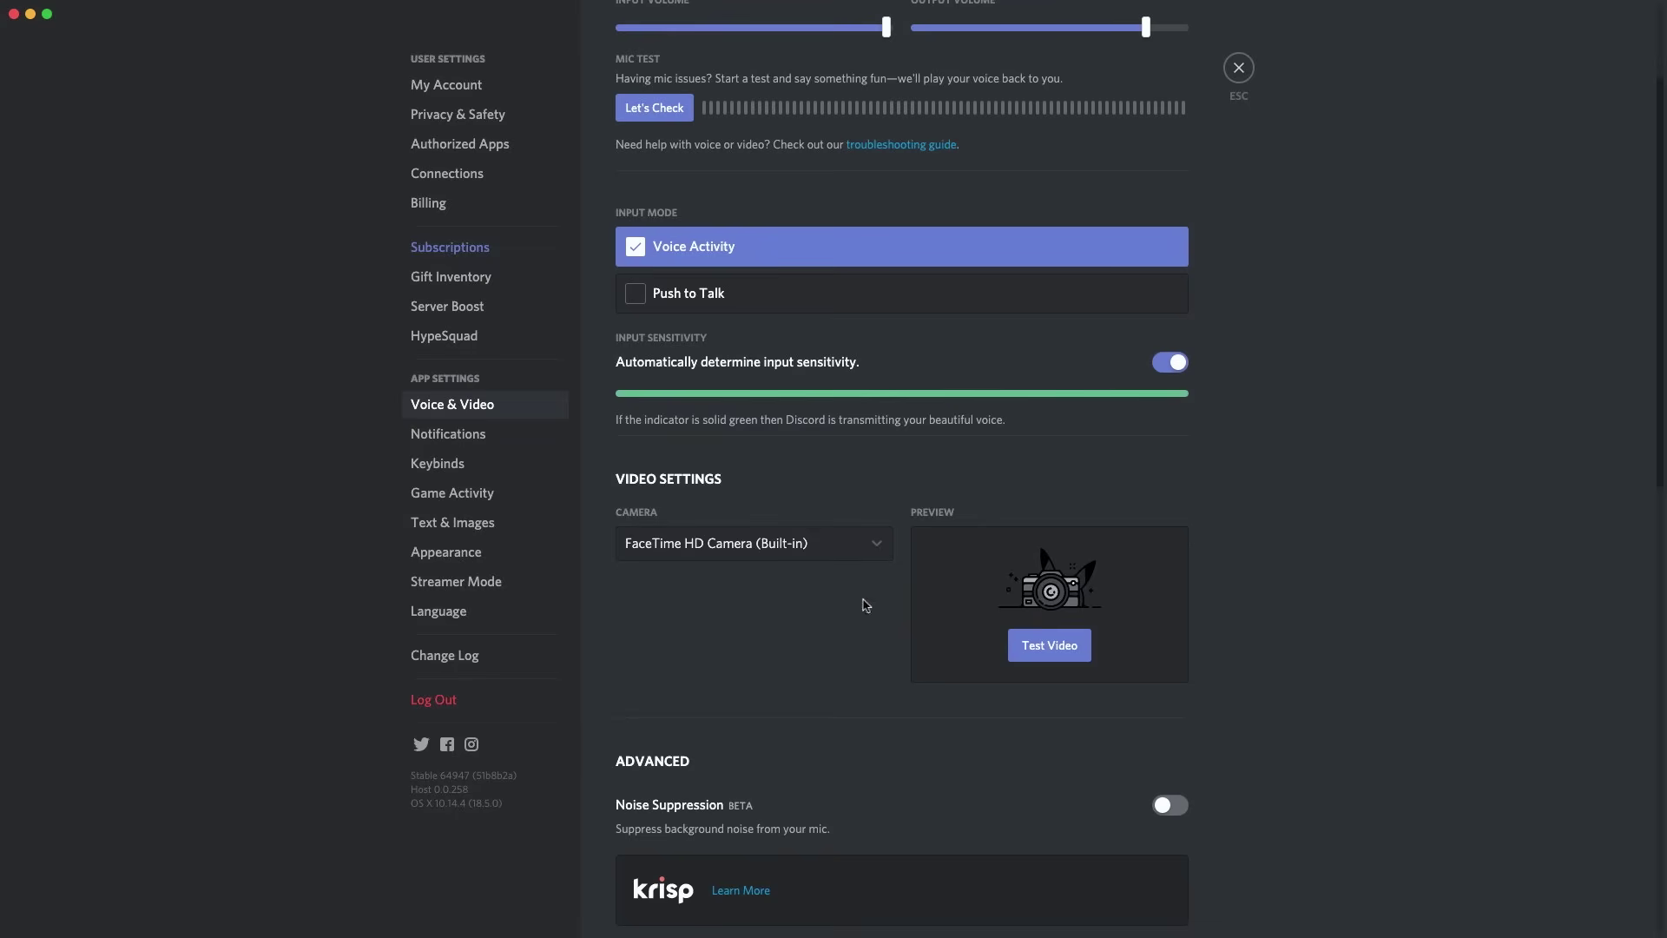
{"action": "scroll", "coordinate": [763, 647], "scroll_direction": "down", "scroll_amount": 7}
{"action": "scroll", "coordinate": [831, 500], "scroll_direction": "down", "scroll_amount": 4}
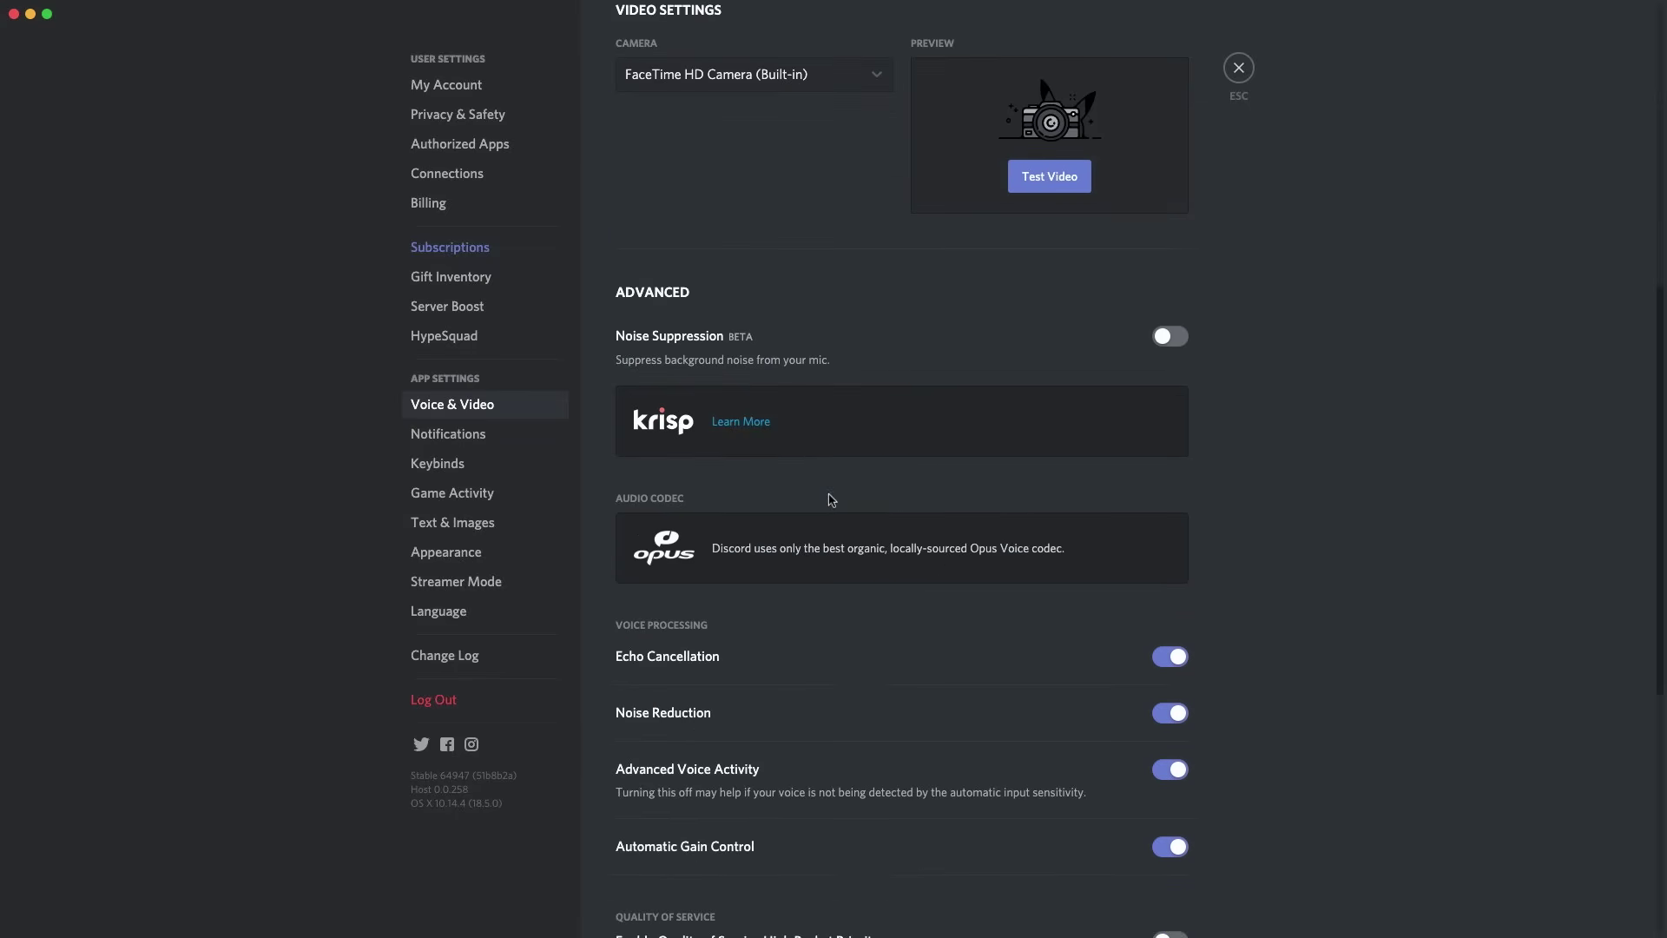
{"action": "scroll", "coordinate": [999, 517], "scroll_direction": "down", "scroll_amount": 10}
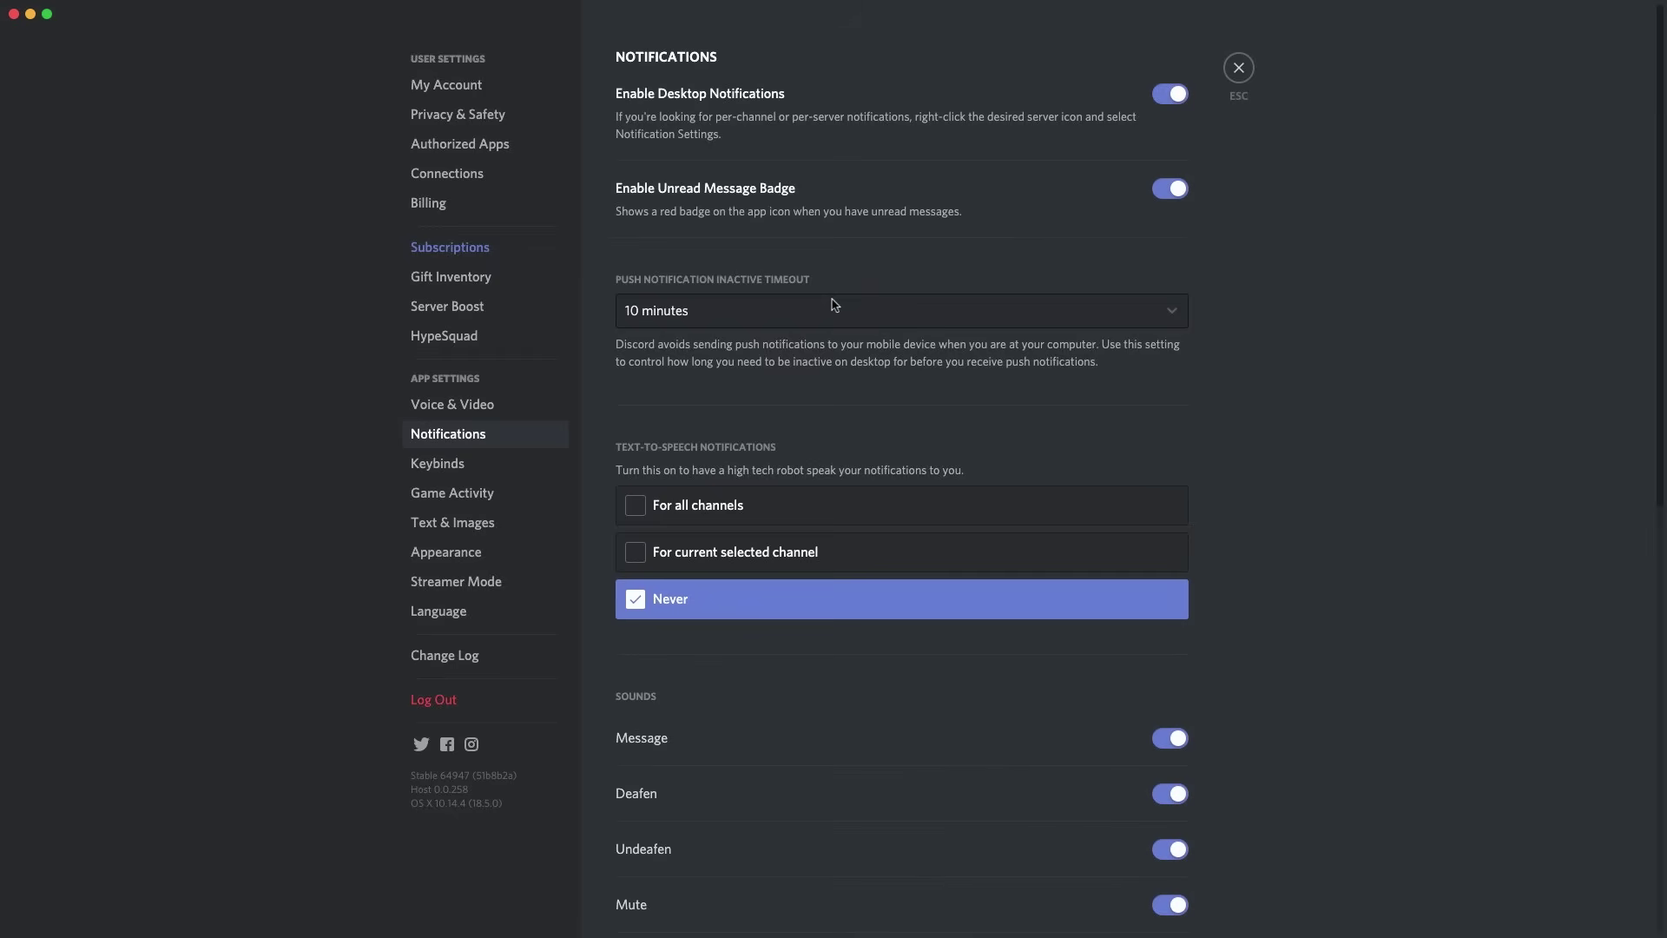
Step: Review the notification sounds, keybinds, game activity, and text and image settings
{"action": "scroll", "coordinate": [737, 465], "scroll_direction": "down", "scroll_amount": 10}
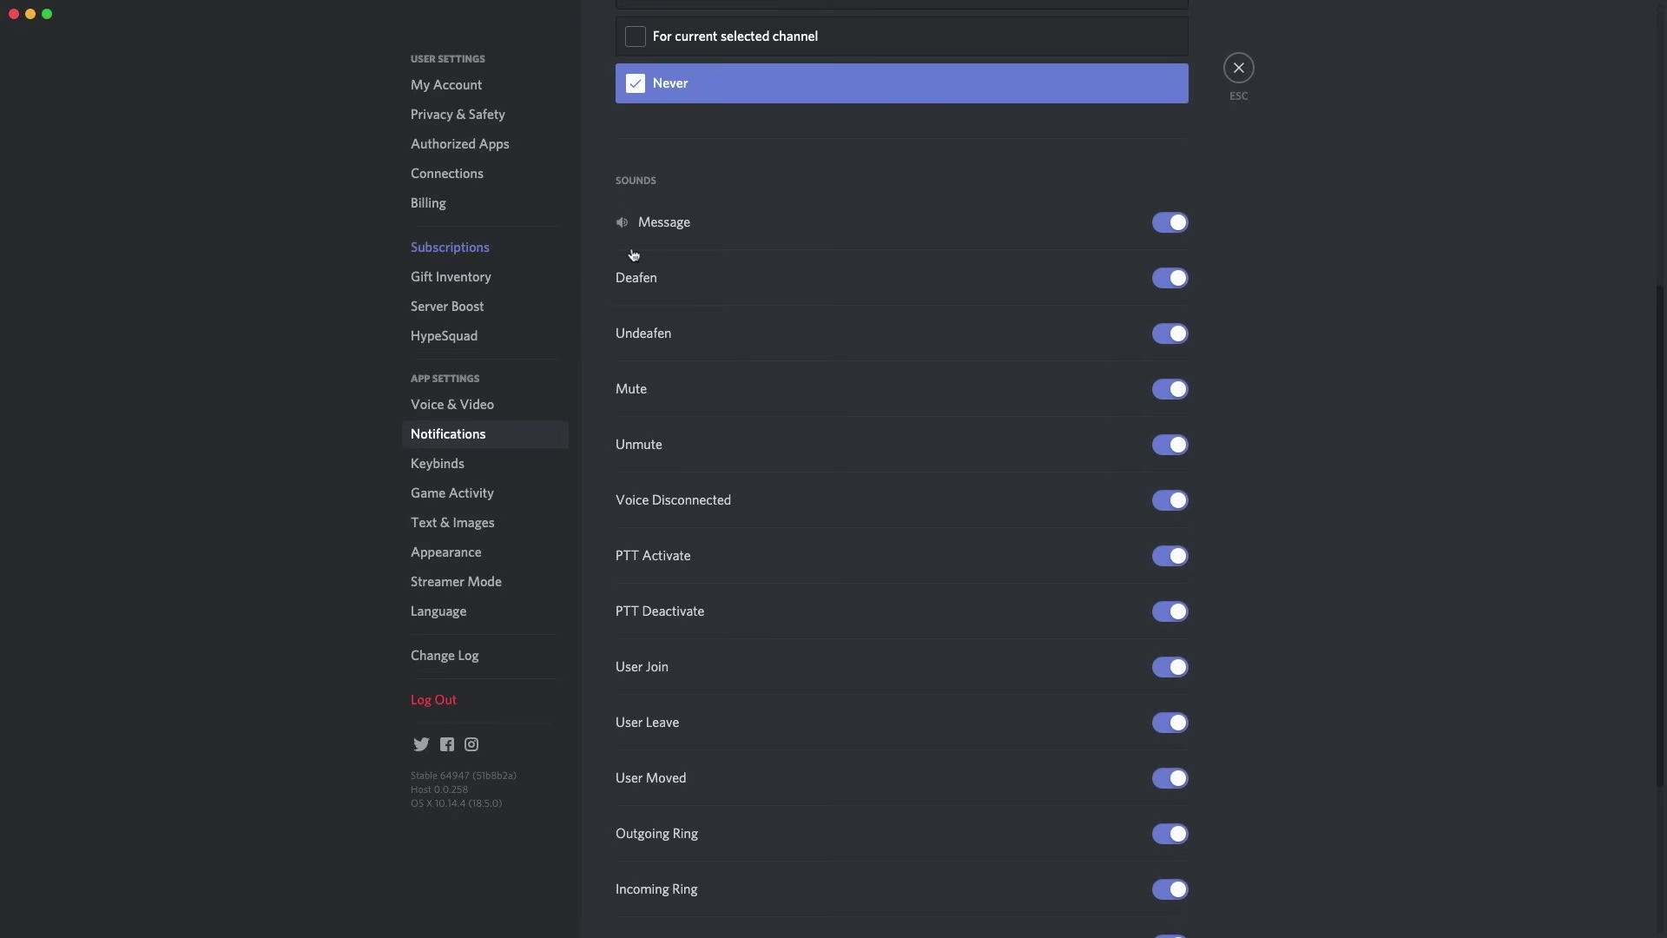
{"action": "left_click", "coordinate": [437, 463]}
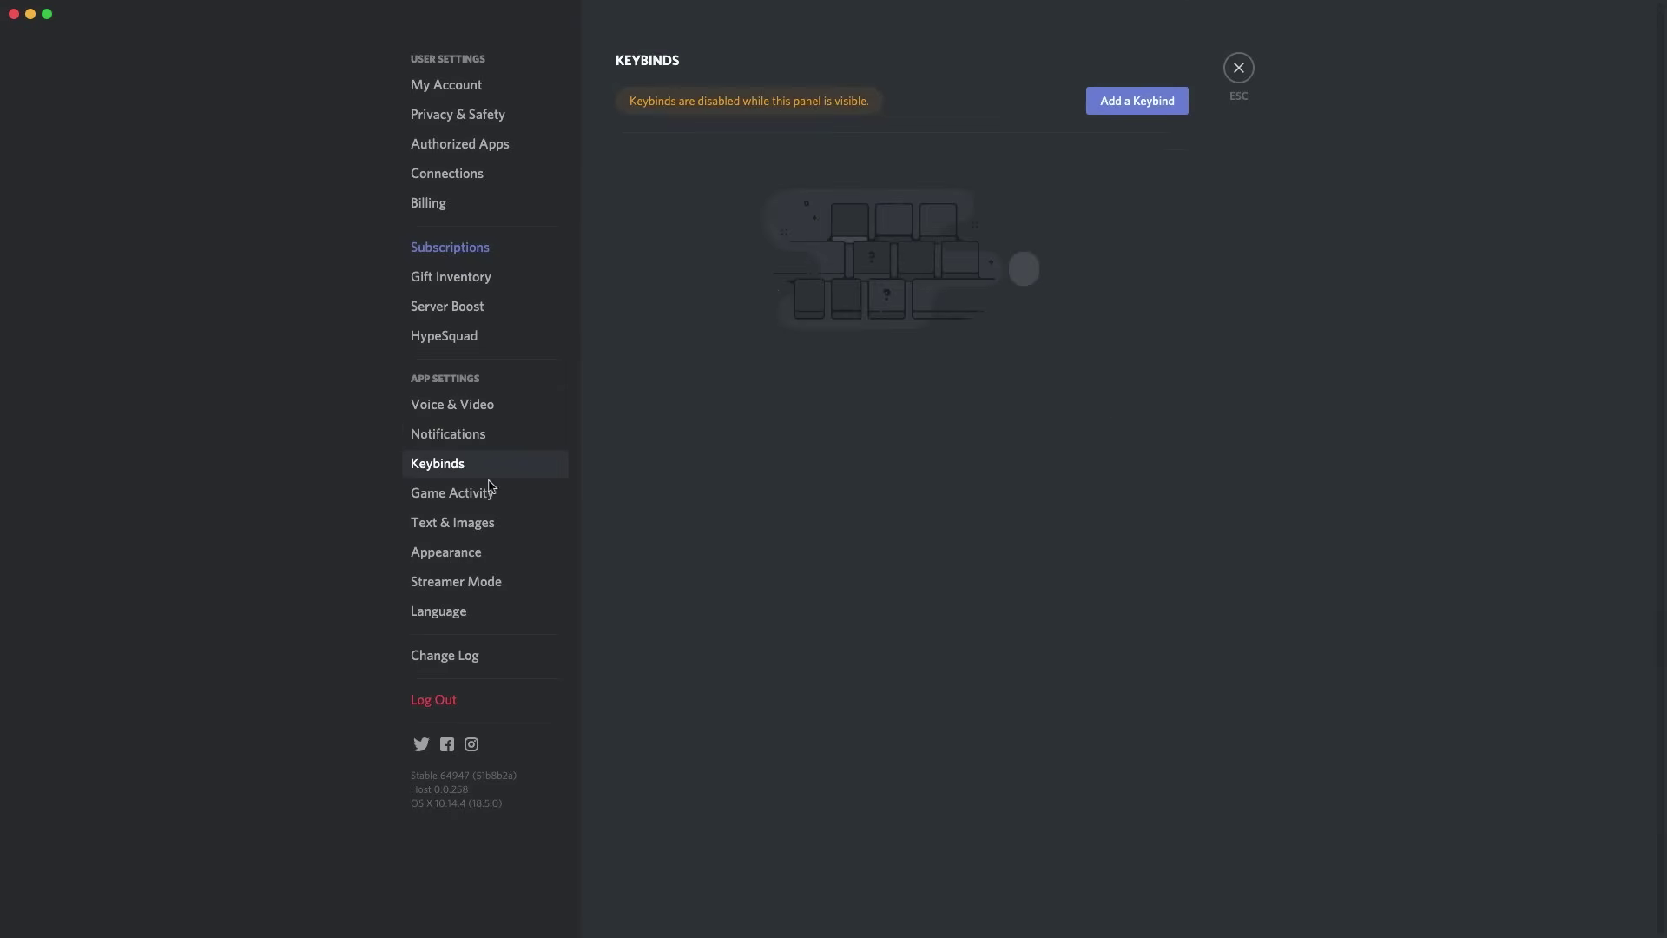
{"action": "left_click", "coordinate": [455, 499]}
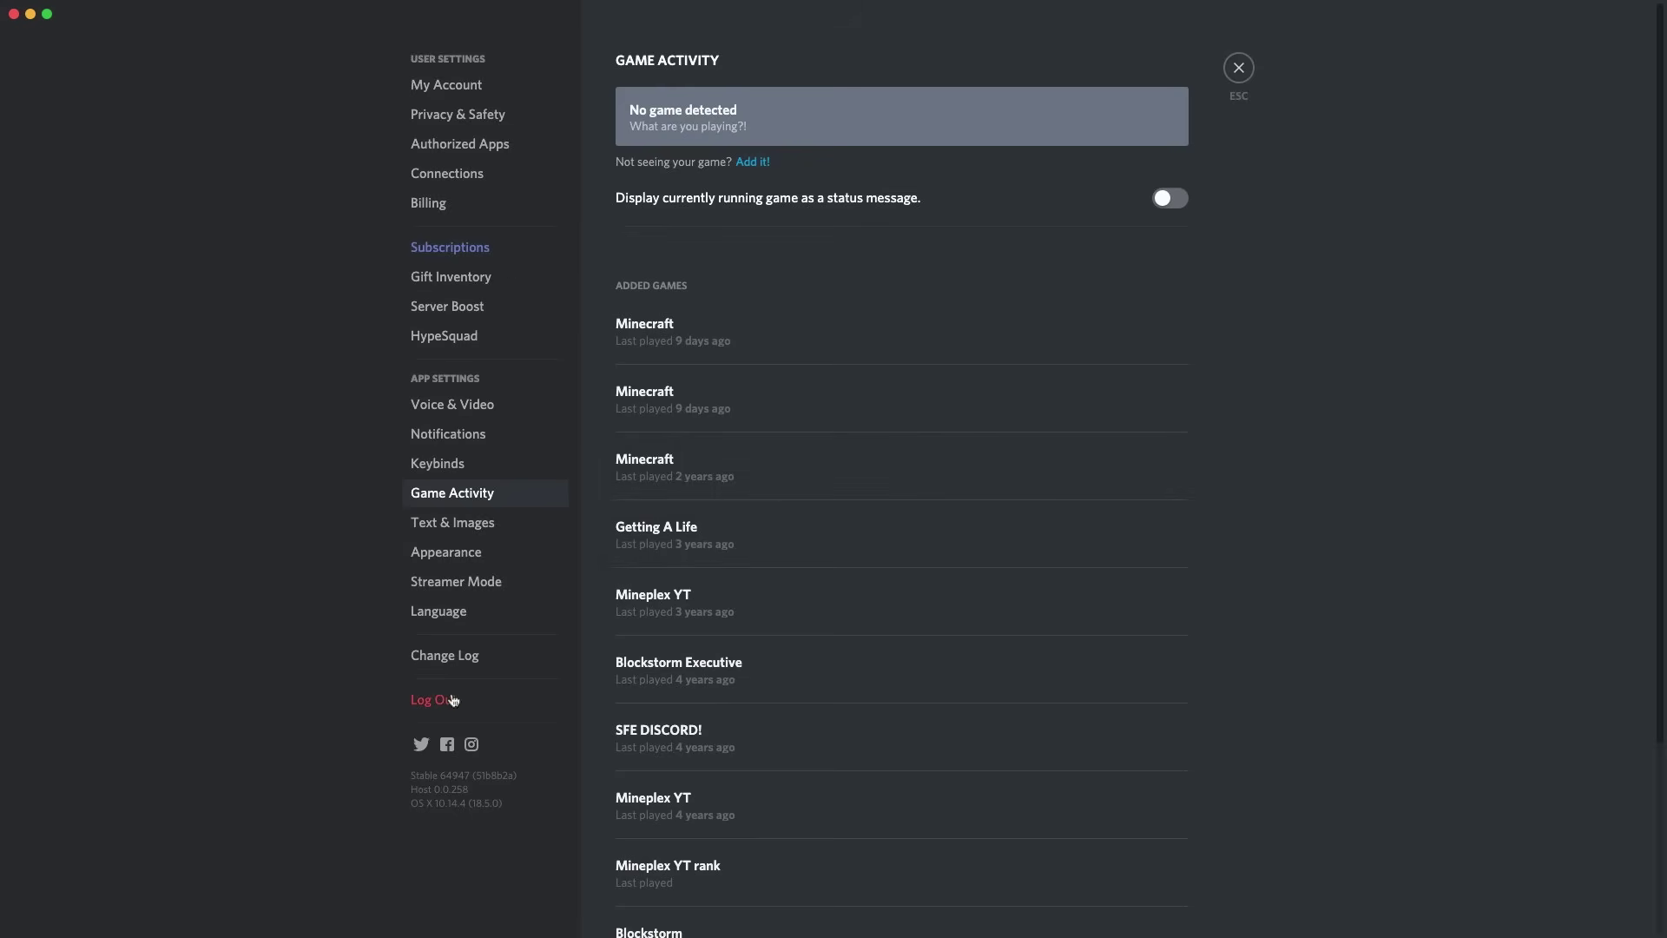
{"action": "left_click", "coordinate": [426, 524]}
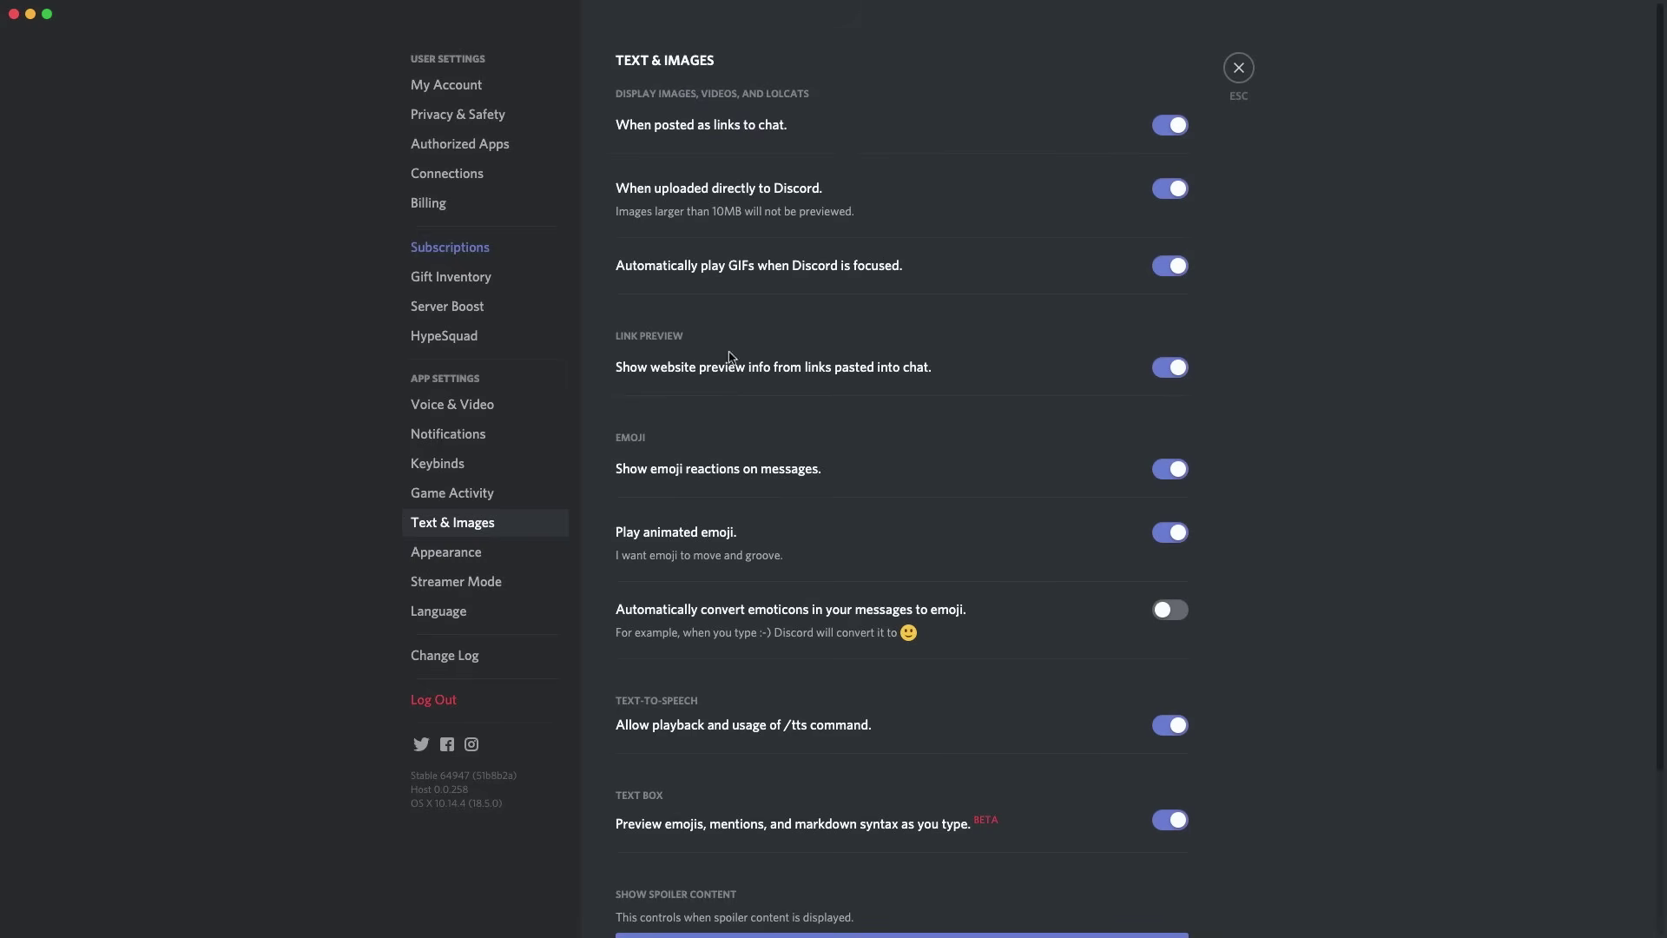
{"action": "scroll", "coordinate": [848, 305], "scroll_direction": "down", "scroll_amount": 3}
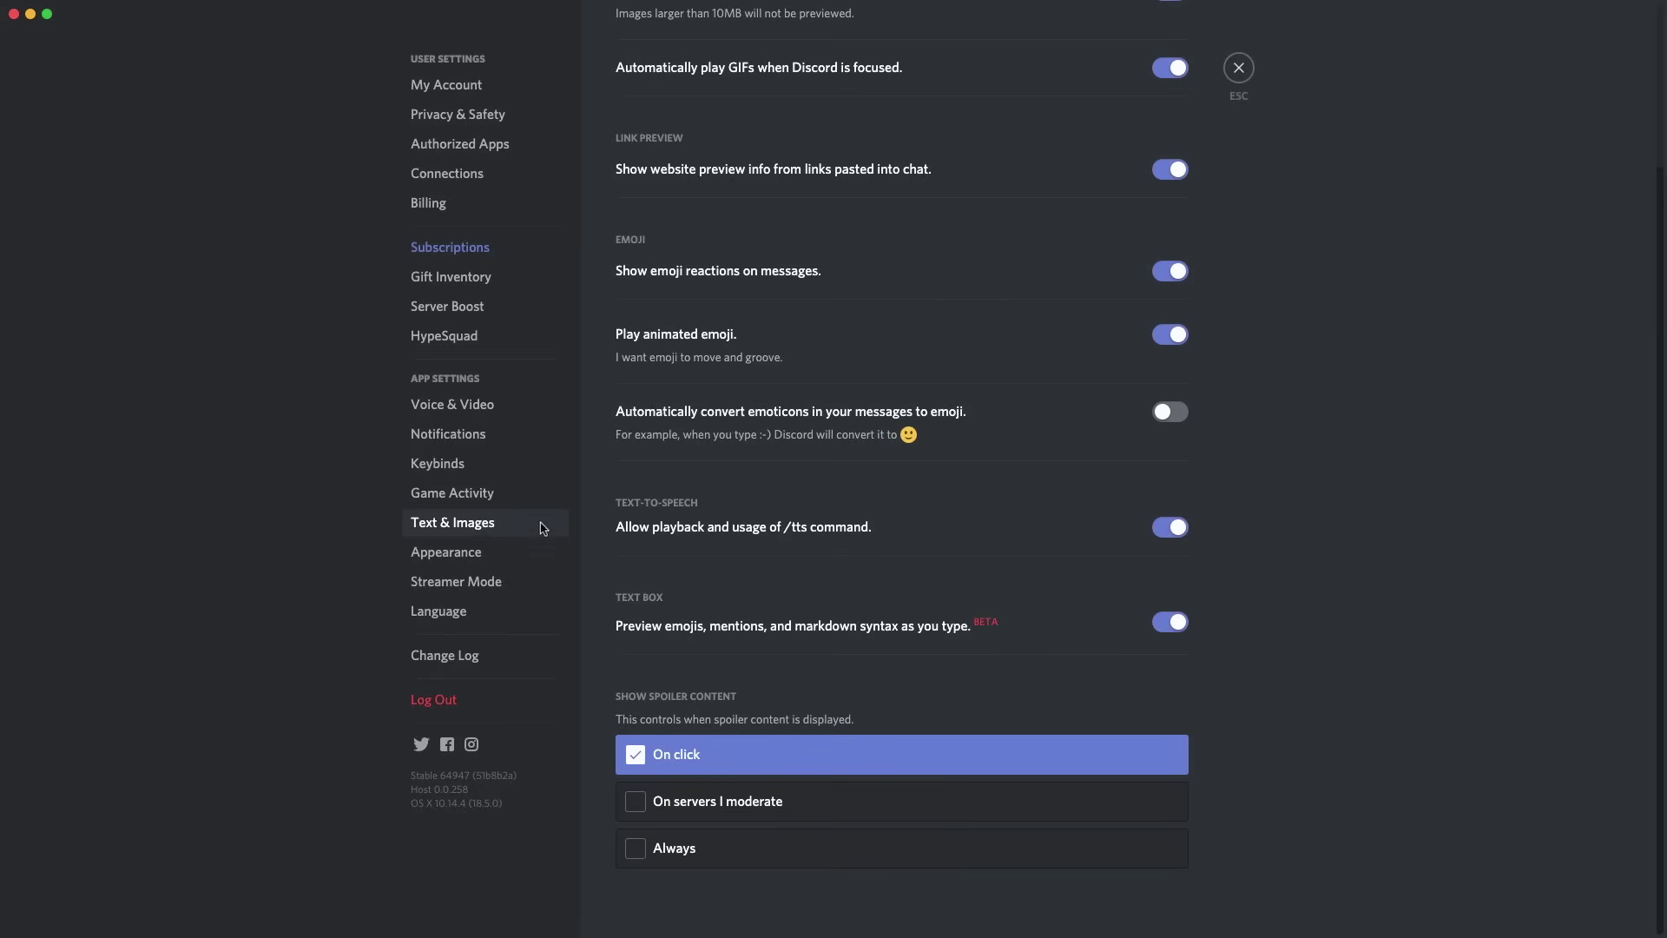
Step: Try the Light theme in the appearance settings and switch back to Dark
{"action": "left_click", "coordinate": [521, 553]}
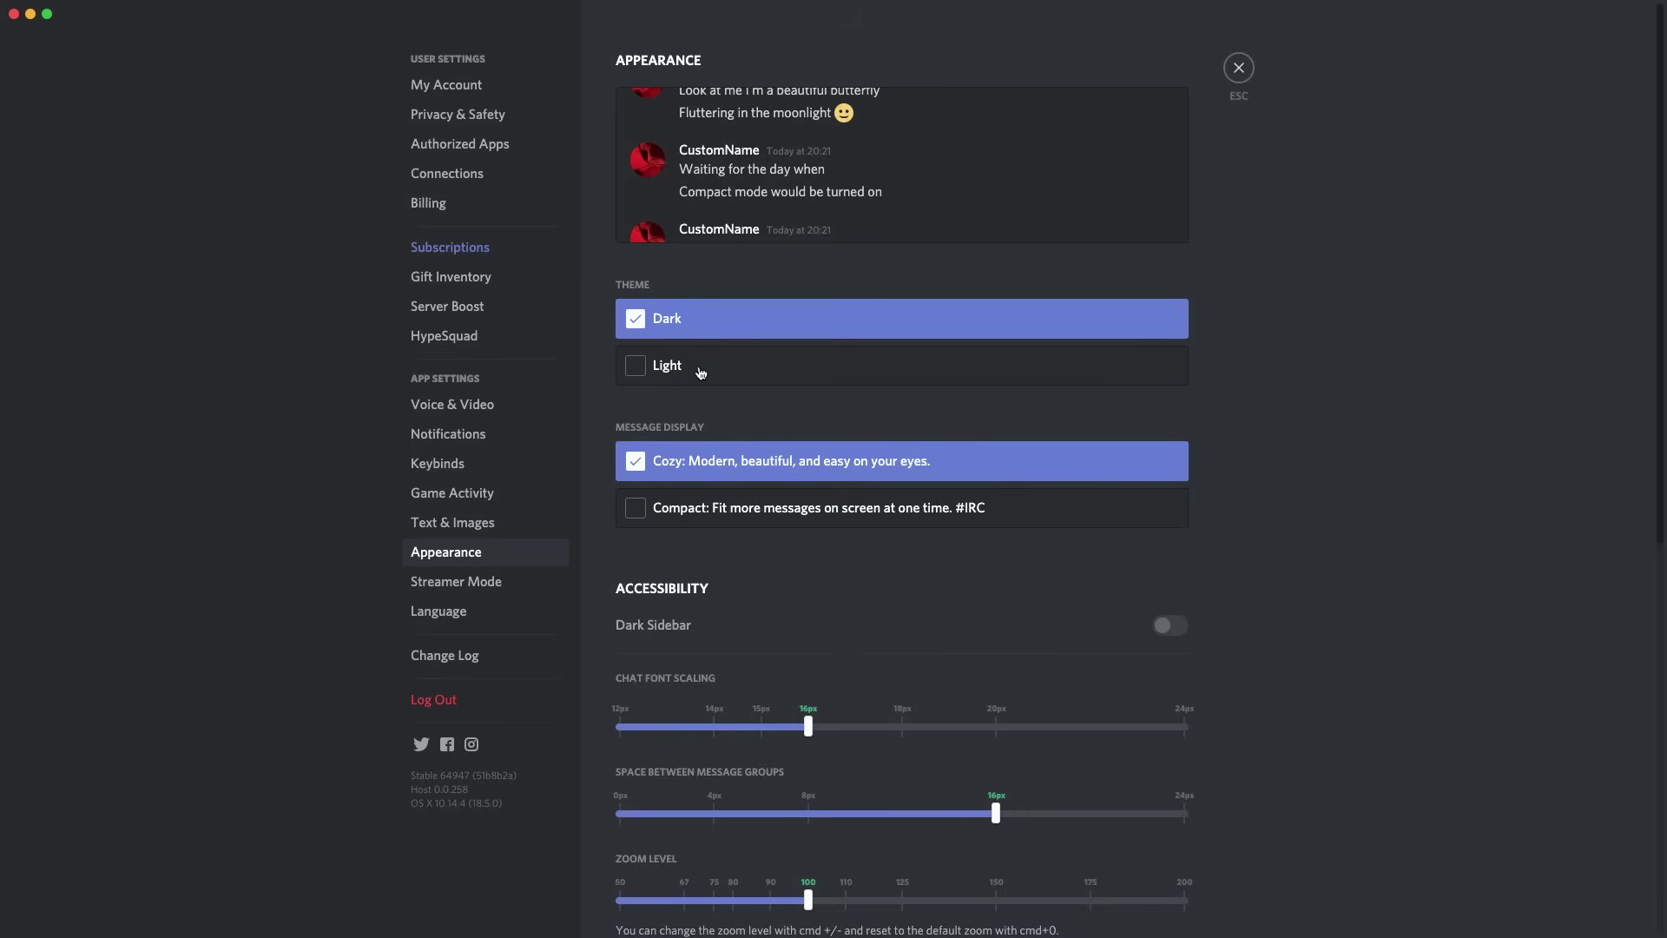
{"action": "left_click", "coordinate": [701, 372]}
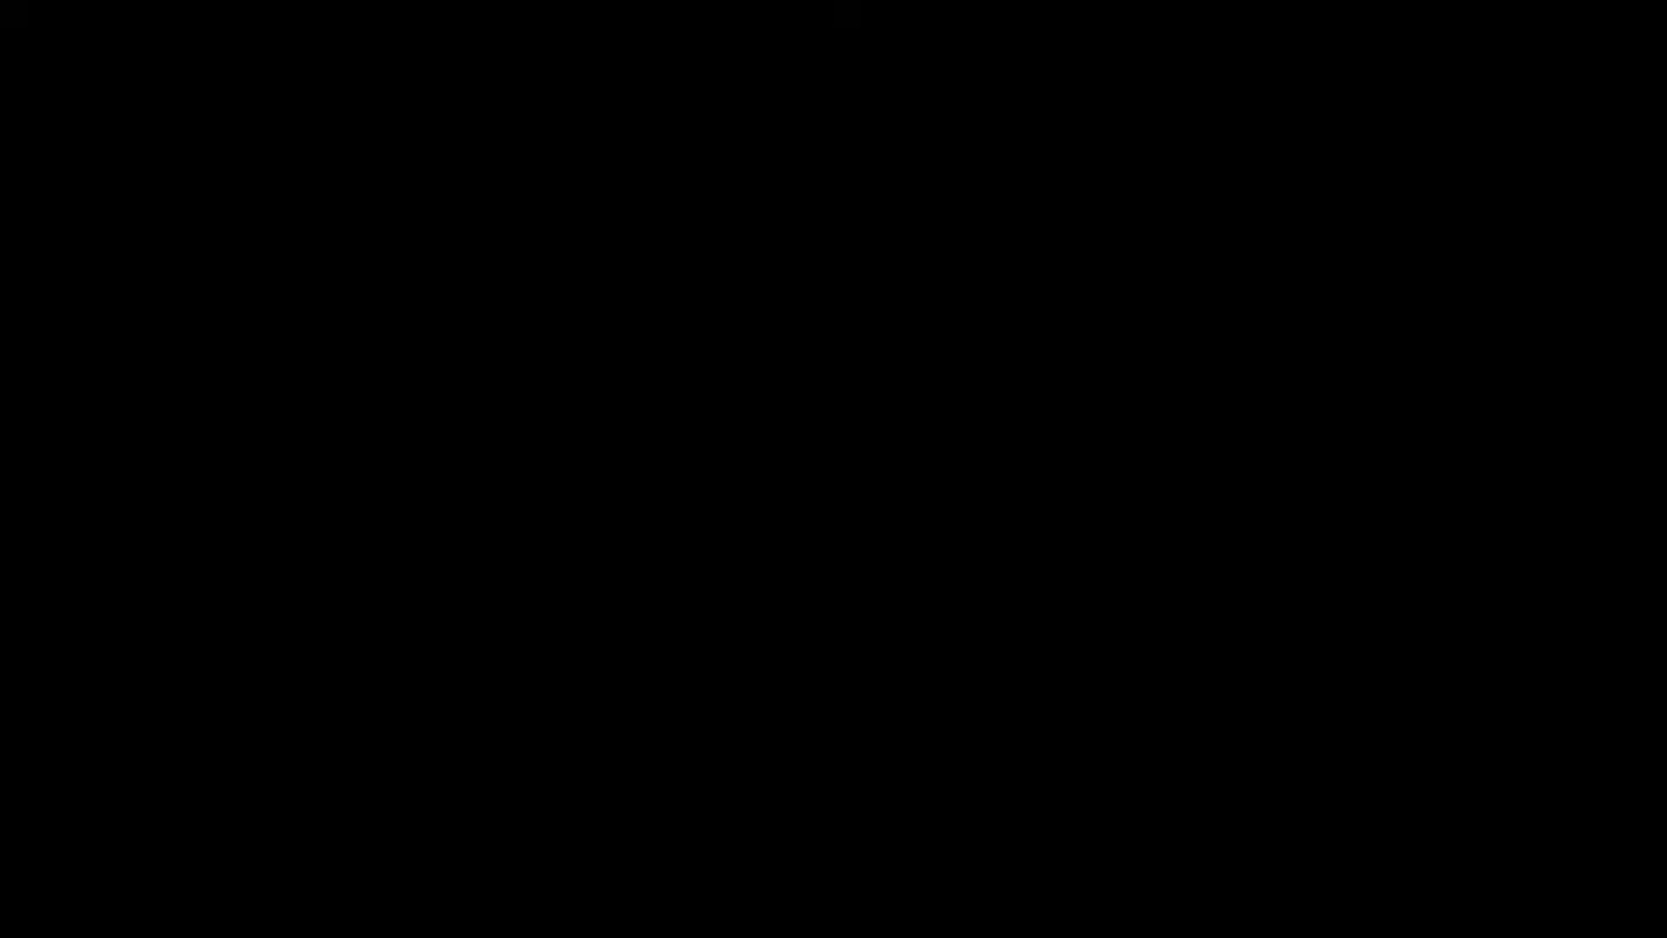
{"action": "left_click", "coordinate": [706, 326]}
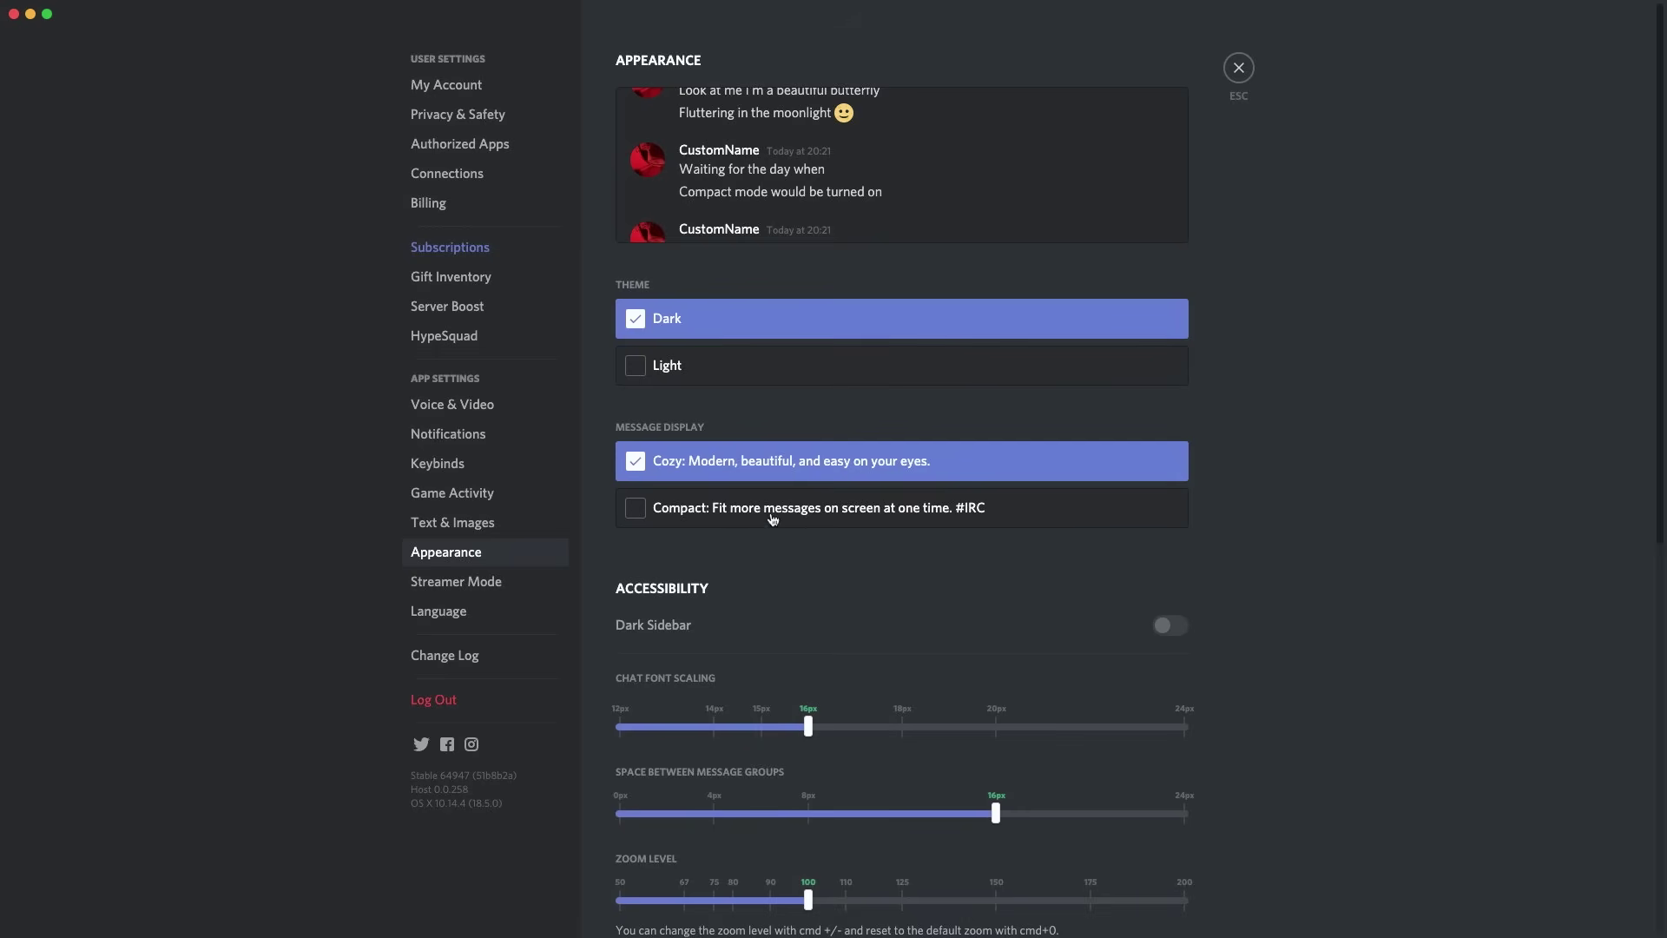
Step: Try the Compact message display, restore Cozy, and look over the accessibility and advanced appearance options
{"action": "left_click", "coordinate": [671, 513]}
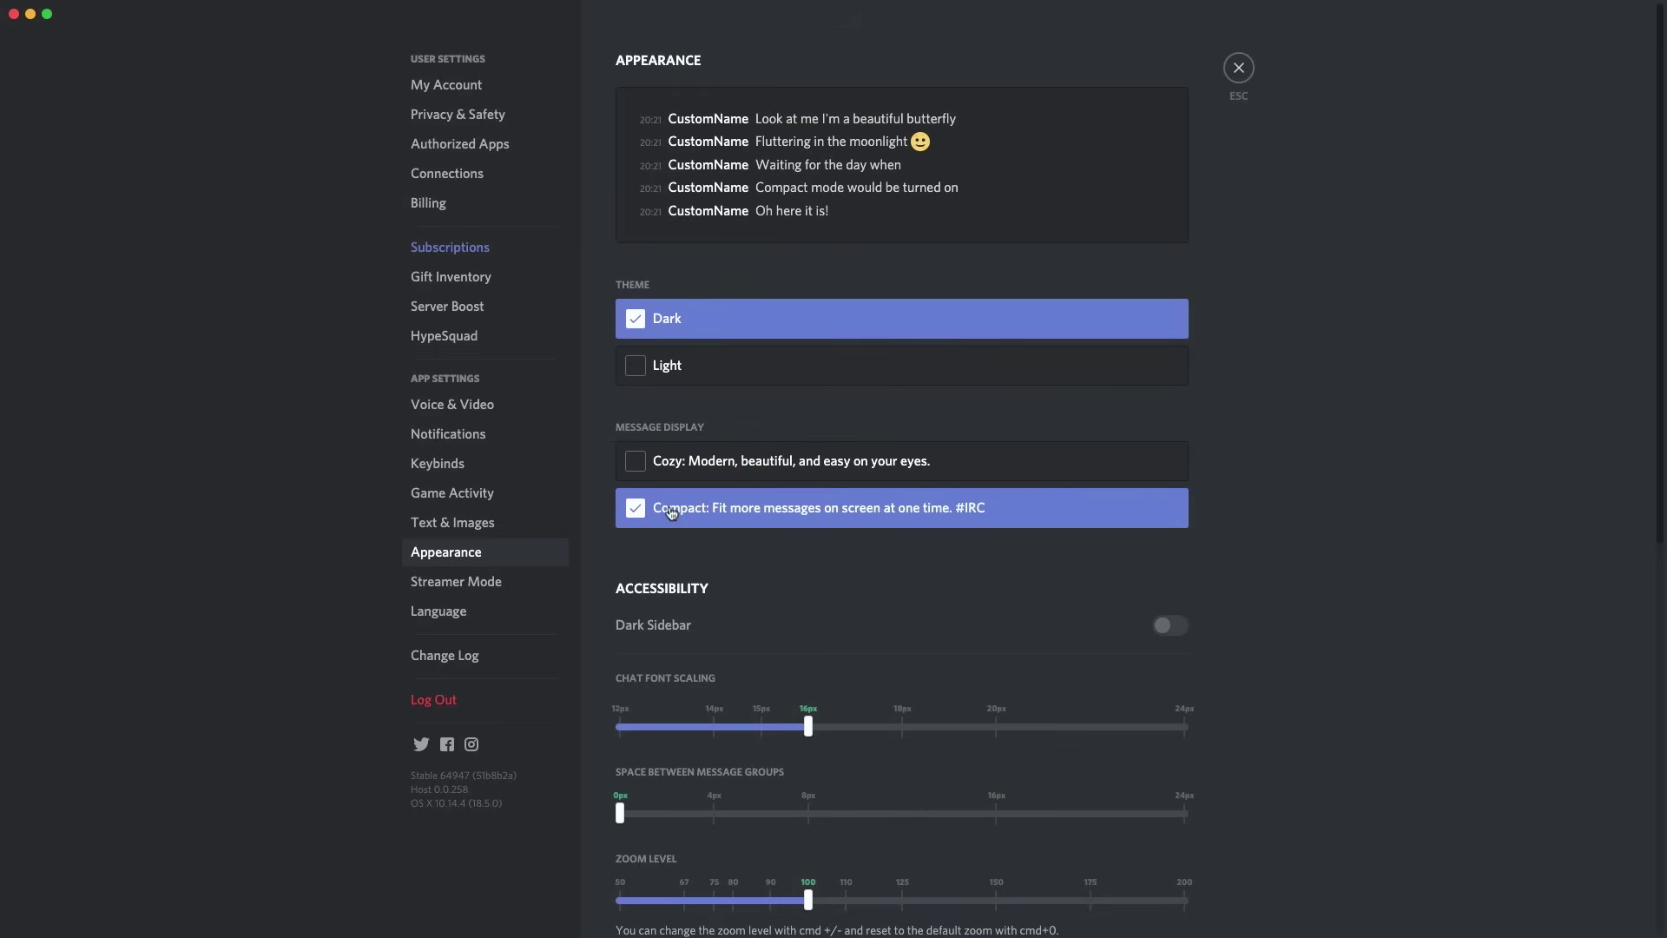
{"action": "left_click", "coordinate": [897, 449]}
{"action": "scroll", "coordinate": [715, 626], "scroll_direction": "down", "scroll_amount": 7}
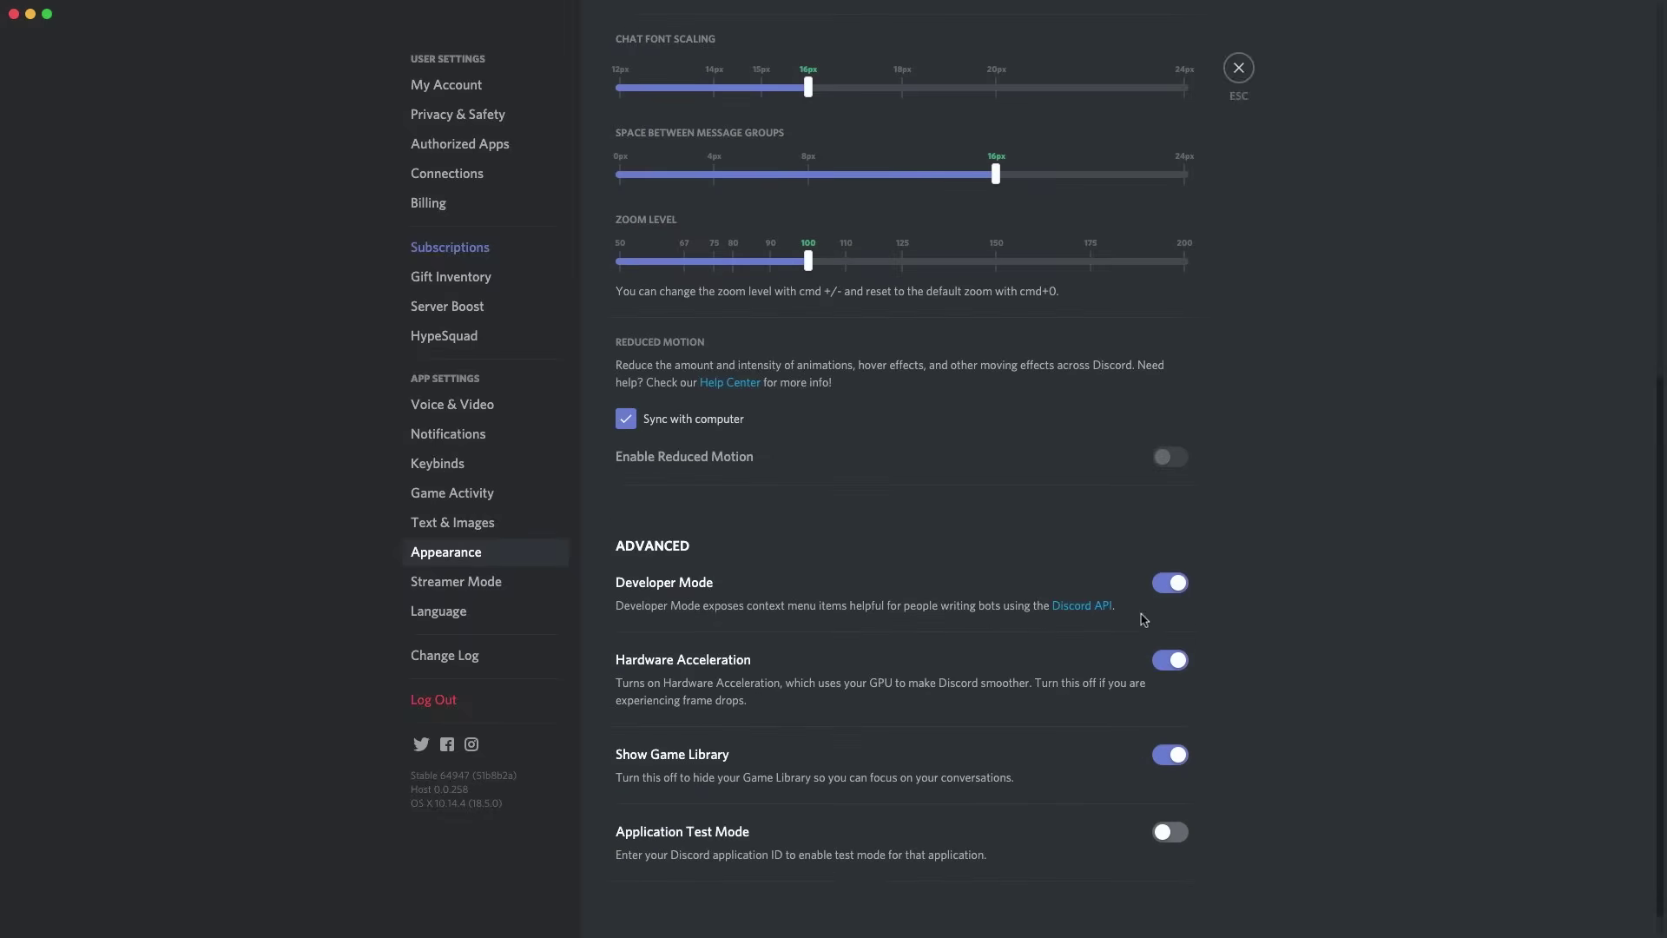
Step: View the Streamer Mode settings, and try Deutsch as the app language before selecting English, UK
{"action": "left_click", "coordinate": [486, 585]}
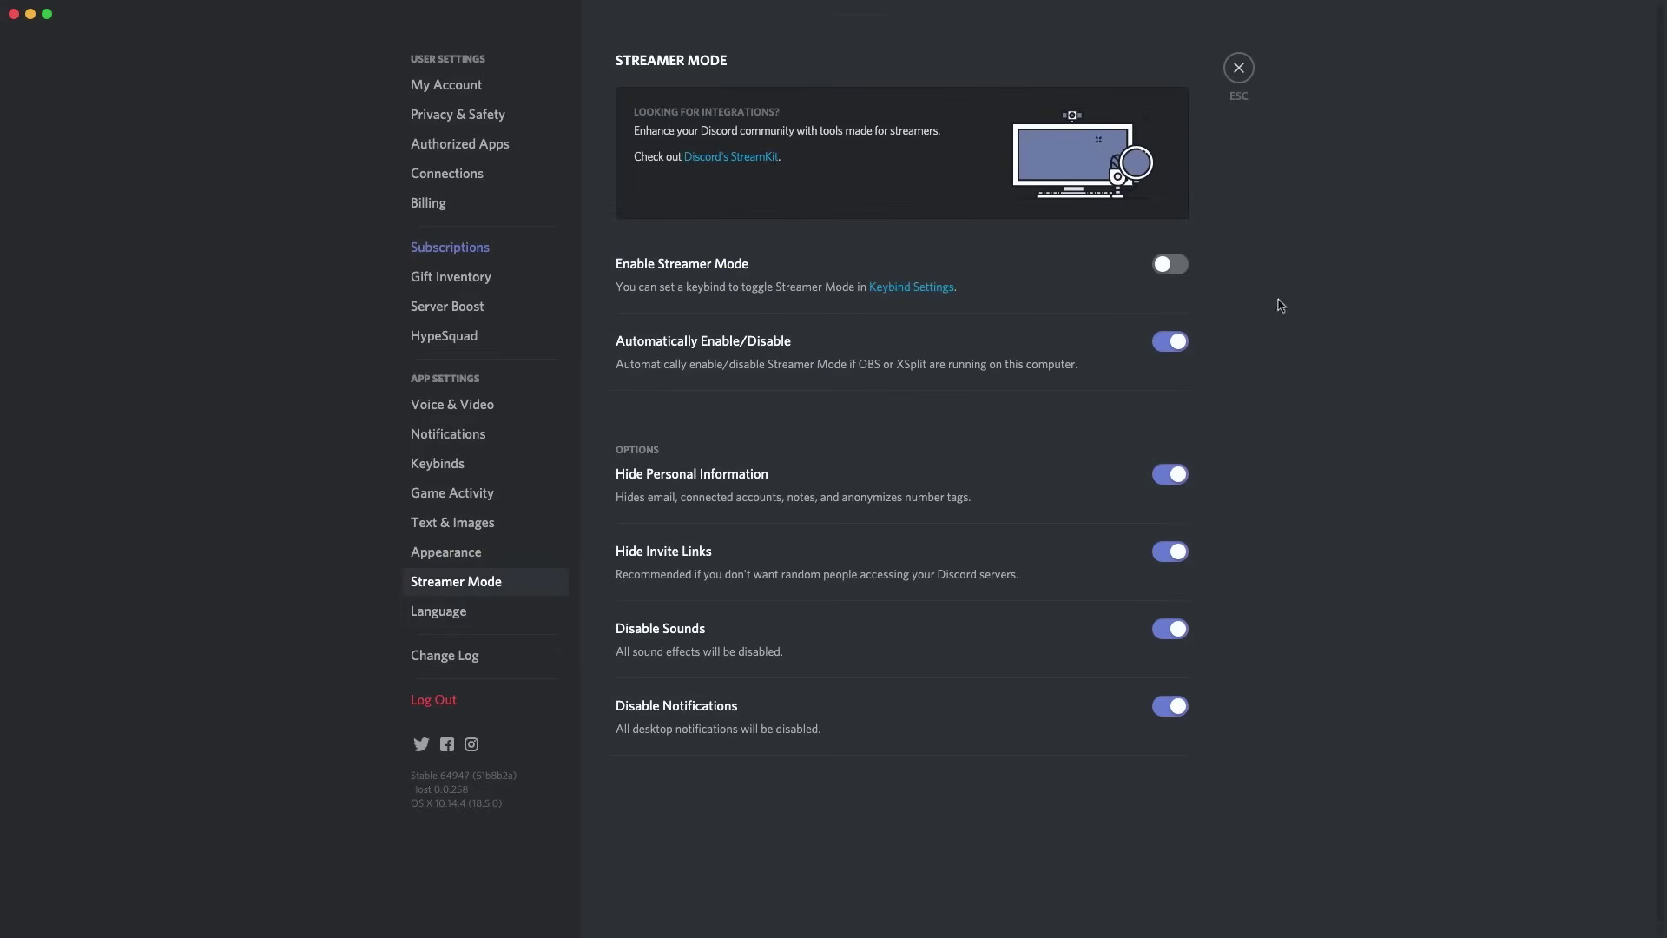
{"action": "left_click", "coordinate": [490, 612]}
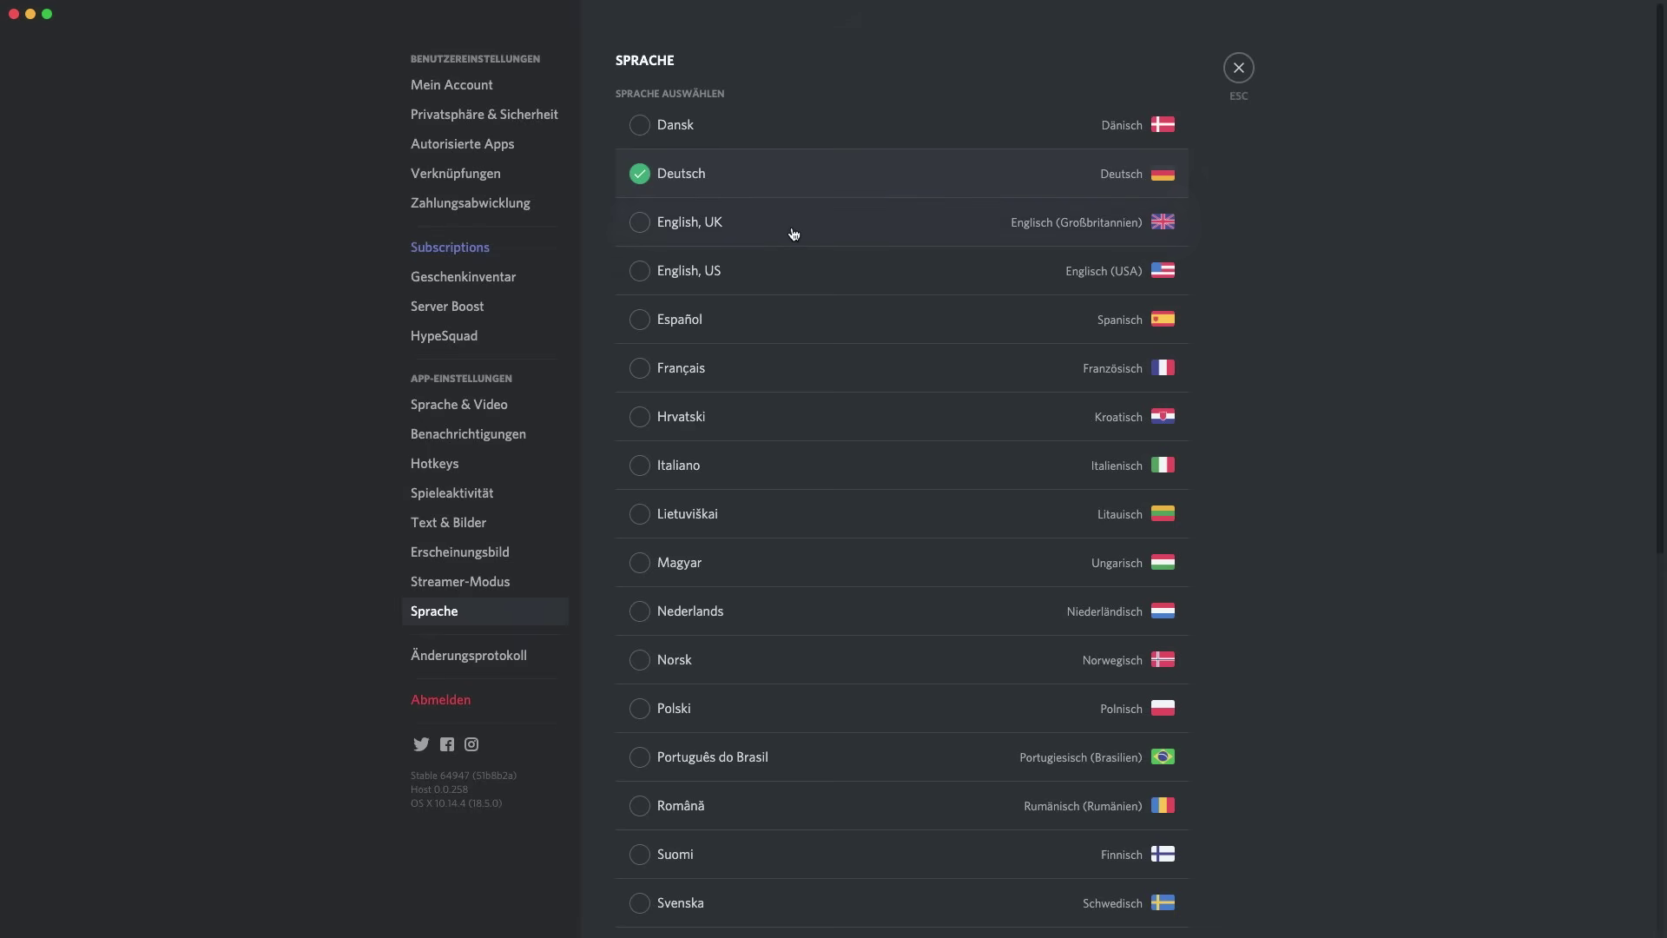
{"action": "left_click", "coordinate": [794, 233]}
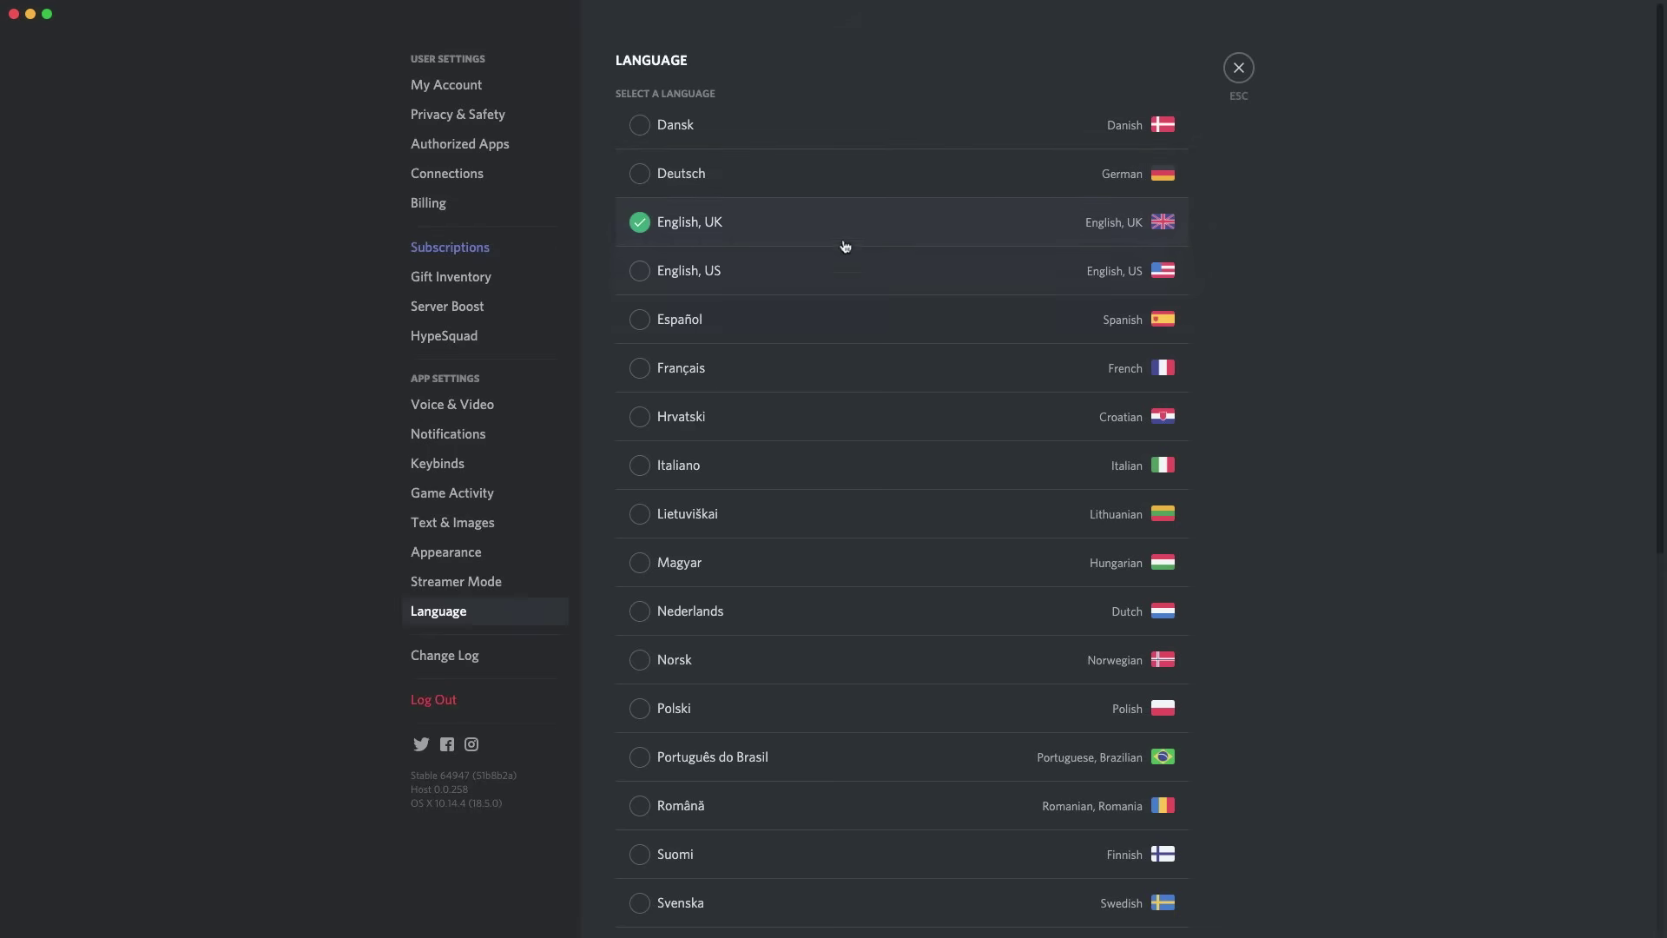
Step: Read through the change log to its end and close it
{"action": "left_click", "coordinate": [525, 653]}
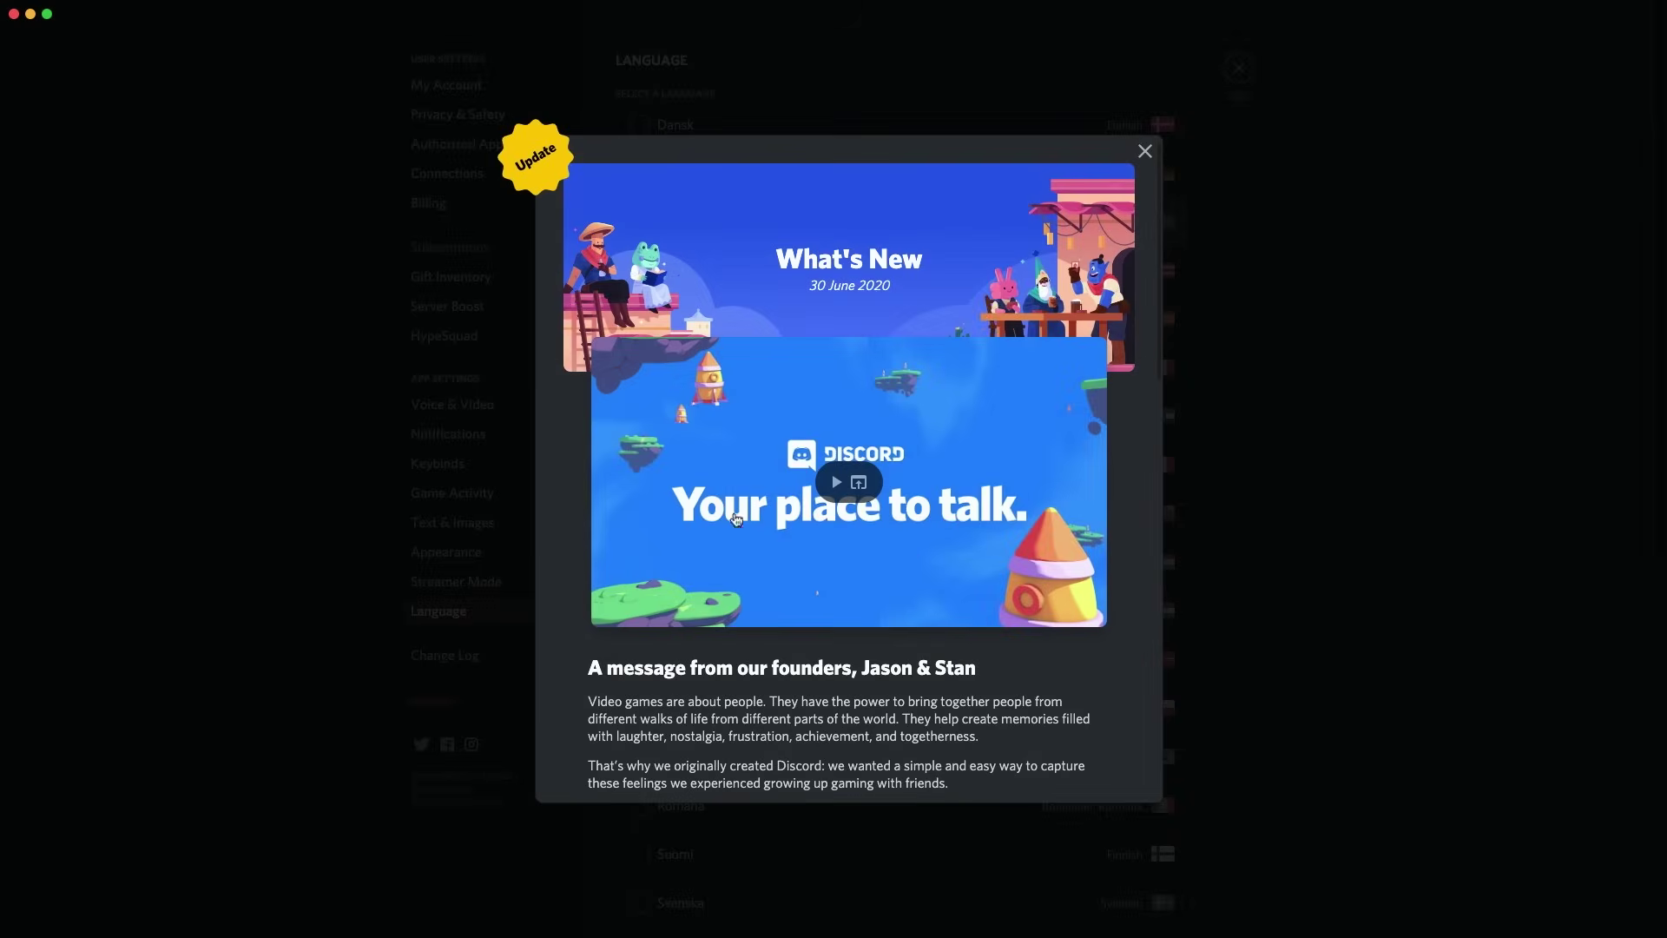
{"action": "scroll", "coordinate": [984, 448], "scroll_direction": "down", "scroll_amount": 15}
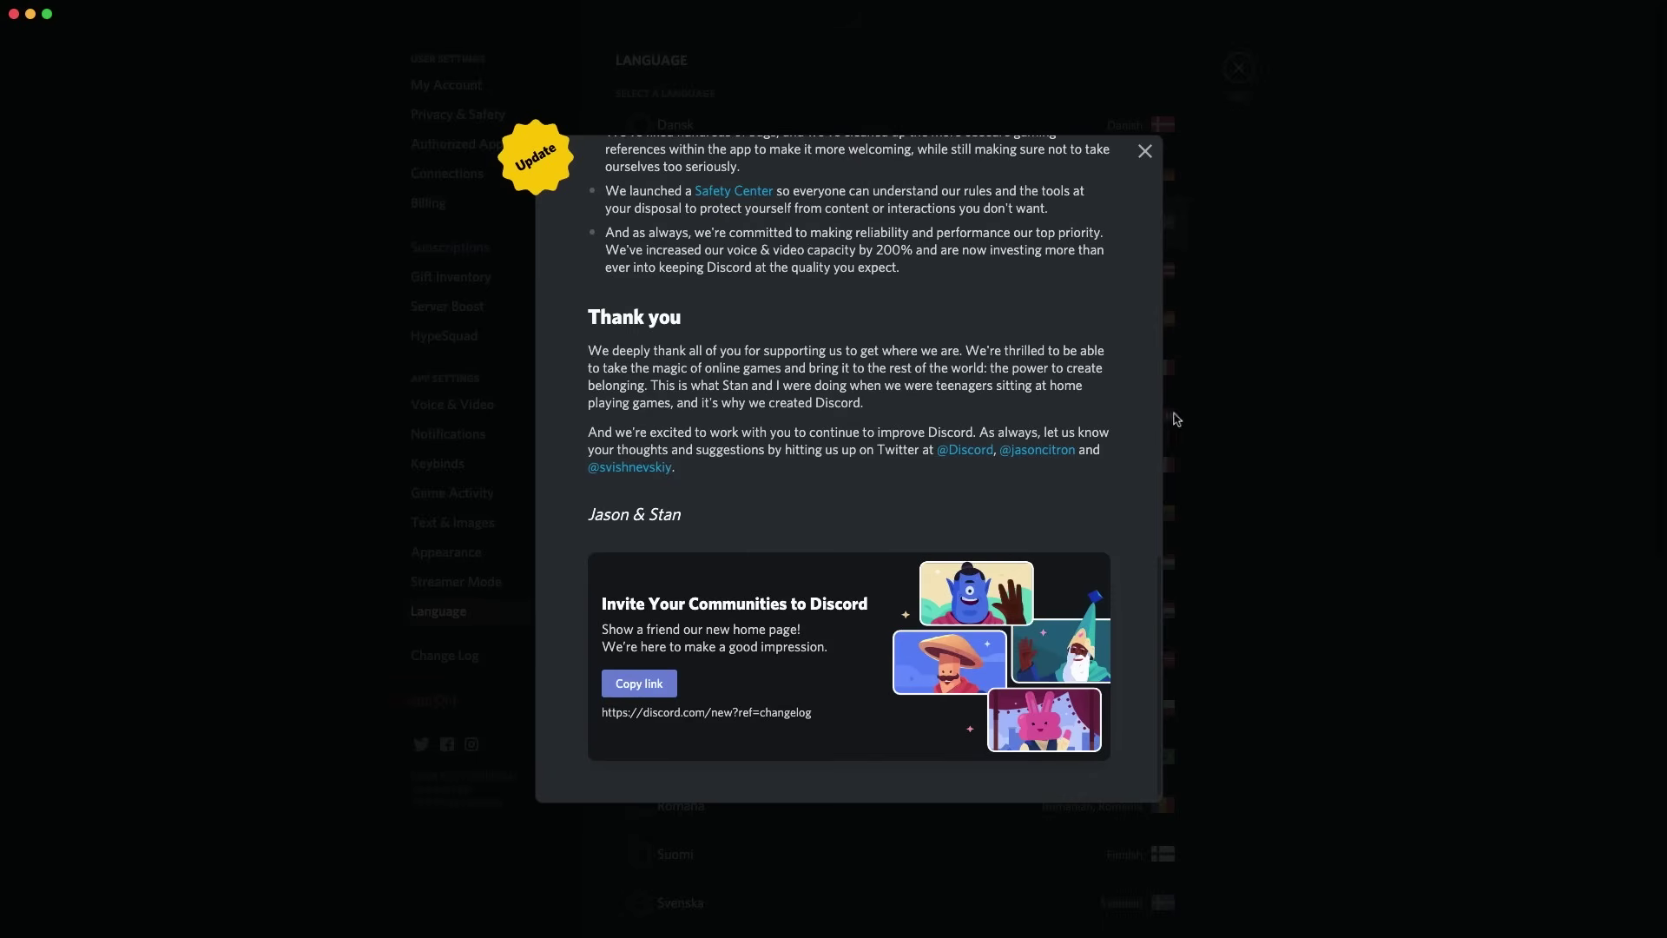
{"action": "left_click", "coordinate": [1144, 151]}
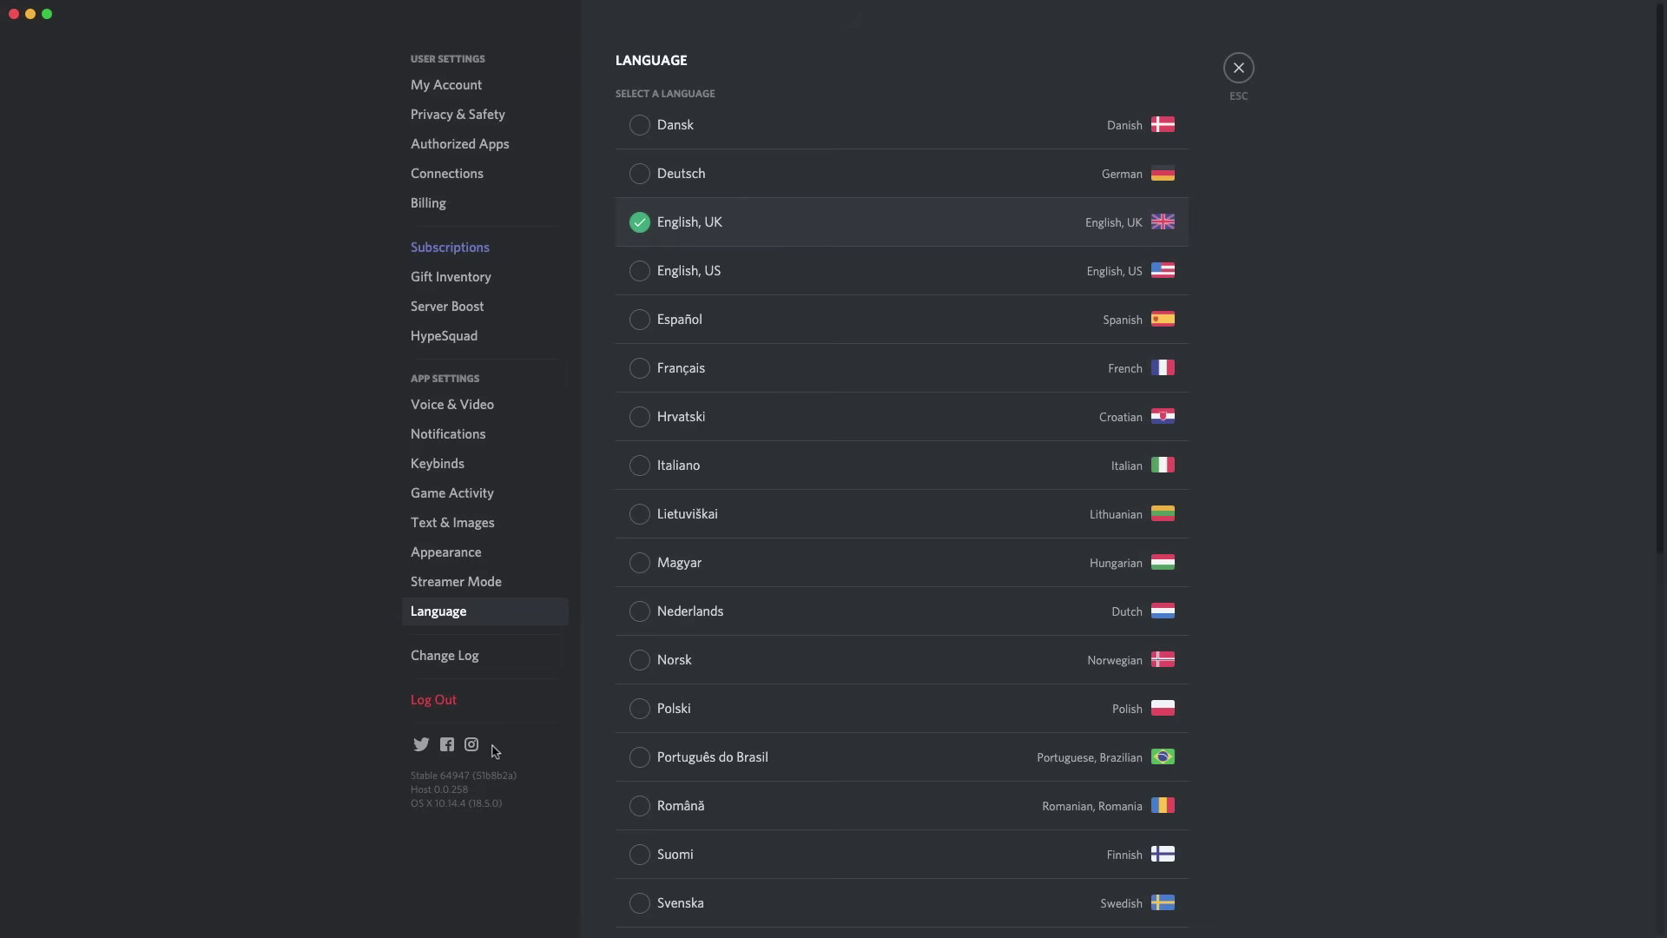
Step: Point out the app version details below the settings list and close the user settings
{"action": "left_click_drag", "start_coordinate": [413, 775], "coordinate": [503, 775]}
{"action": "left_click", "coordinate": [492, 795]}
{"action": "left_click", "coordinate": [1239, 68]}
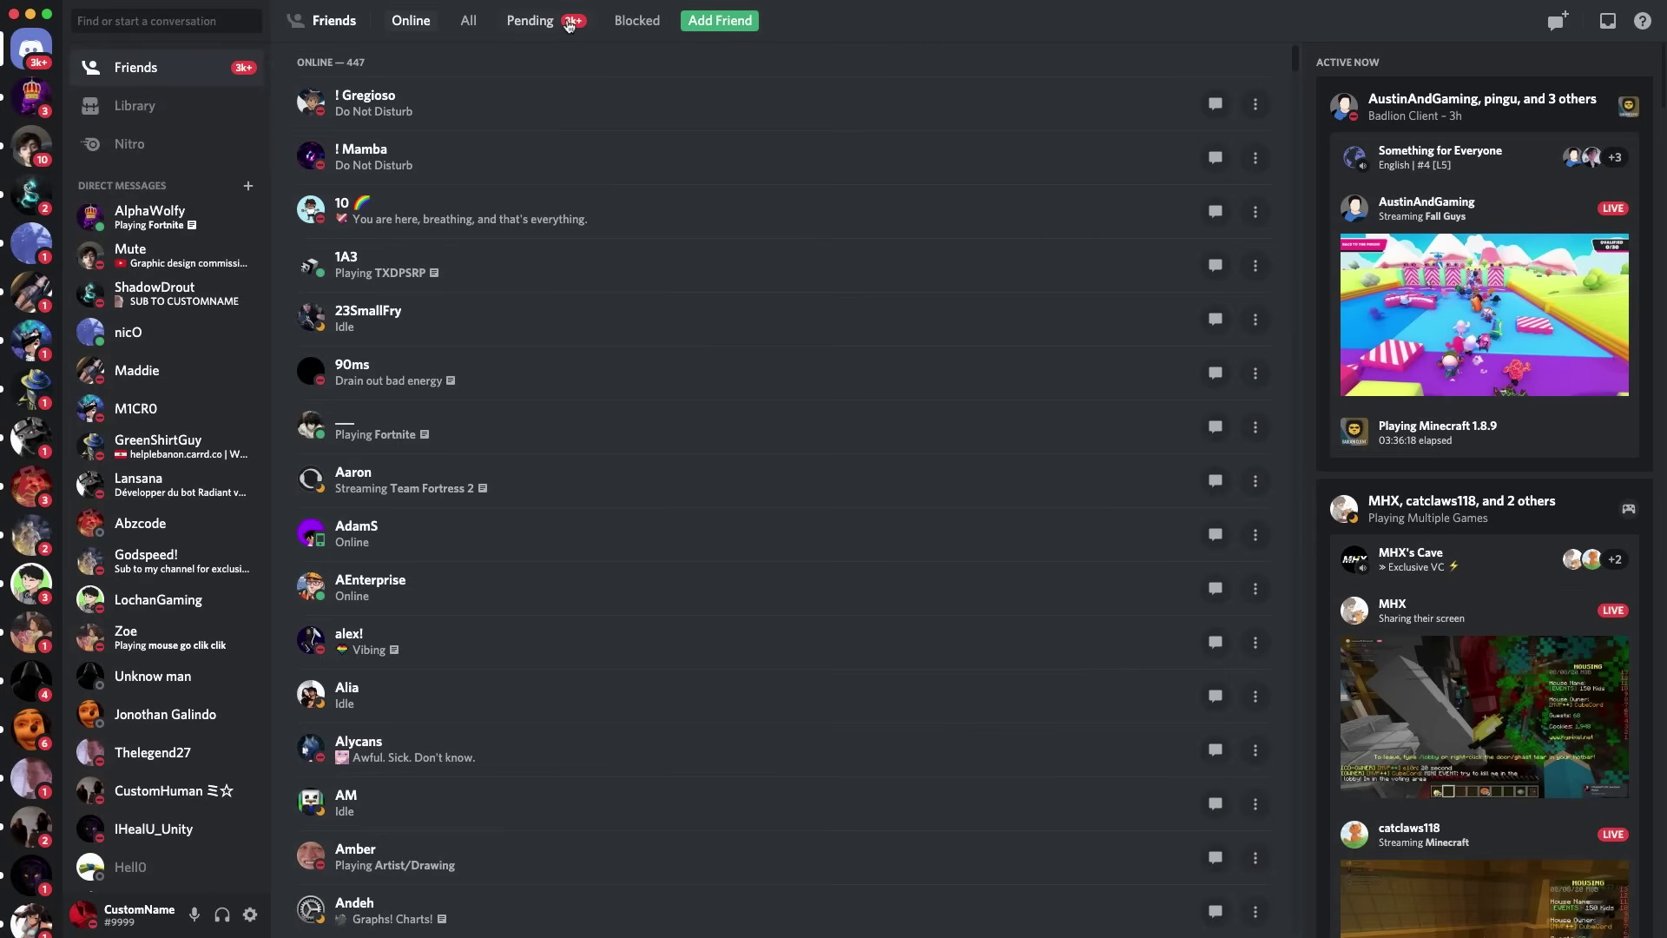
Step: Enter the full case-sensitive Discord tag, including its number, in the Add Friend form and send the friend request
{"action": "left_click", "coordinate": [721, 20]}
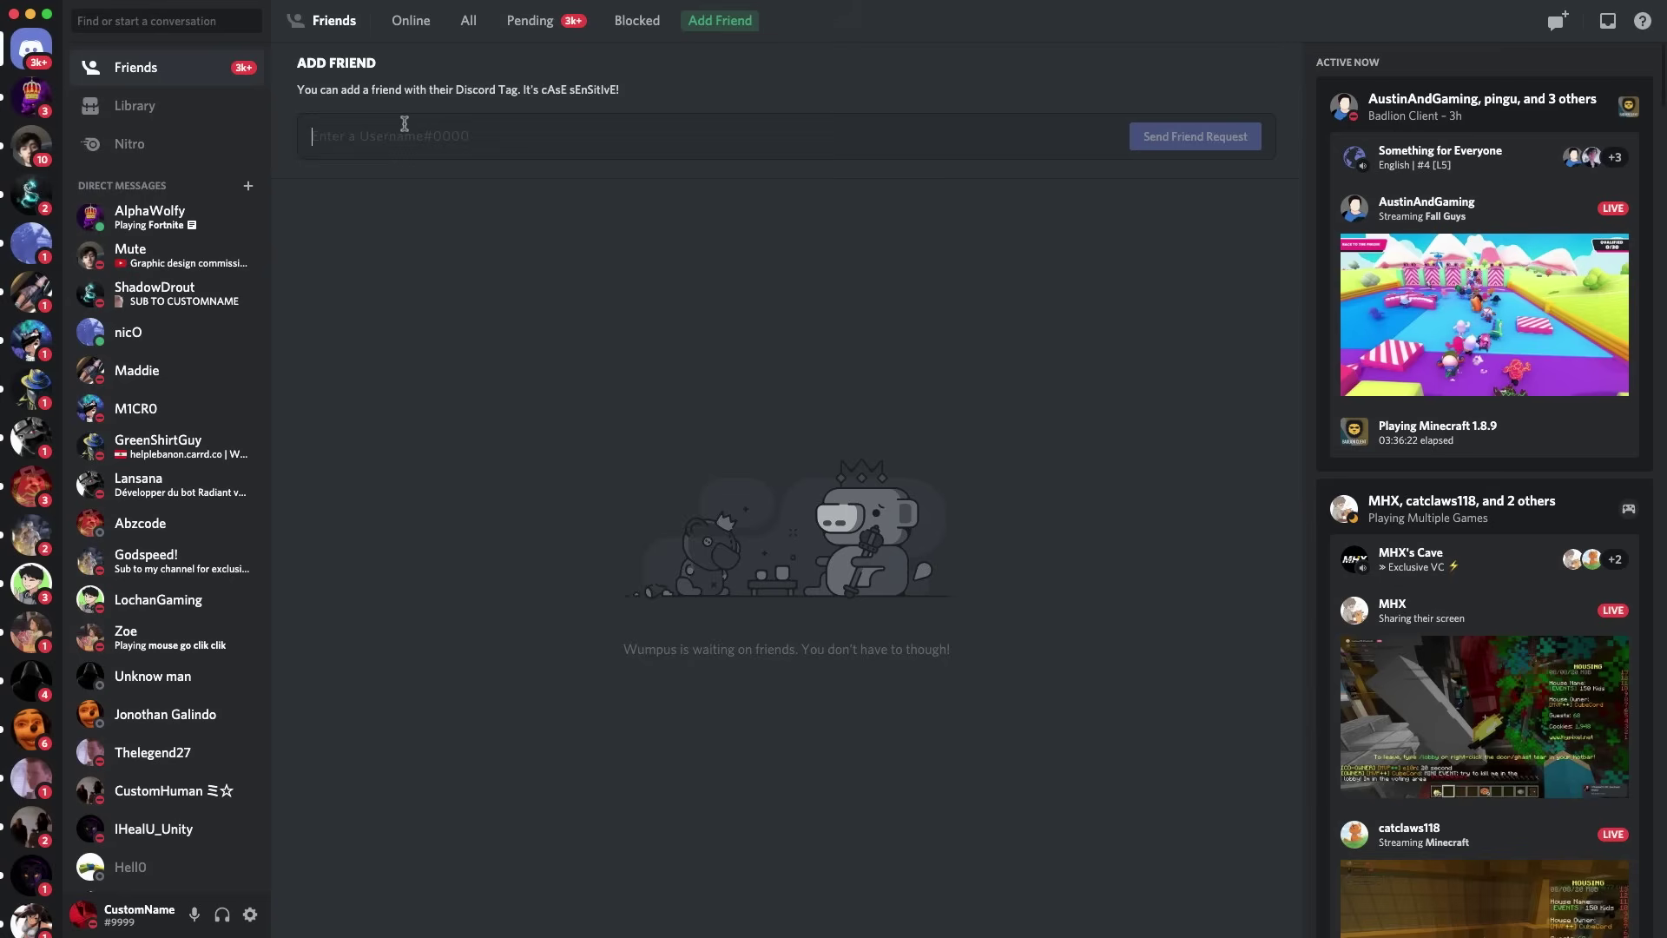
{"action": "type", "text": "CustomName#9999"}
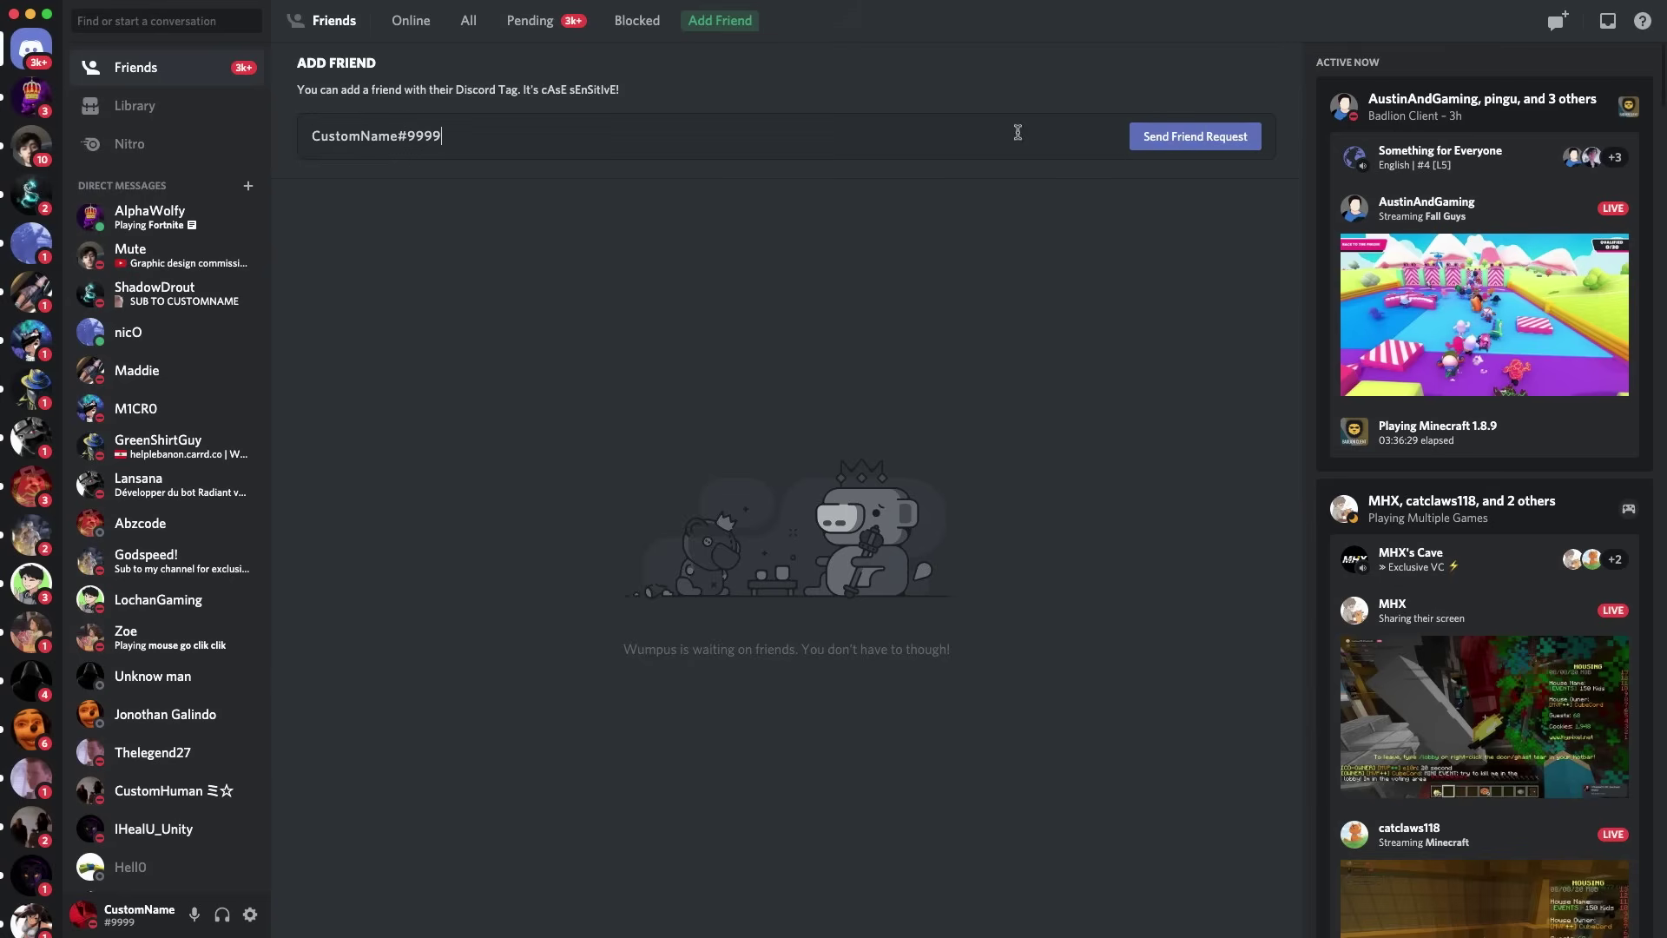
{"action": "left_click_drag", "start_coordinate": [311, 136], "coordinate": [414, 135]}
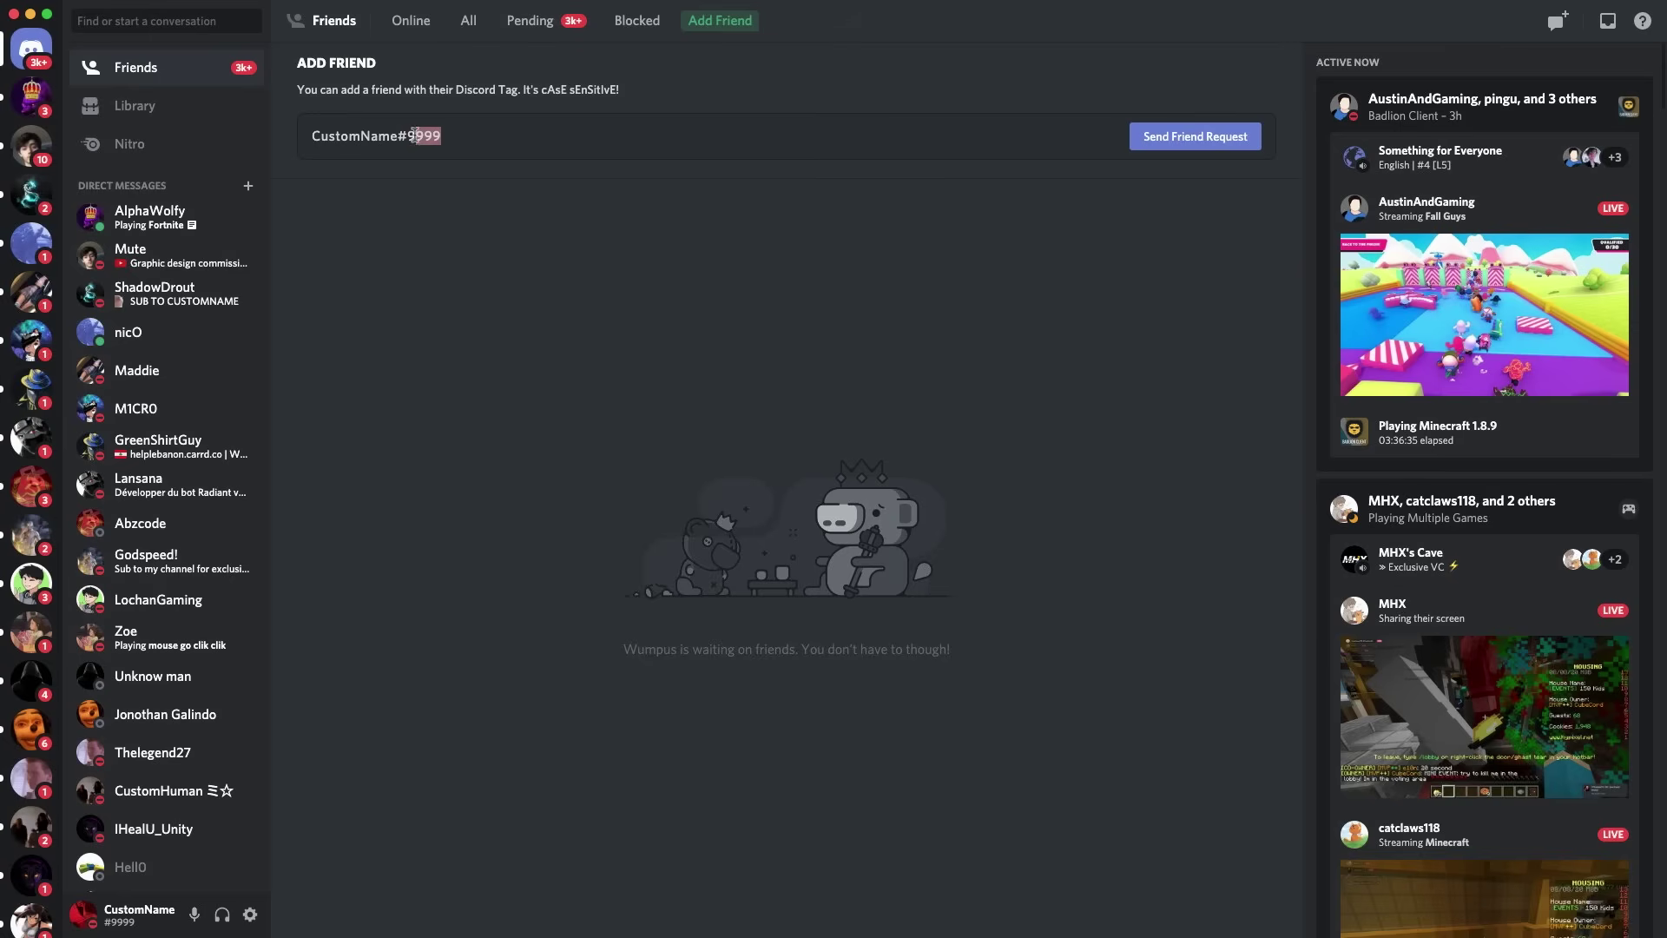
{"action": "left_click", "coordinate": [424, 136]}
{"action": "left_click", "coordinate": [1229, 141]}
Step: View the pending friend requests, the list of all friends and the list of online friends
{"action": "left_click", "coordinate": [529, 20]}
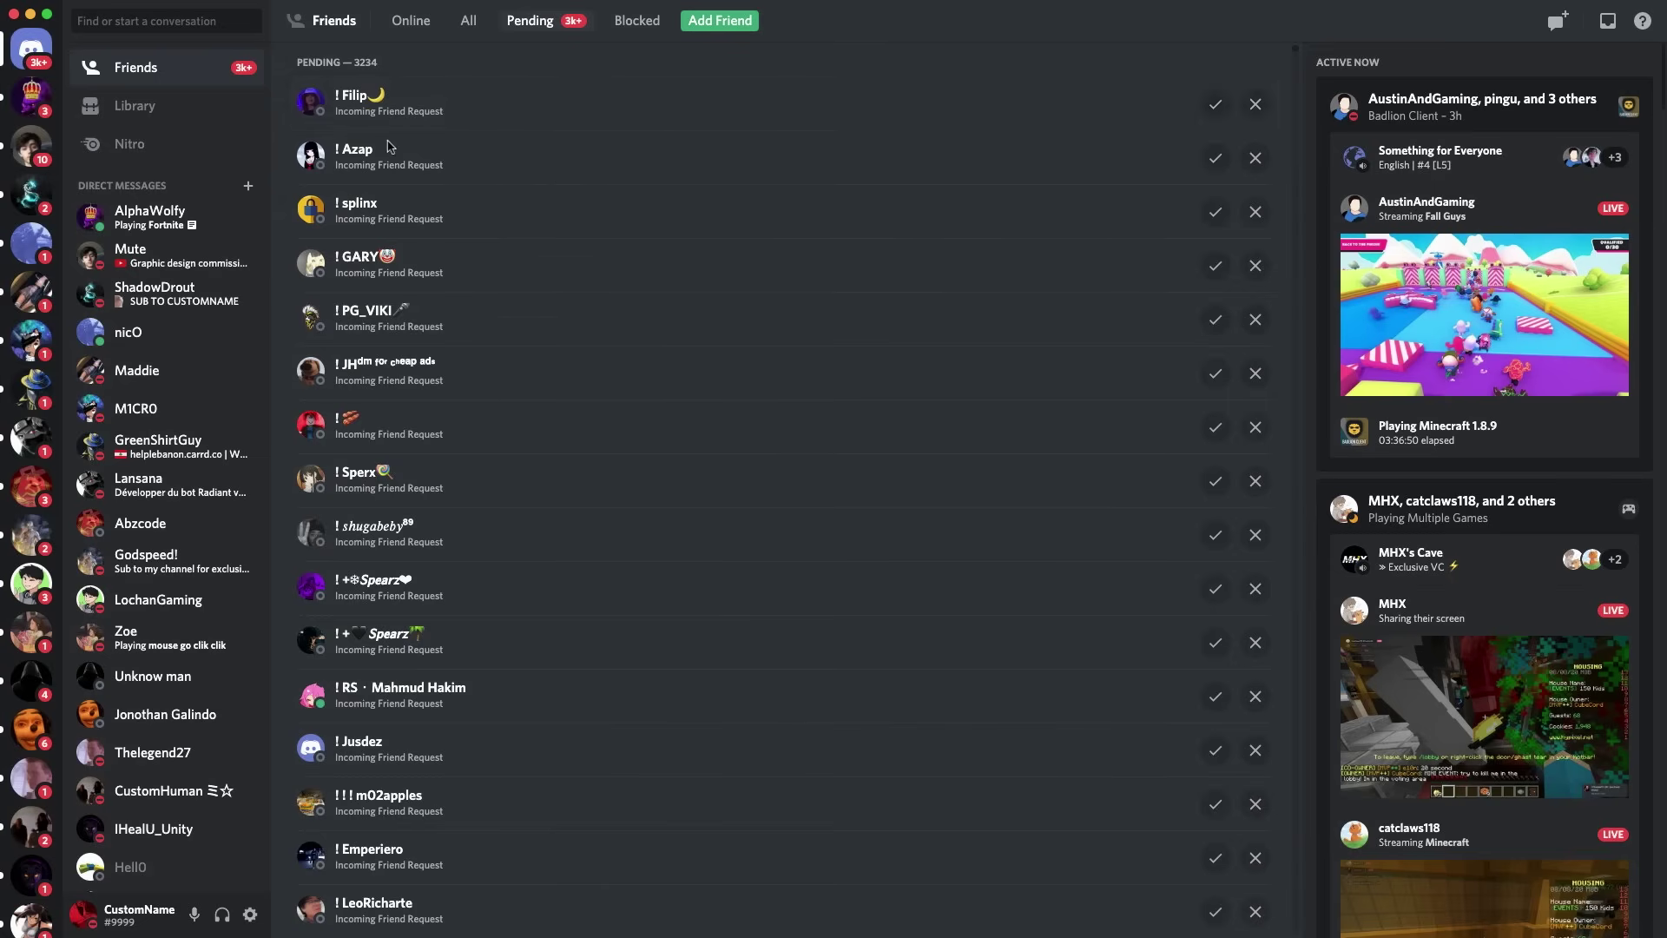
{"action": "left_click", "coordinate": [469, 20]}
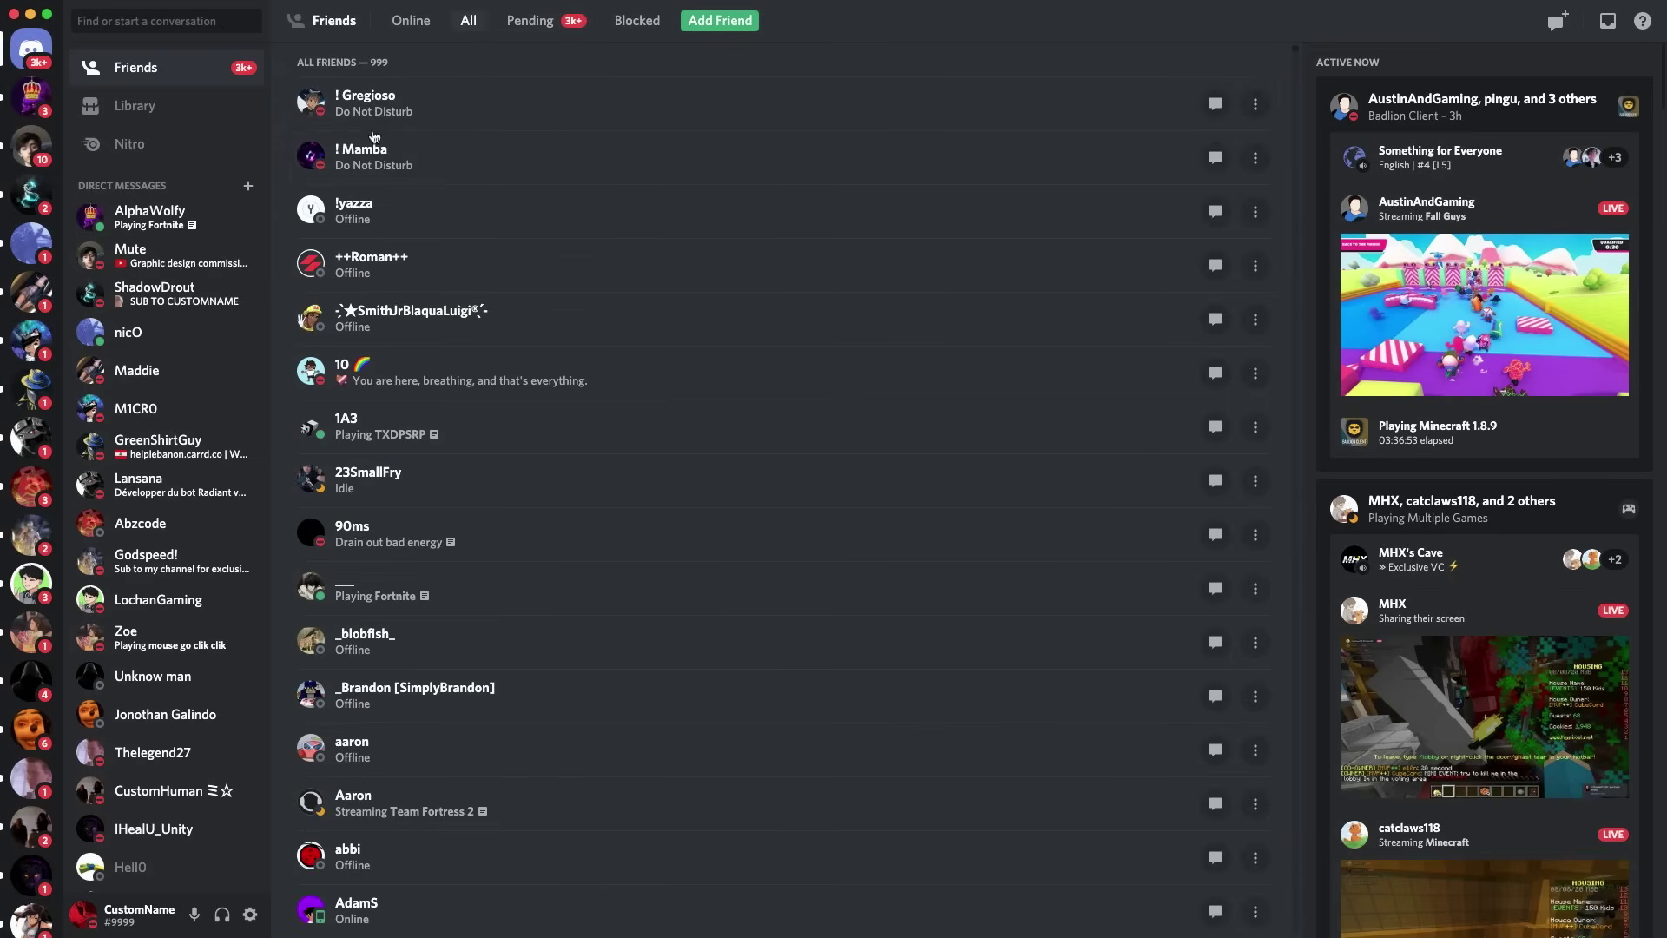
{"action": "left_click", "coordinate": [411, 20]}
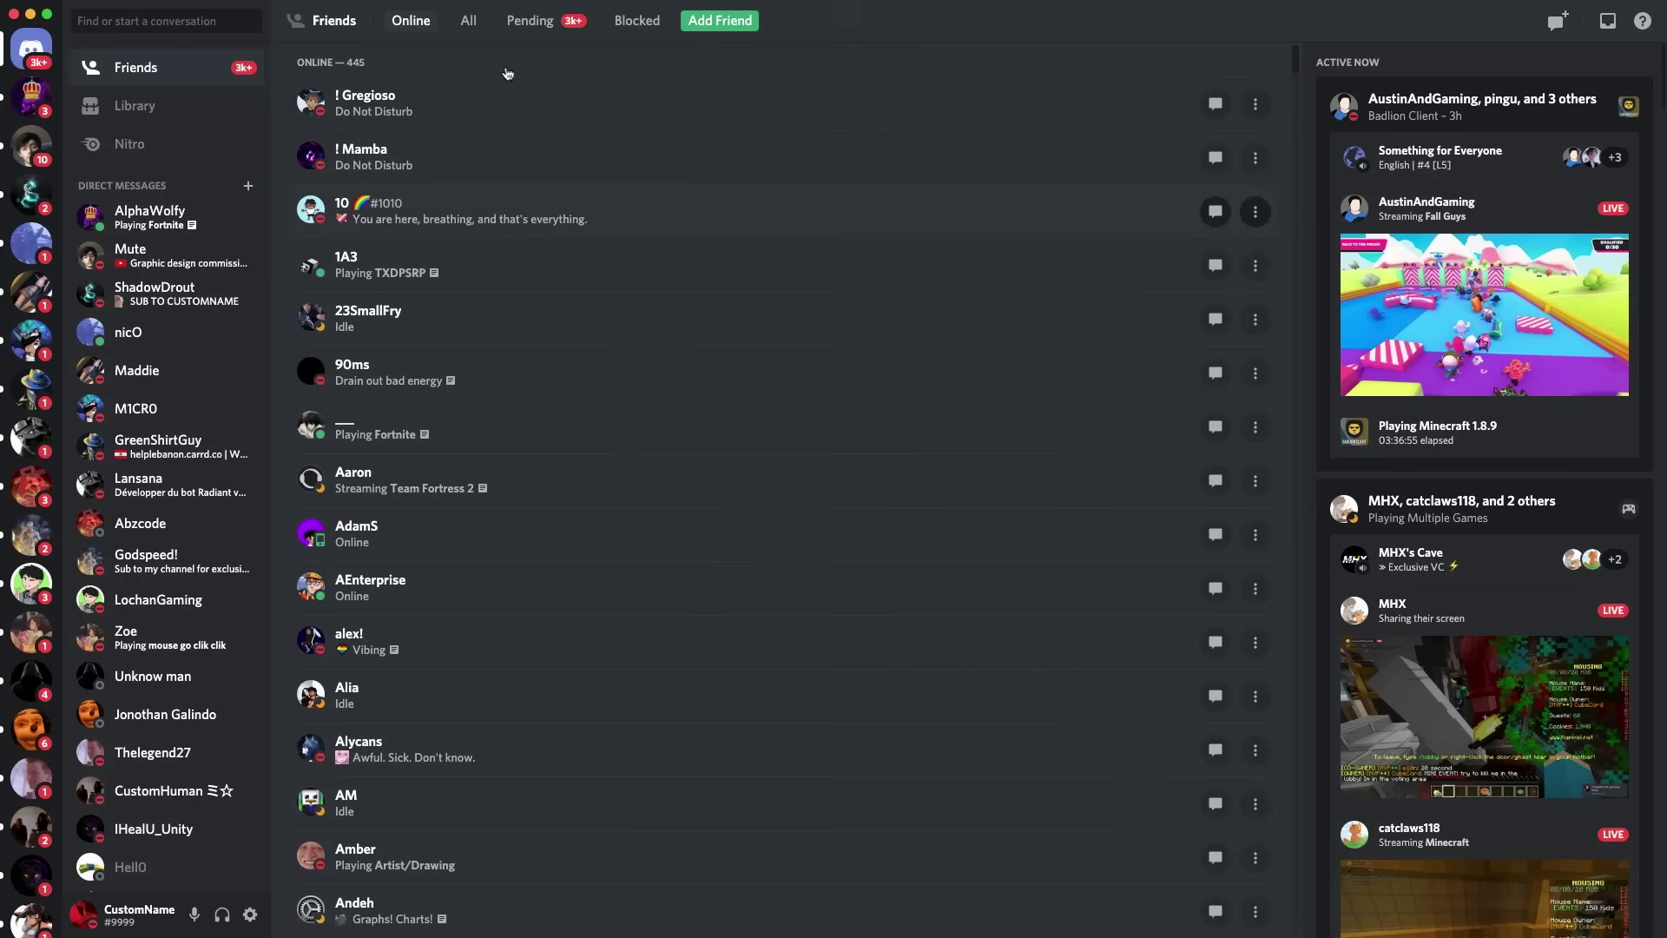
Step: Look through the game library and the Nitro subscription page with its perks and plans
{"action": "left_click", "coordinate": [180, 95]}
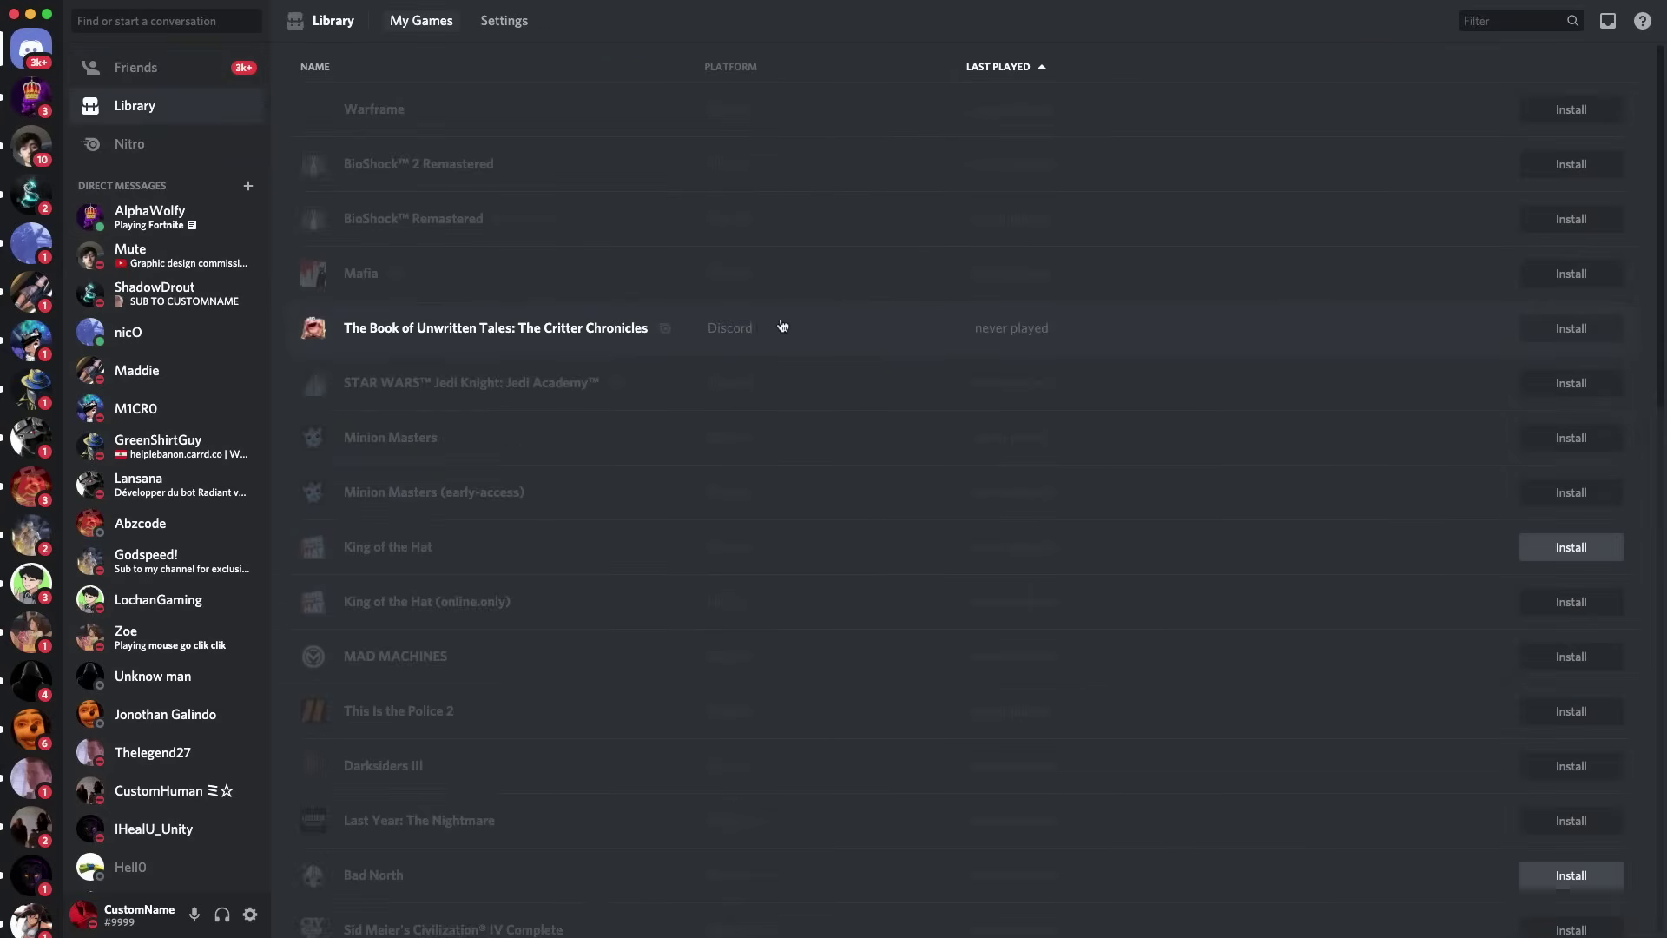
{"action": "scroll", "coordinate": [783, 325], "scroll_direction": "down", "scroll_amount": 9}
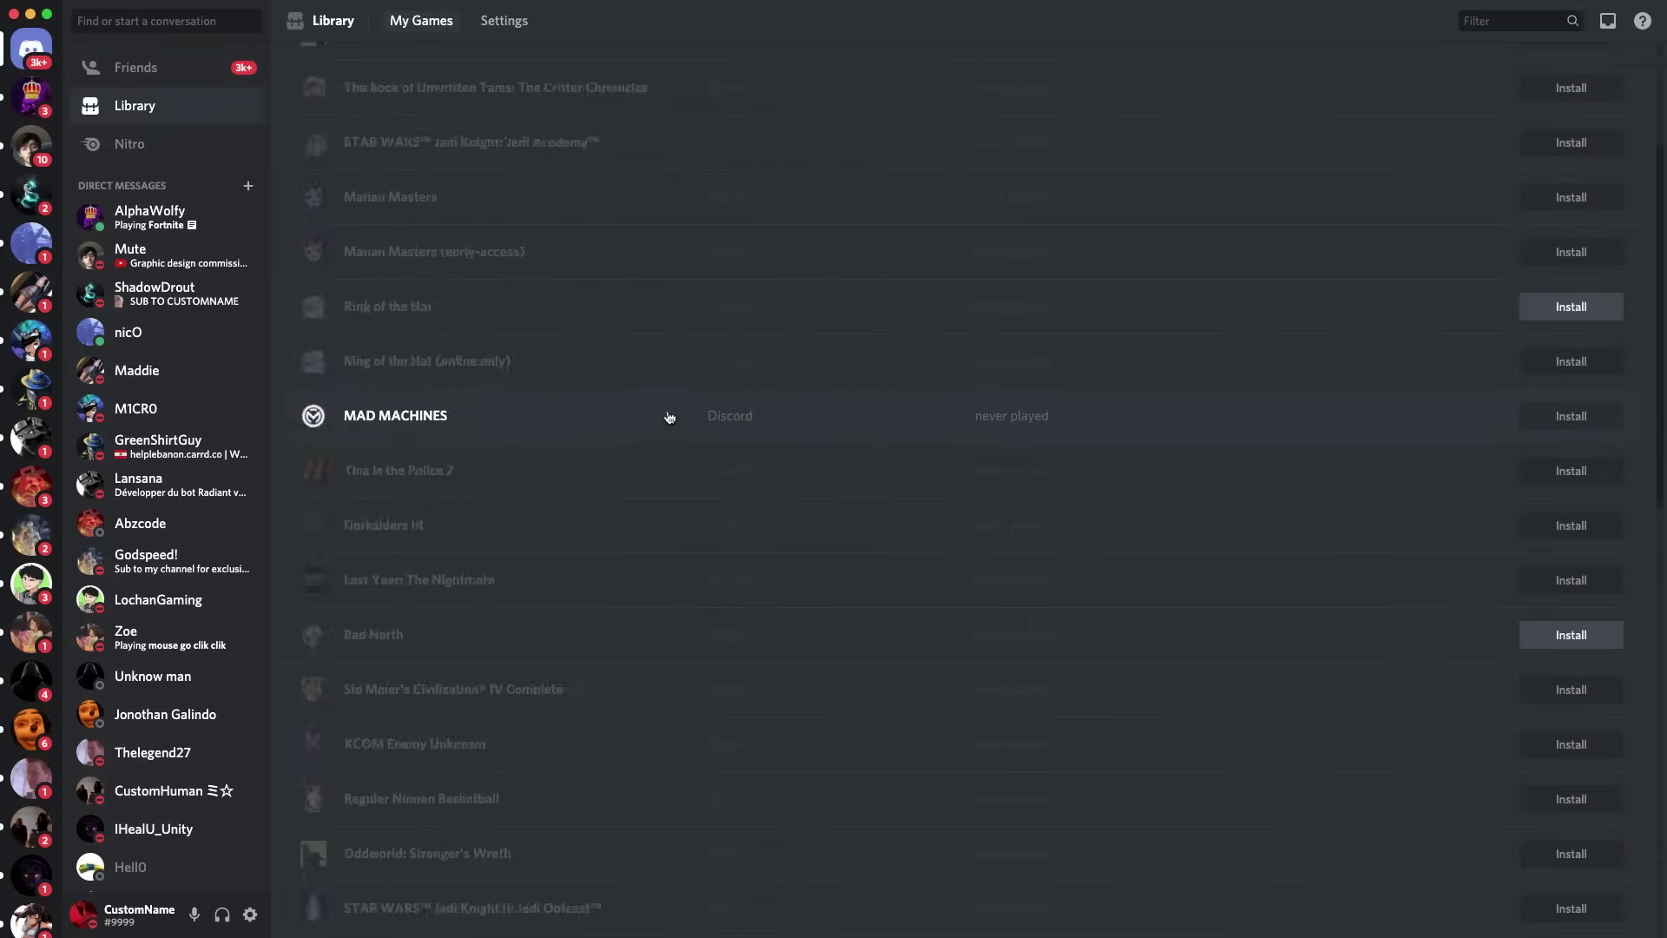
{"action": "left_click", "coordinate": [195, 160]}
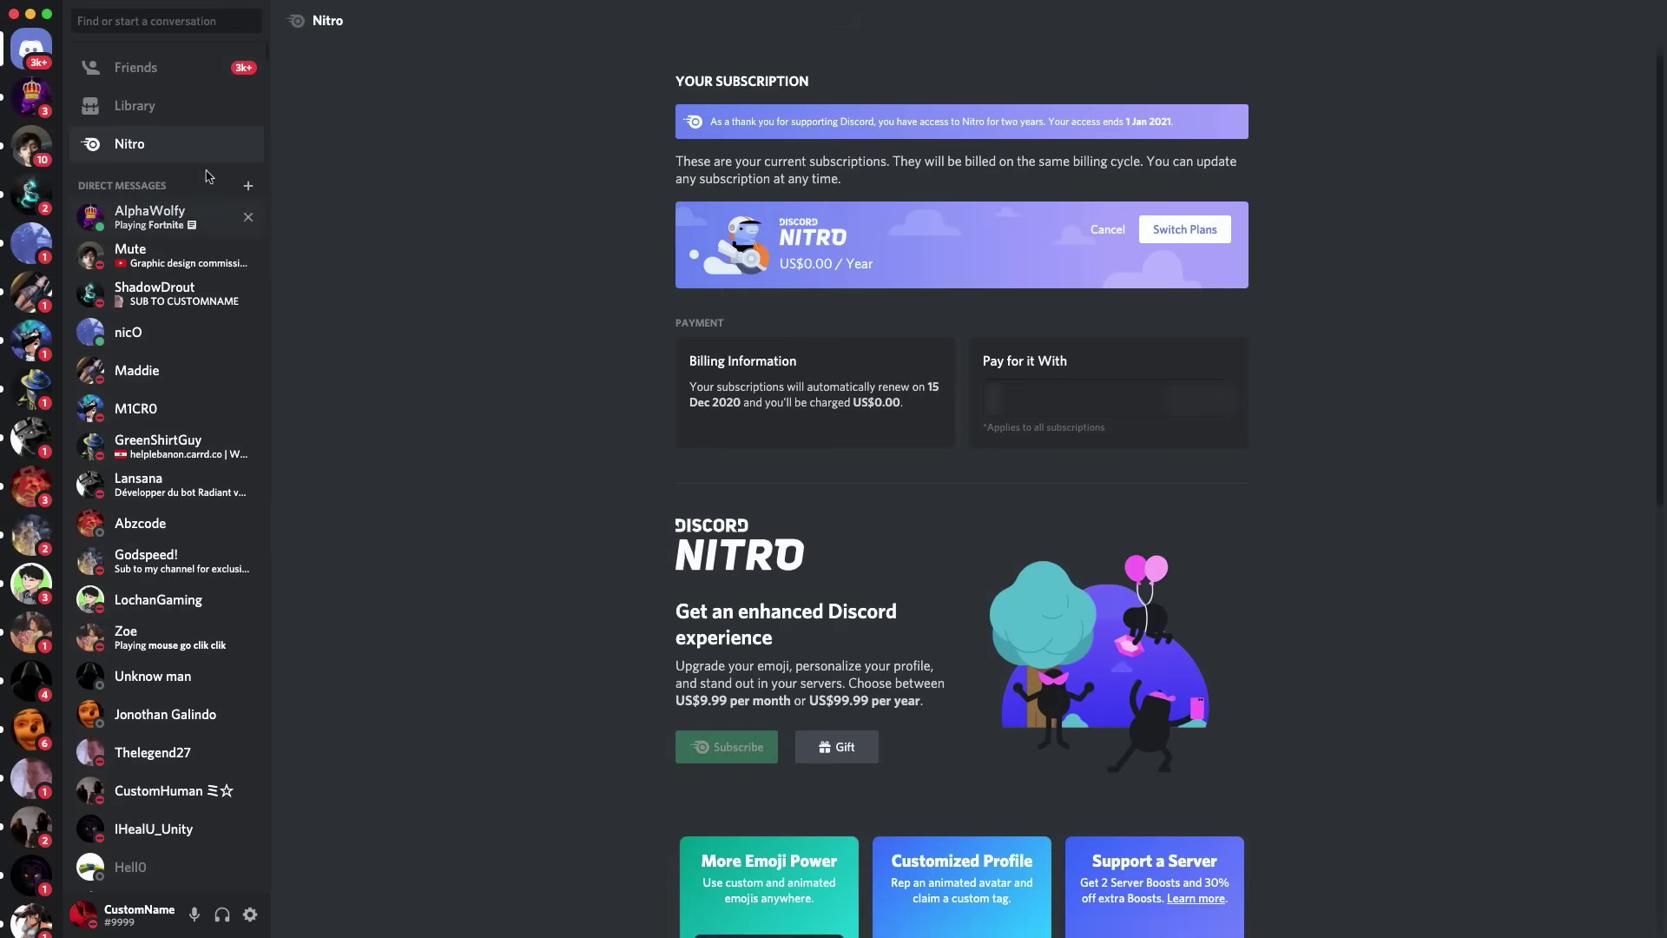
{"action": "scroll", "coordinate": [633, 324], "scroll_direction": "down", "scroll_amount": 10}
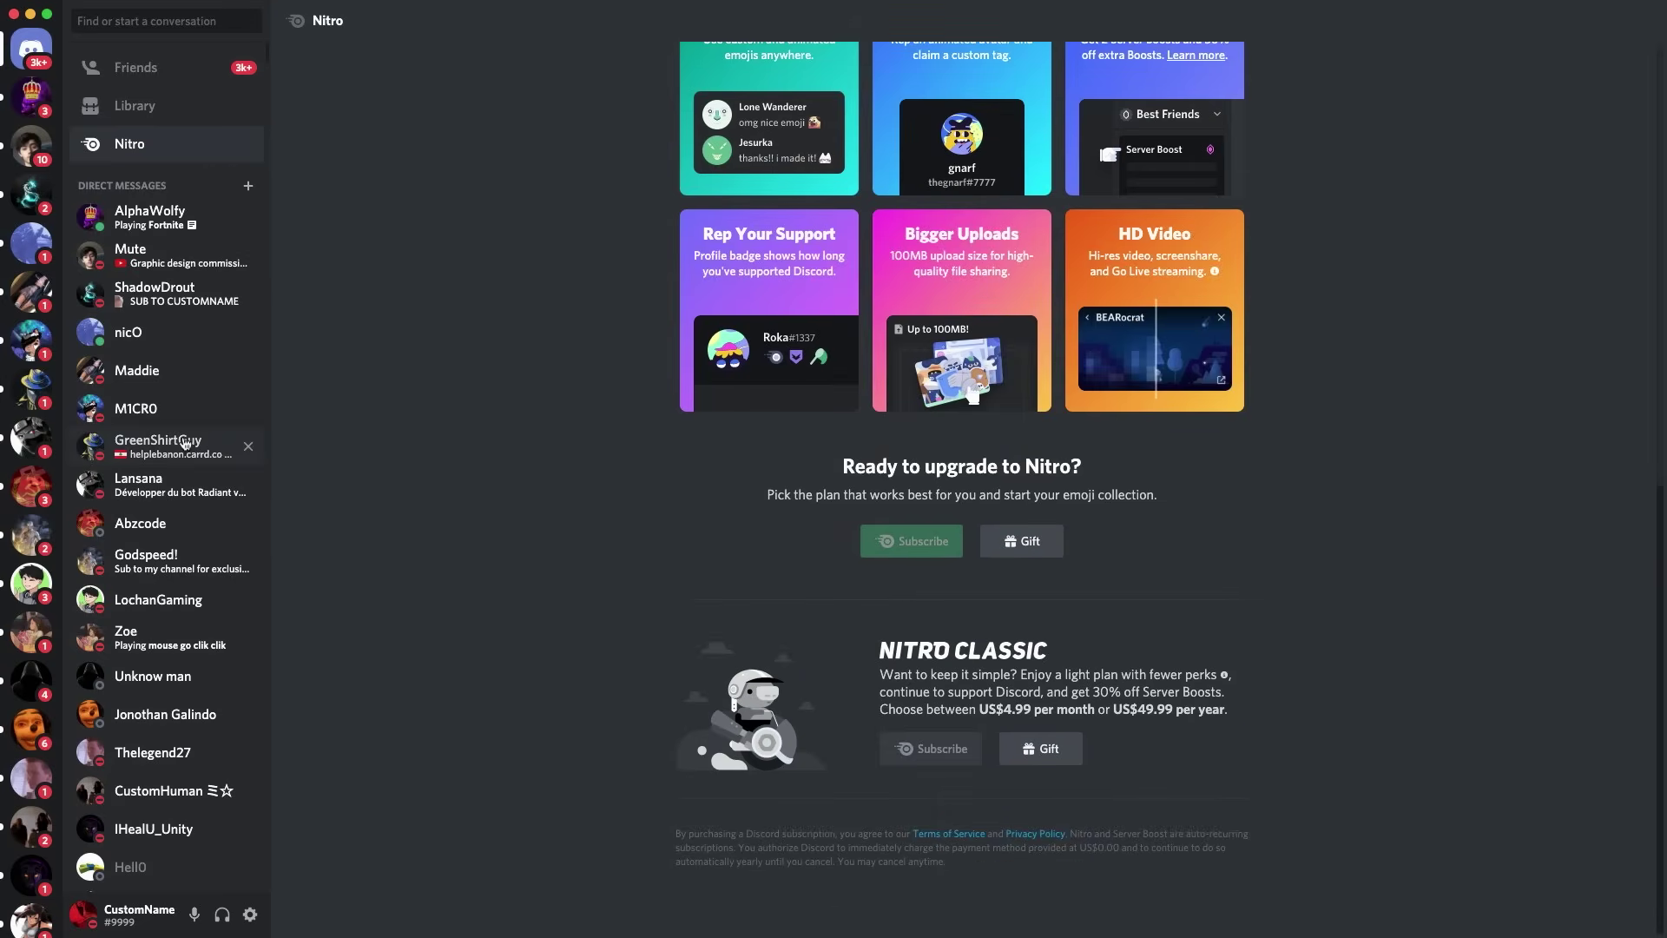
Step: View the friend picker for creating a group DM, dismiss it, and look through the direct messages list
{"action": "left_click", "coordinate": [249, 184]}
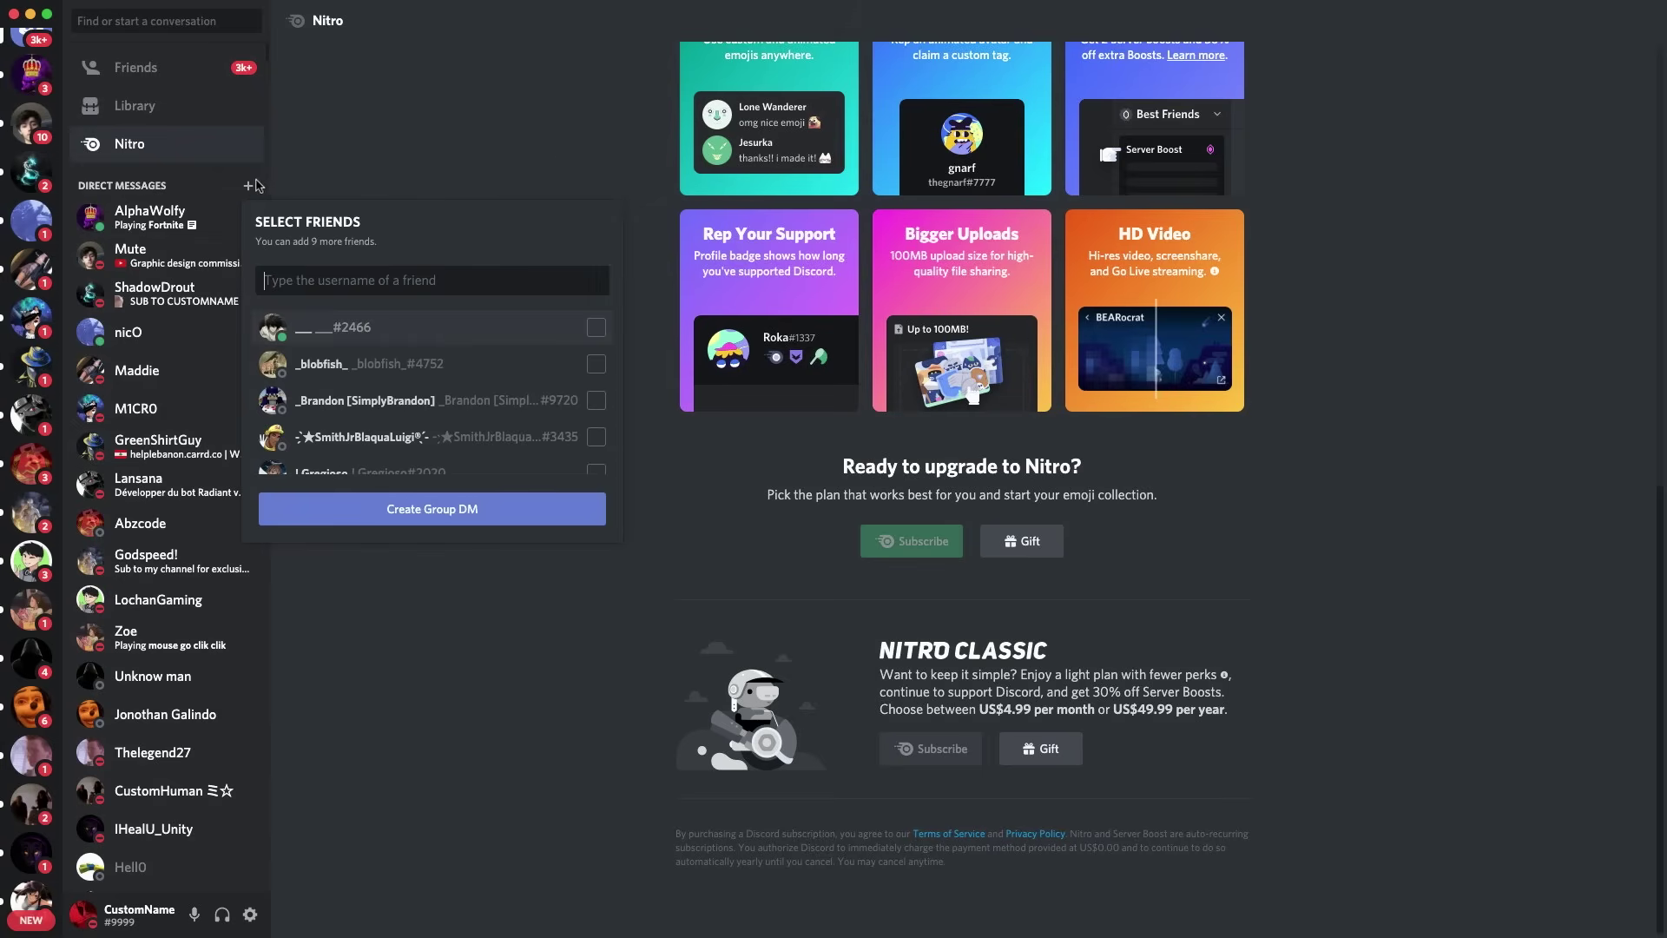
{"action": "left_click", "coordinate": [358, 148]}
{"action": "scroll", "coordinate": [170, 317], "scroll_direction": "down", "scroll_amount": 5}
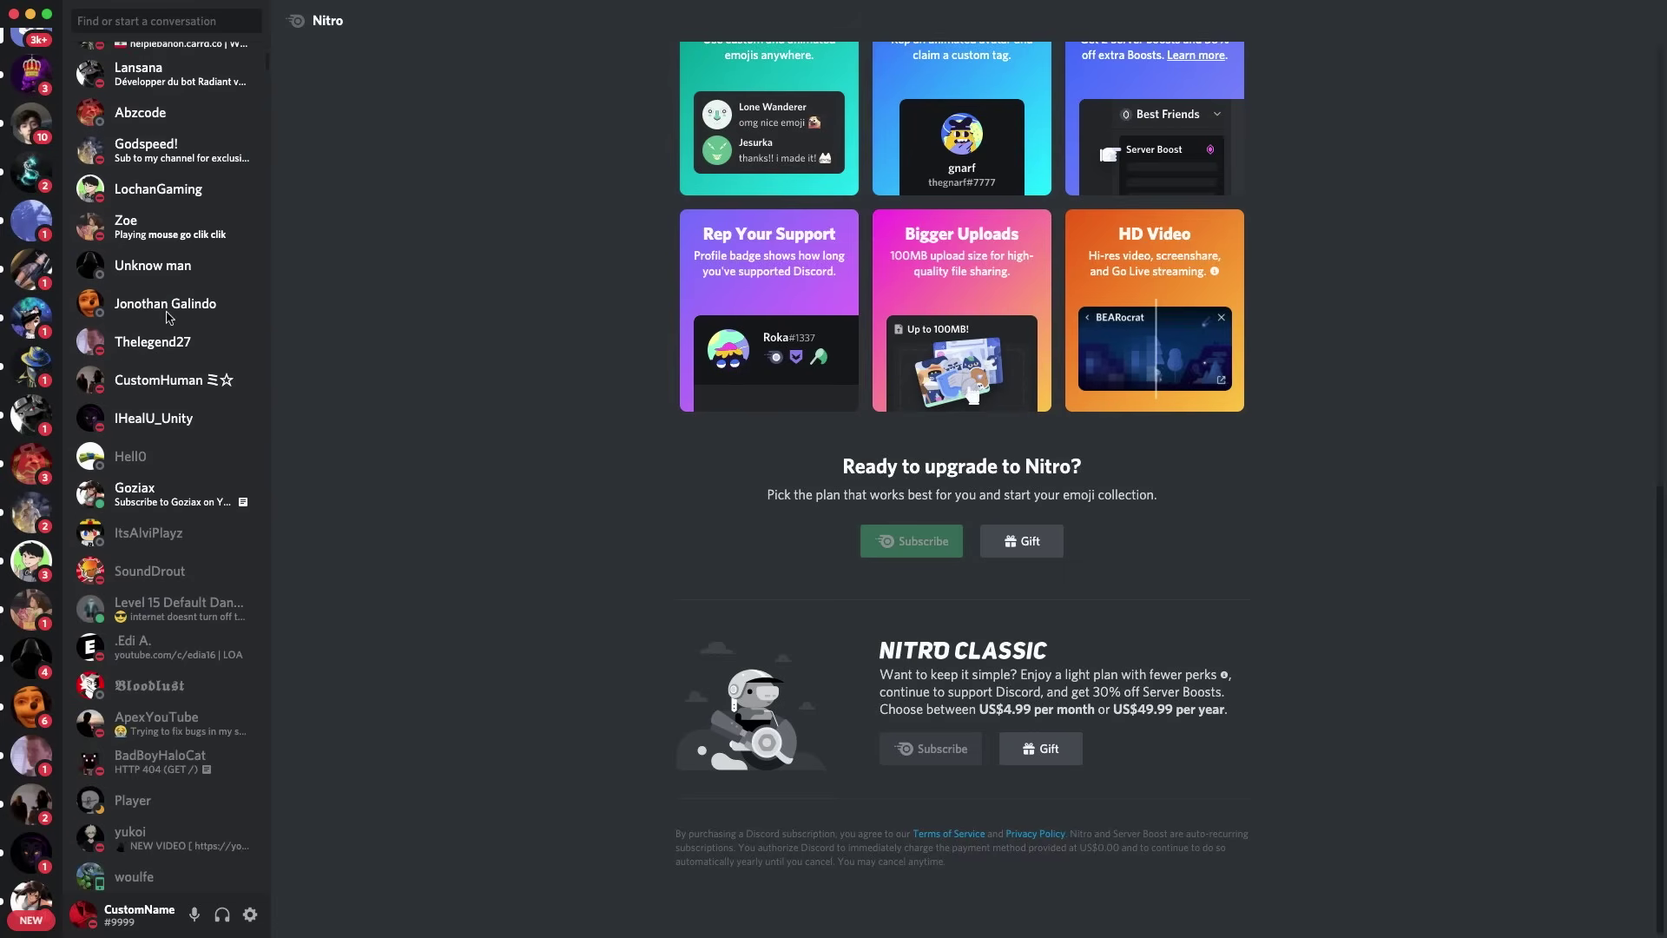
{"action": "scroll", "coordinate": [169, 317], "scroll_direction": "down", "scroll_amount": 8}
{"action": "scroll", "coordinate": [170, 317], "scroll_direction": "up", "scroll_amount": 13}
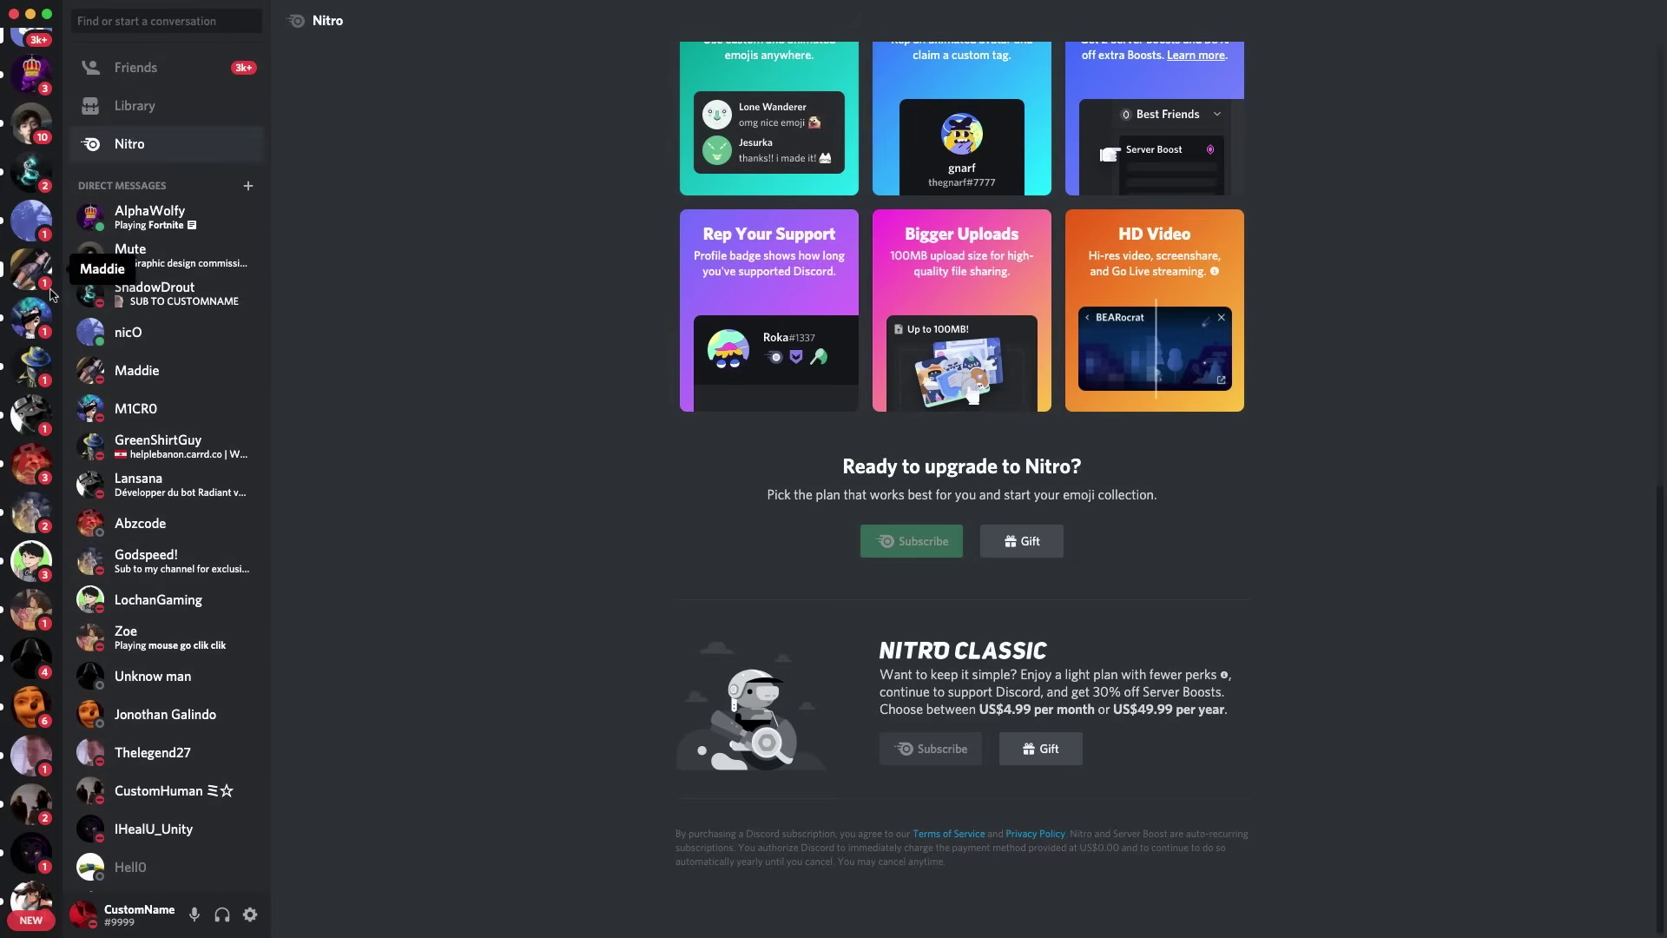
Step: Join an existing server from the end of the server list using the invite sfe
{"action": "scroll", "coordinate": [35, 296], "scroll_direction": "down", "scroll_amount": 10}
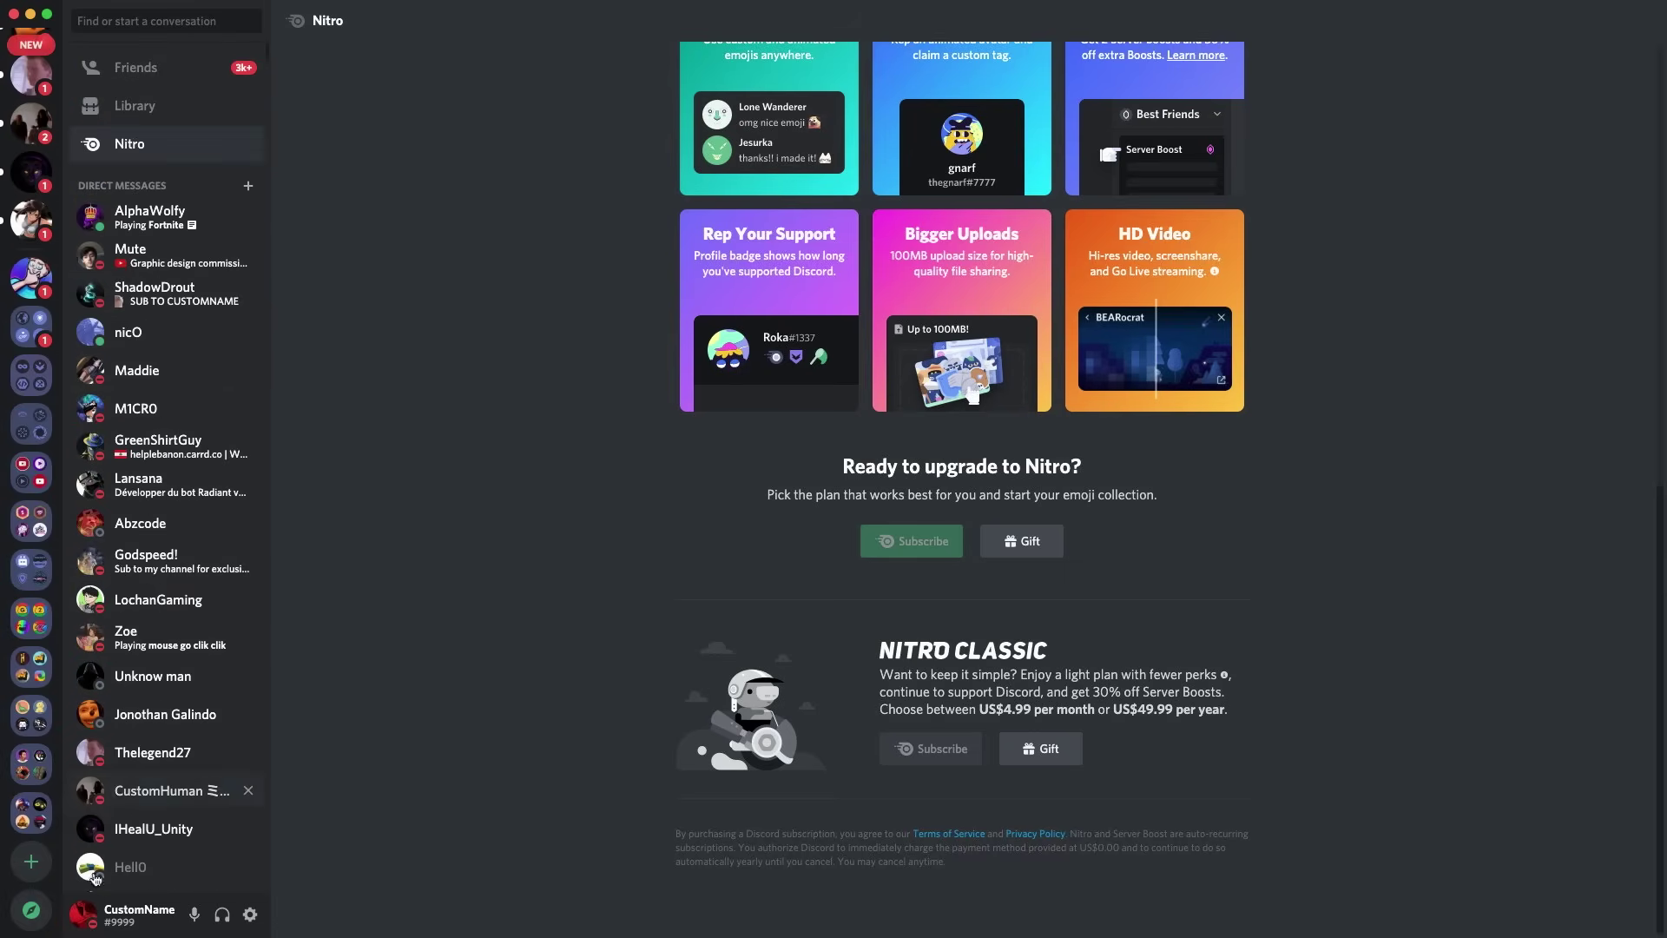
{"action": "left_click", "coordinate": [32, 863]}
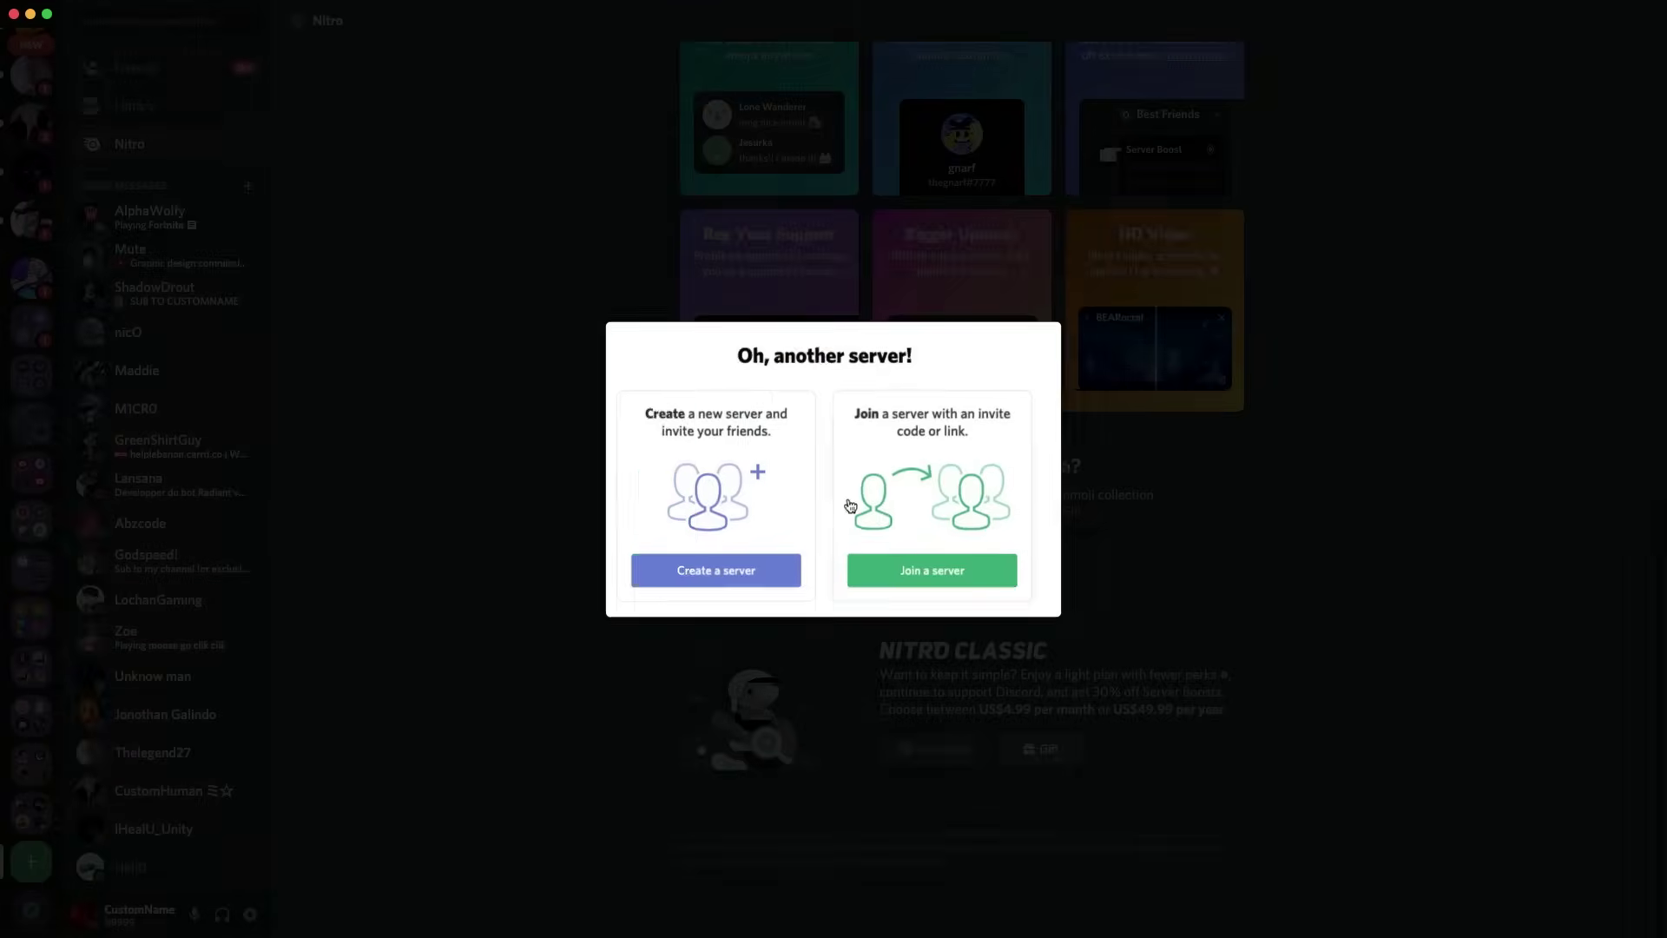
{"action": "left_click", "coordinate": [934, 569]}
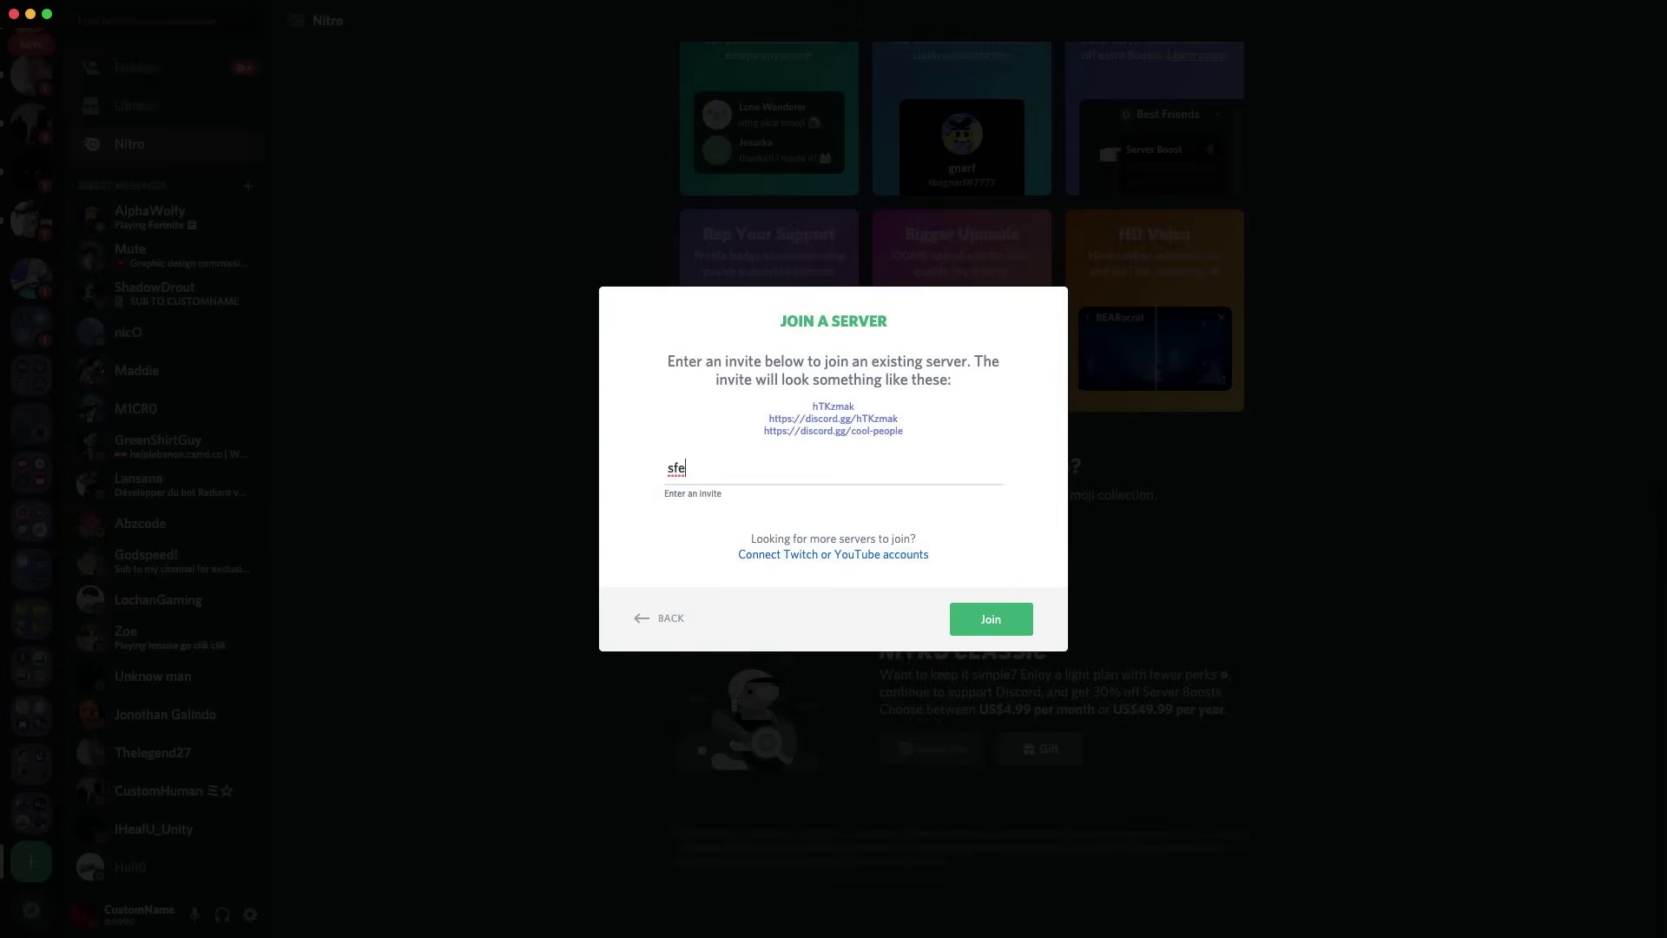
{"action": "key", "text": "Return"}
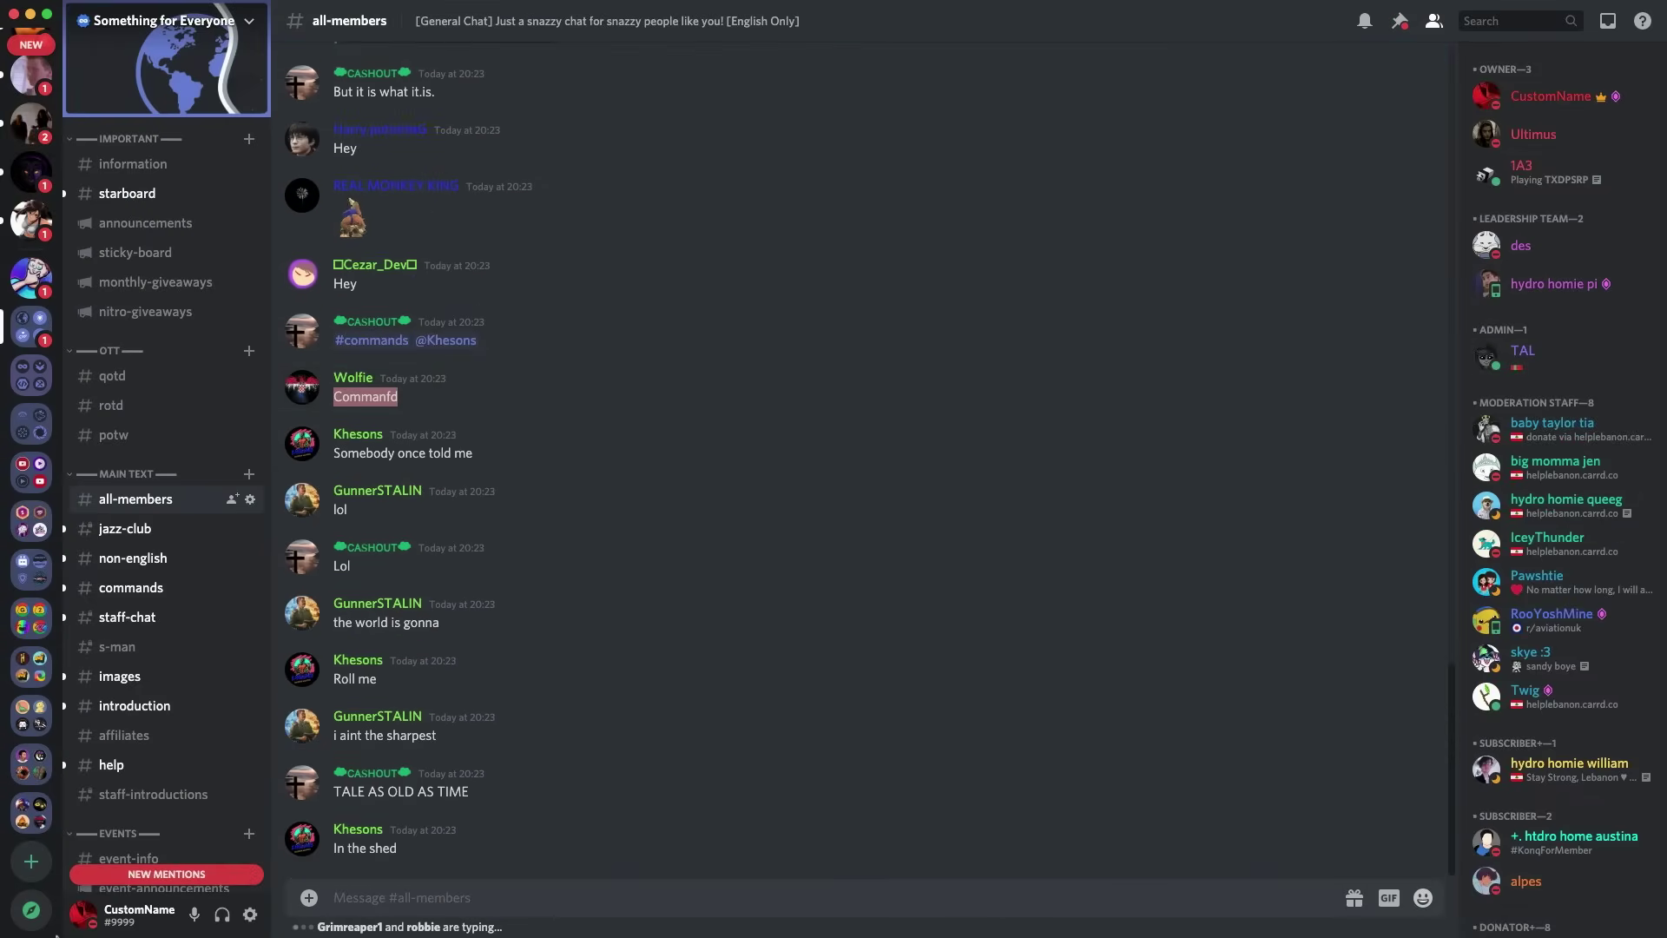
Step: Browse the popular and game communities on the Discover home page
{"action": "left_click", "coordinate": [31, 910]}
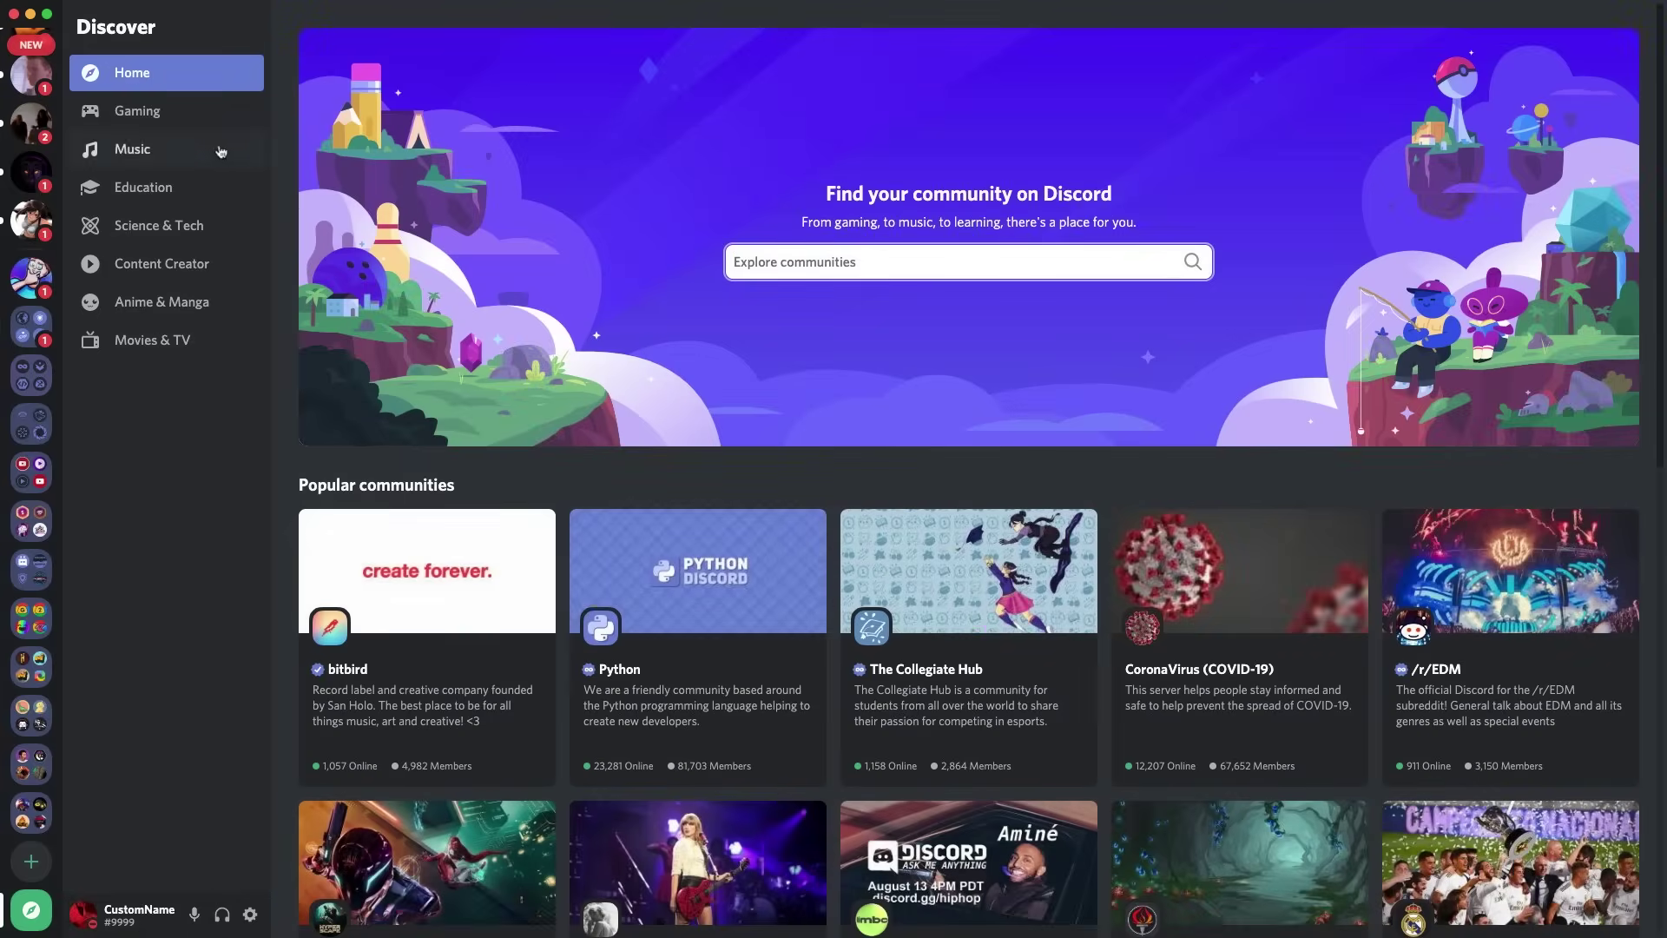
{"action": "scroll", "coordinate": [1004, 353], "scroll_direction": "down", "scroll_amount": 10}
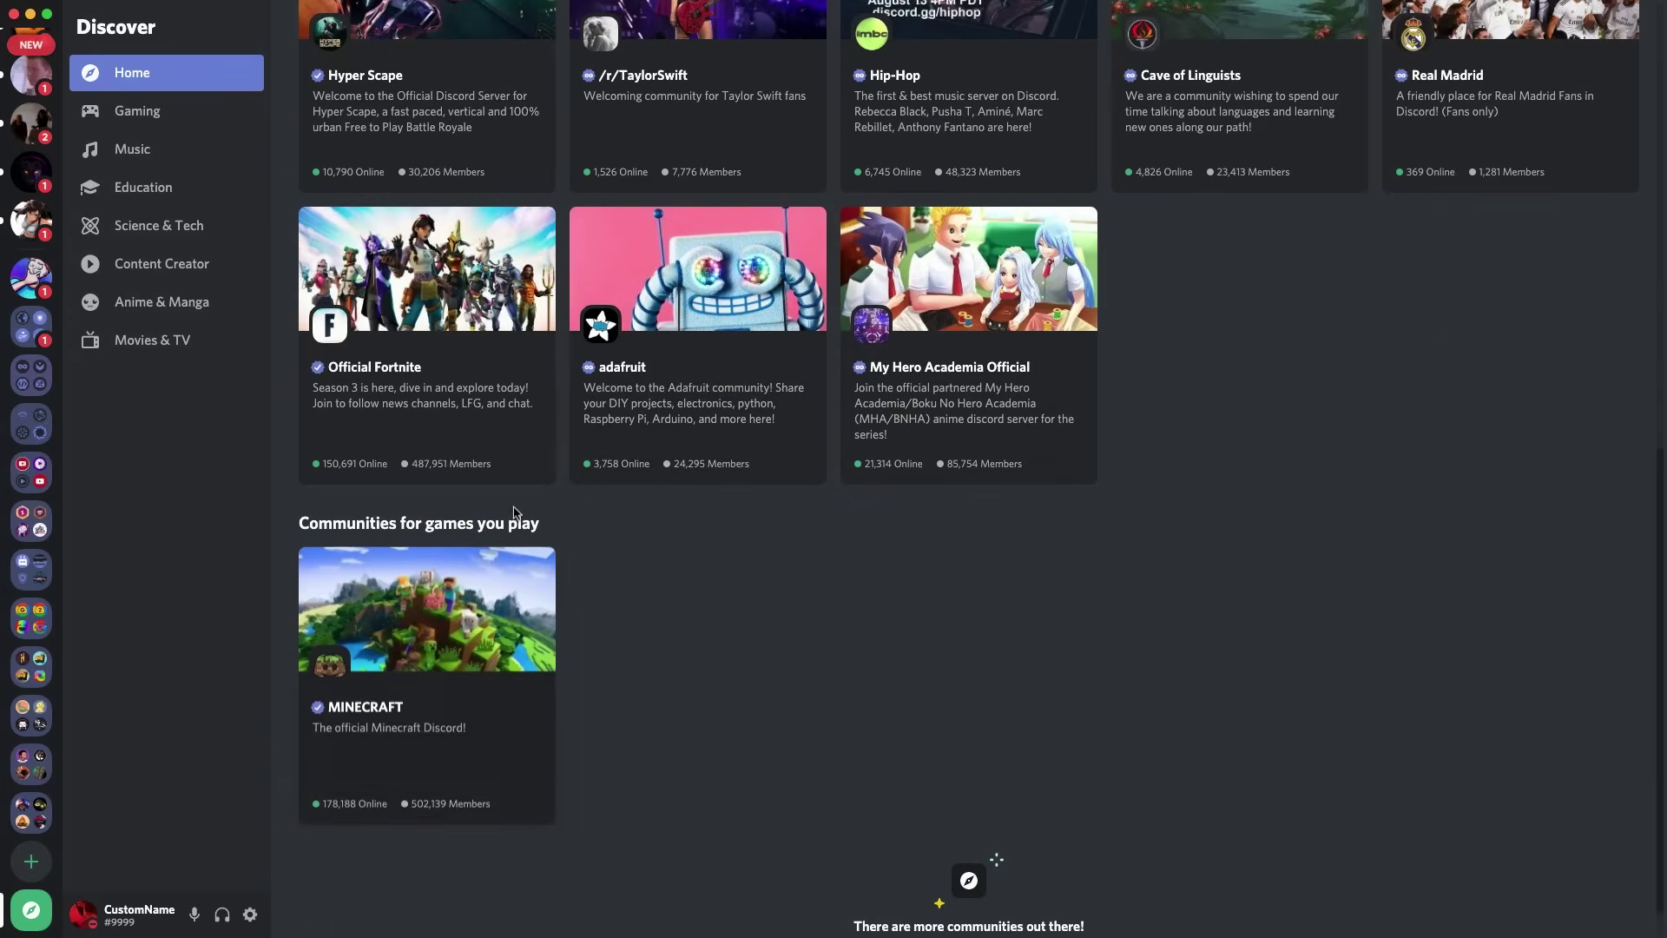
{"action": "scroll", "coordinate": [982, 547], "scroll_direction": "up", "scroll_amount": 10}
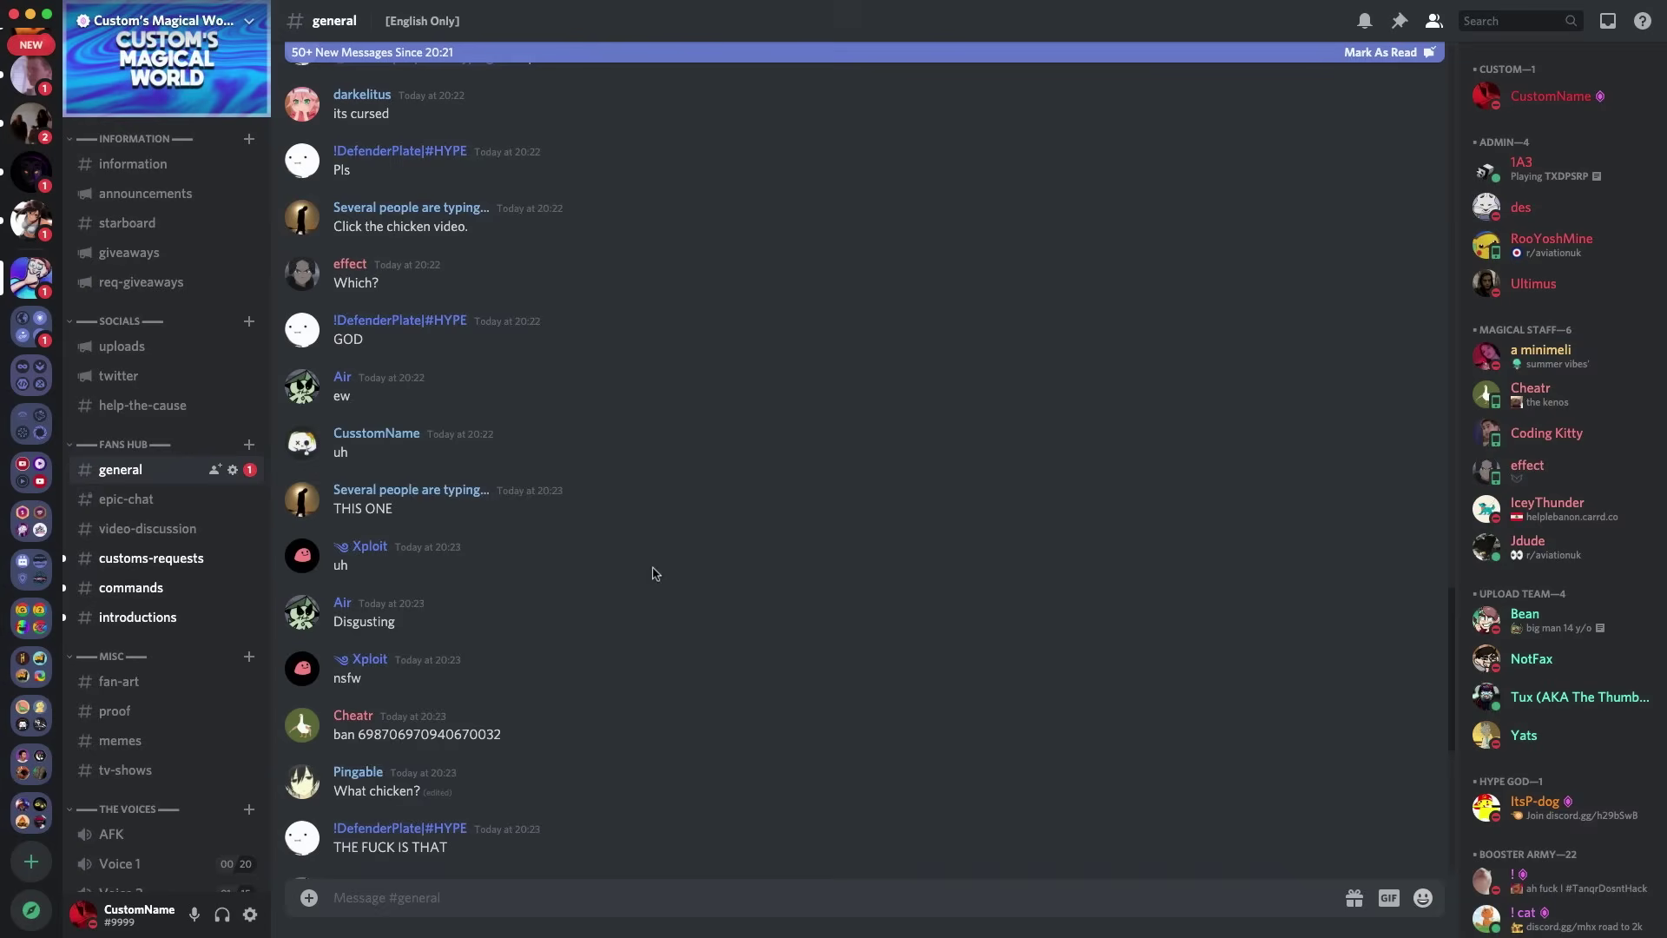
Step: Open the server settings of Custom's Magical World and look over its Roles and Overview pages
{"action": "key", "text": "alt+Left"}
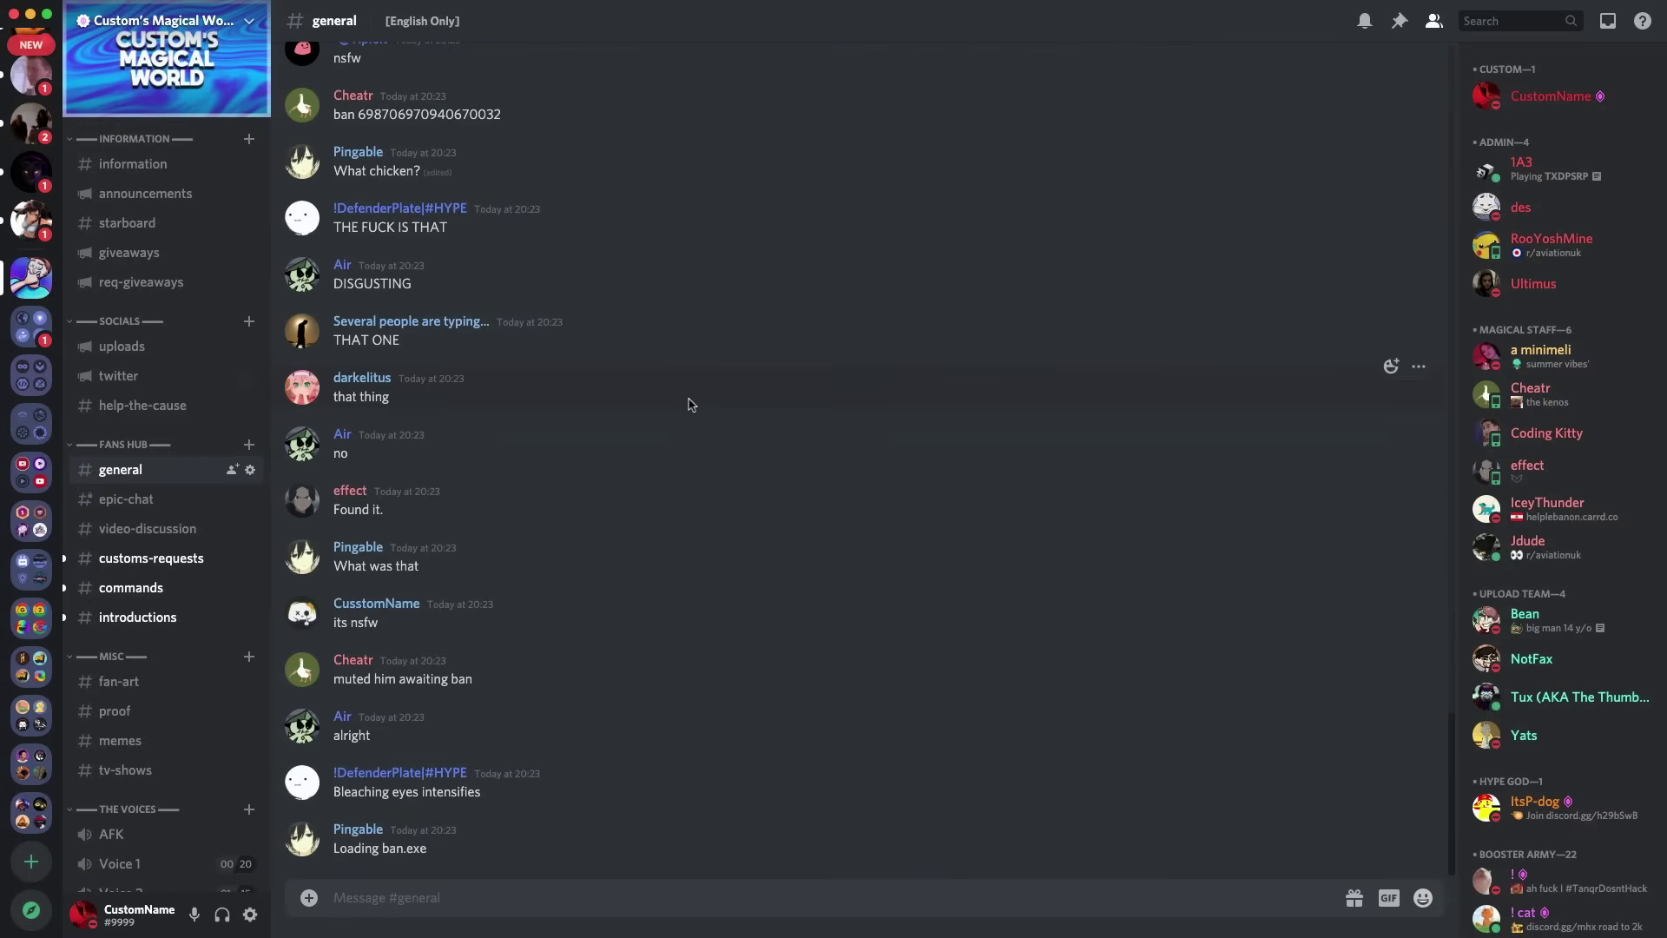
{"action": "left_click", "coordinate": [228, 28]}
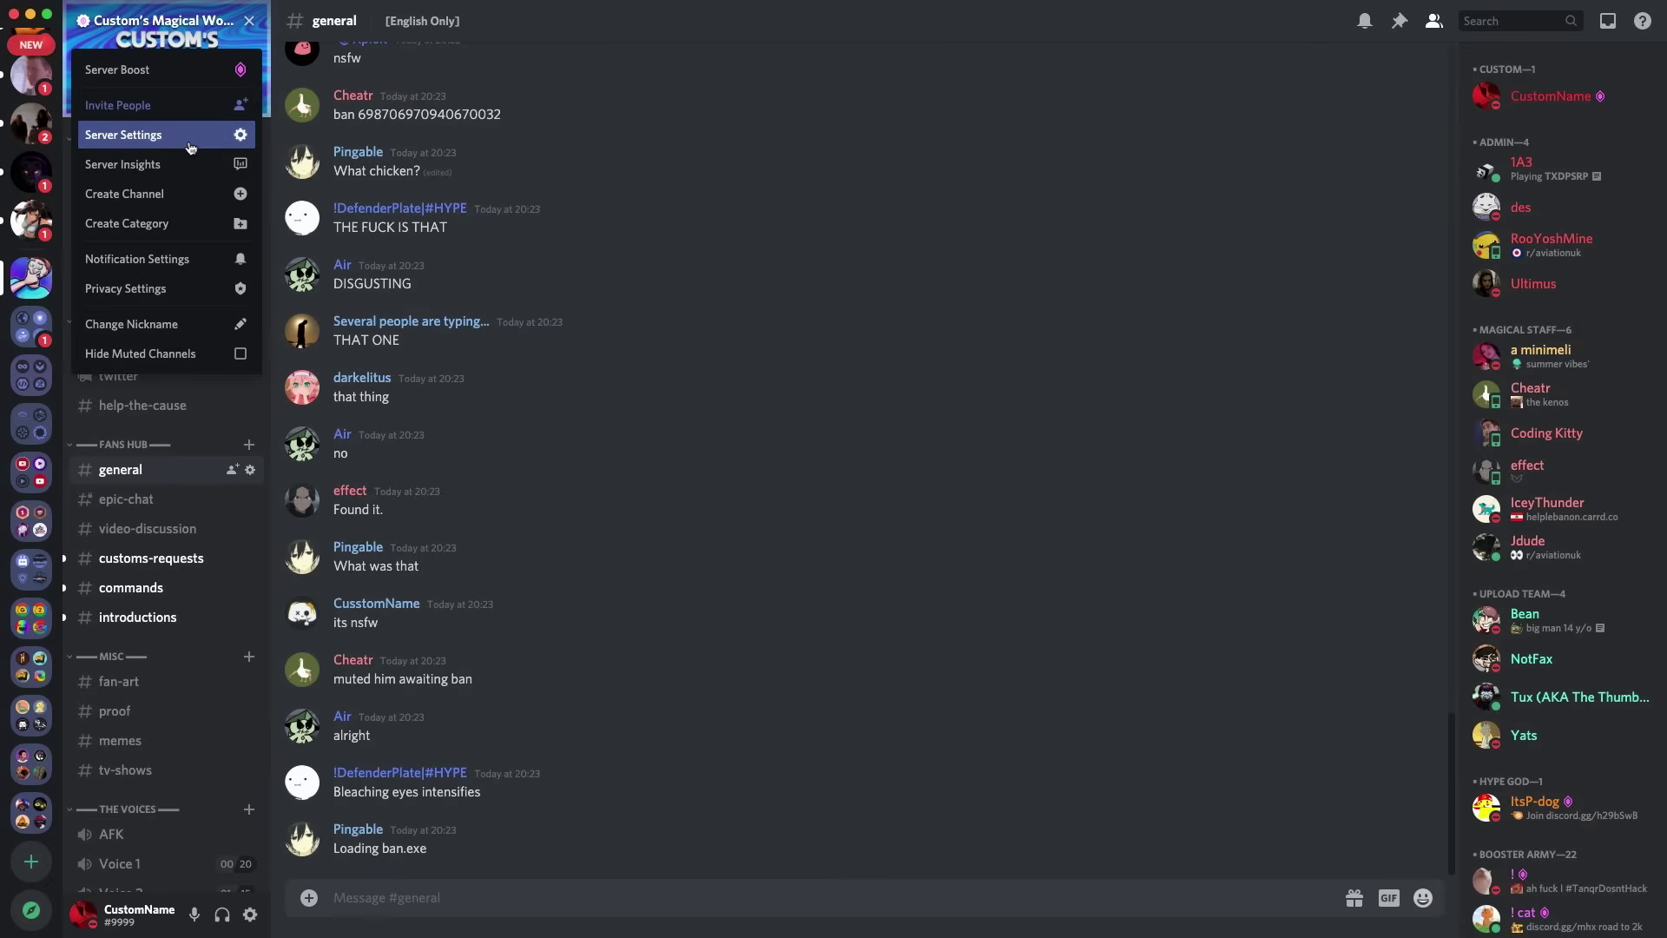
{"action": "left_click", "coordinate": [190, 147]}
{"action": "left_click", "coordinate": [427, 114]}
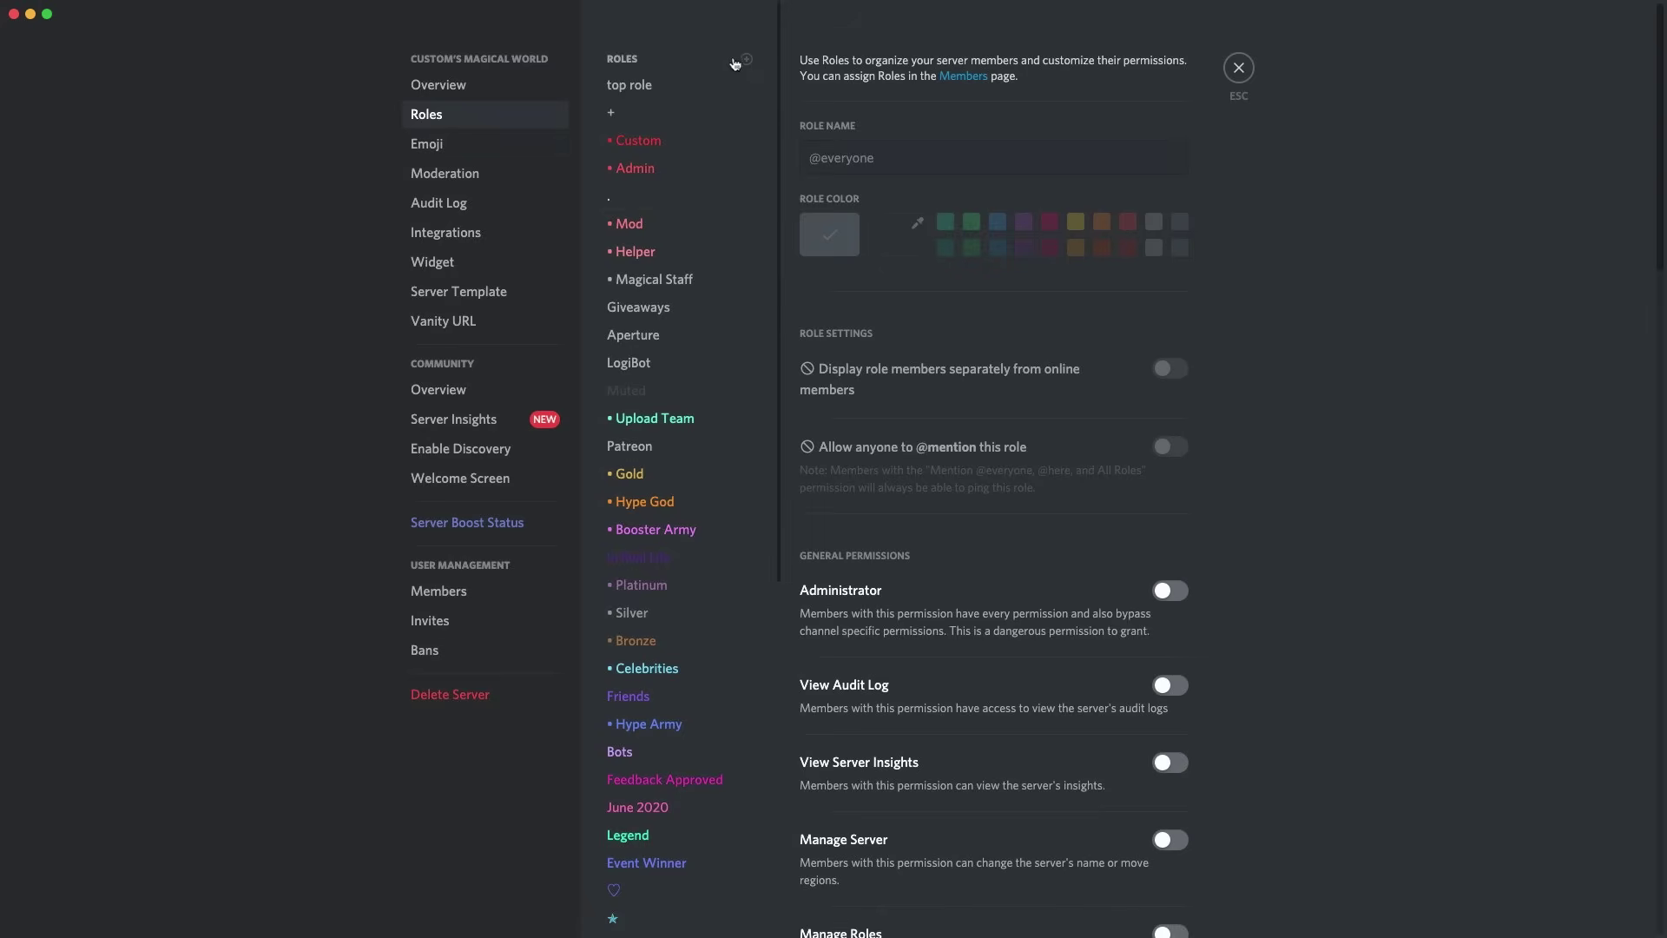
{"action": "left_click", "coordinate": [439, 84]}
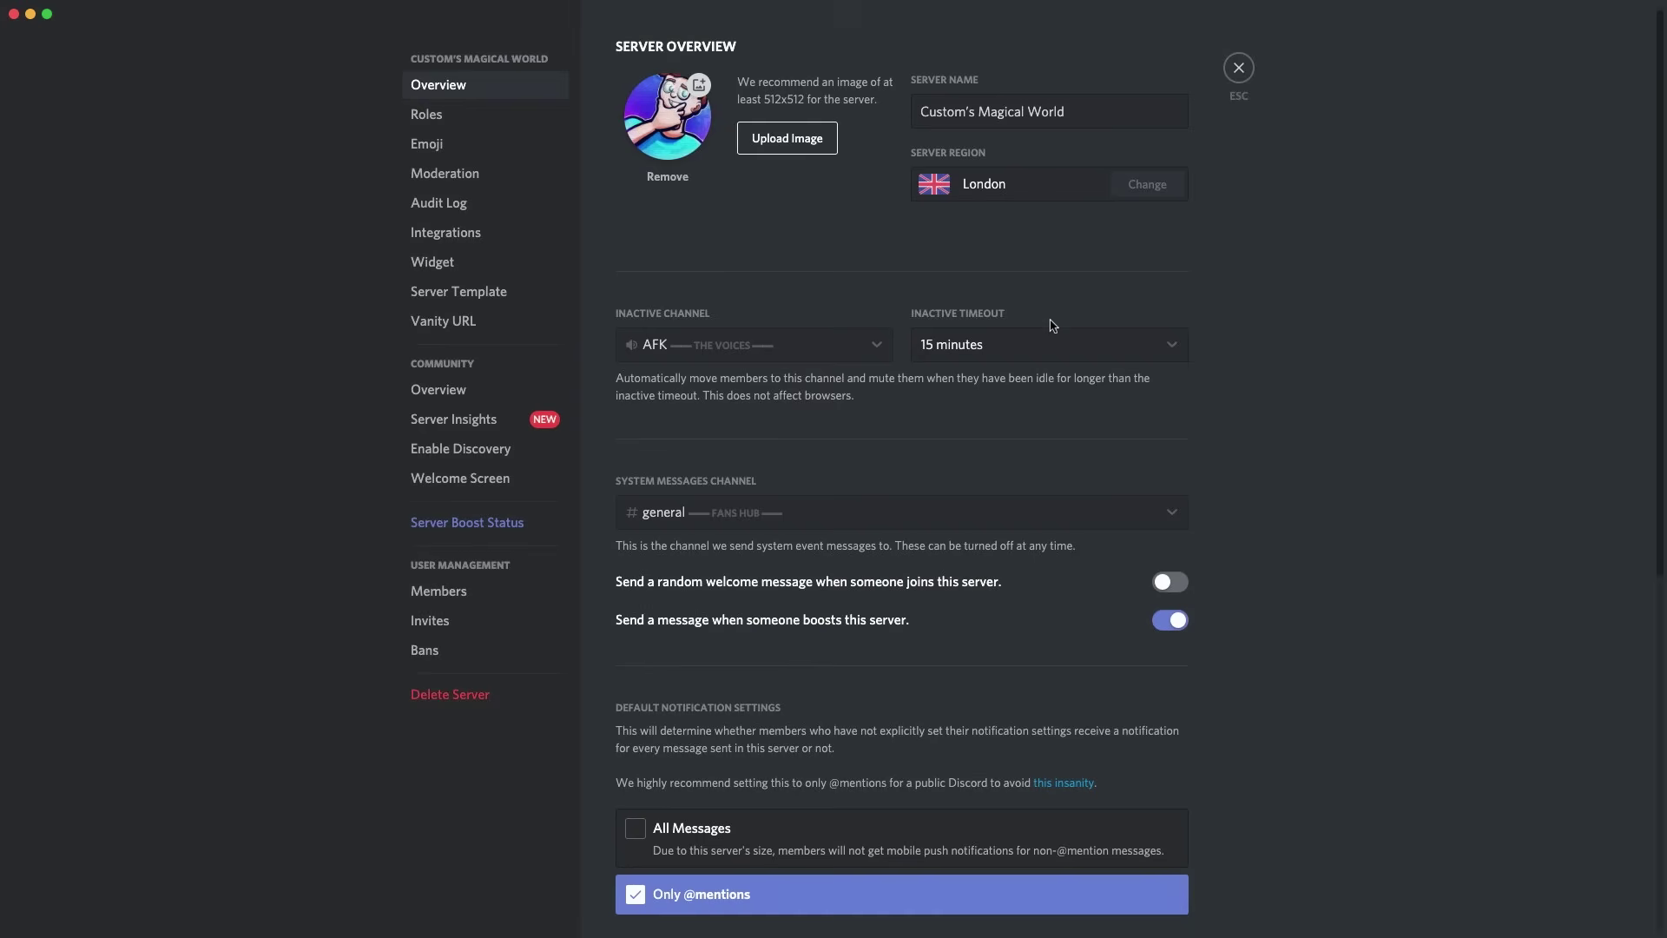
{"action": "scroll", "coordinate": [781, 353], "scroll_direction": "down", "scroll_amount": 1}
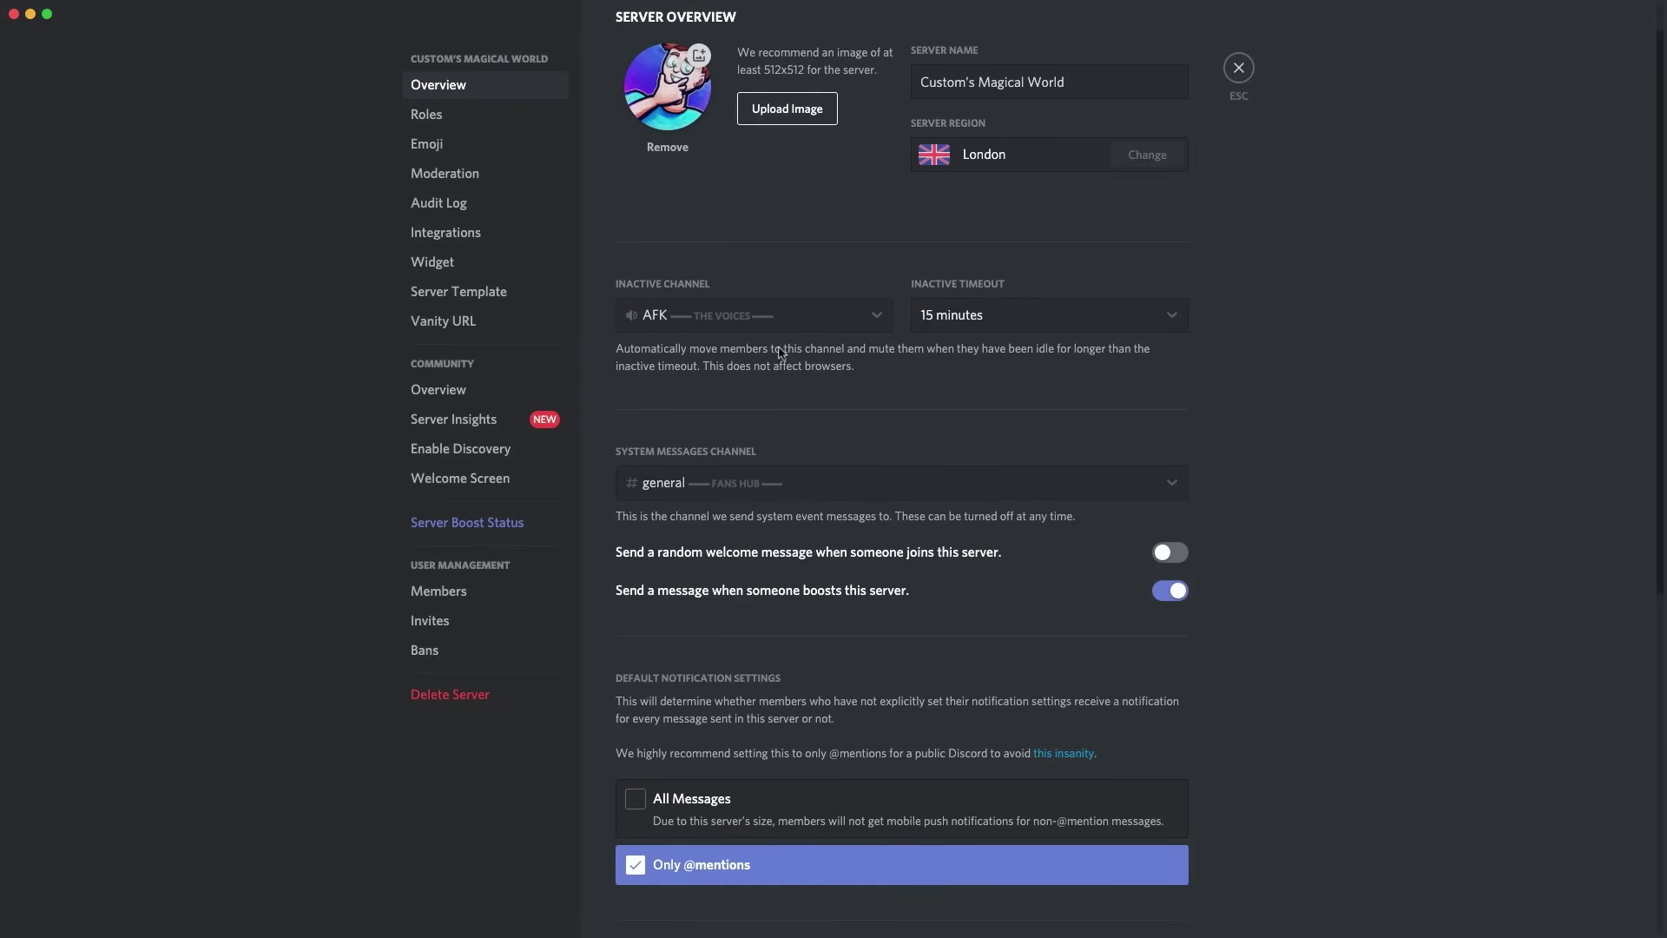
{"action": "scroll", "coordinate": [654, 367], "scroll_direction": "down", "scroll_amount": 3}
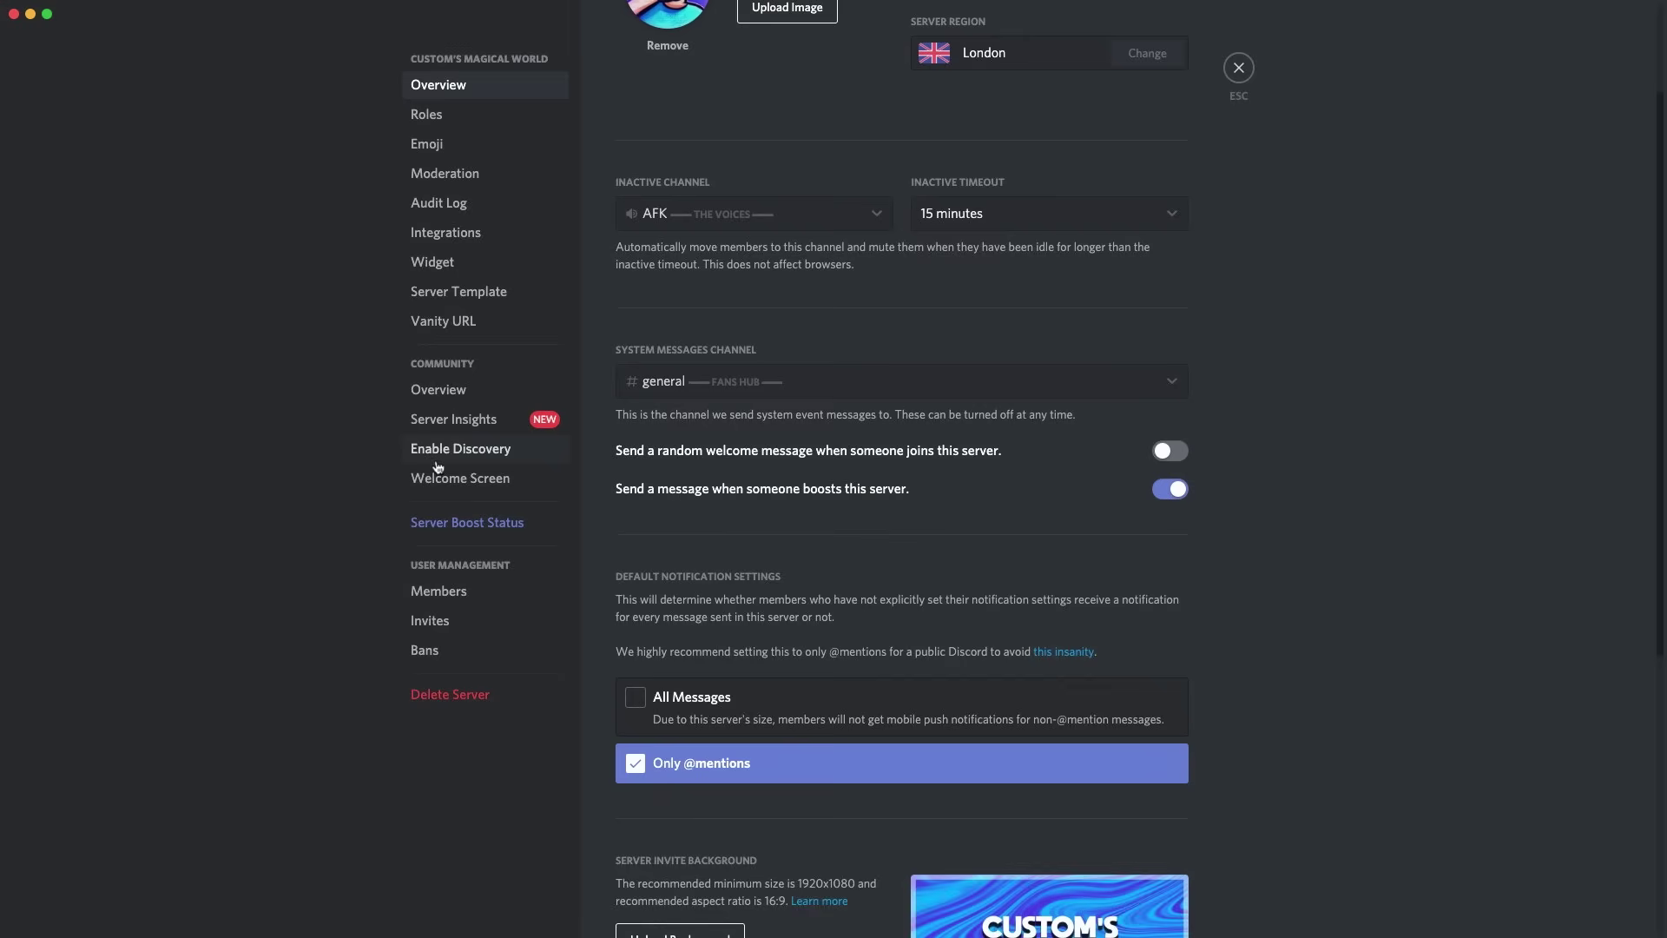
Step: Review the Level 1 to Level 3 perks on the Server Boost Status page
{"action": "left_click", "coordinate": [467, 522]}
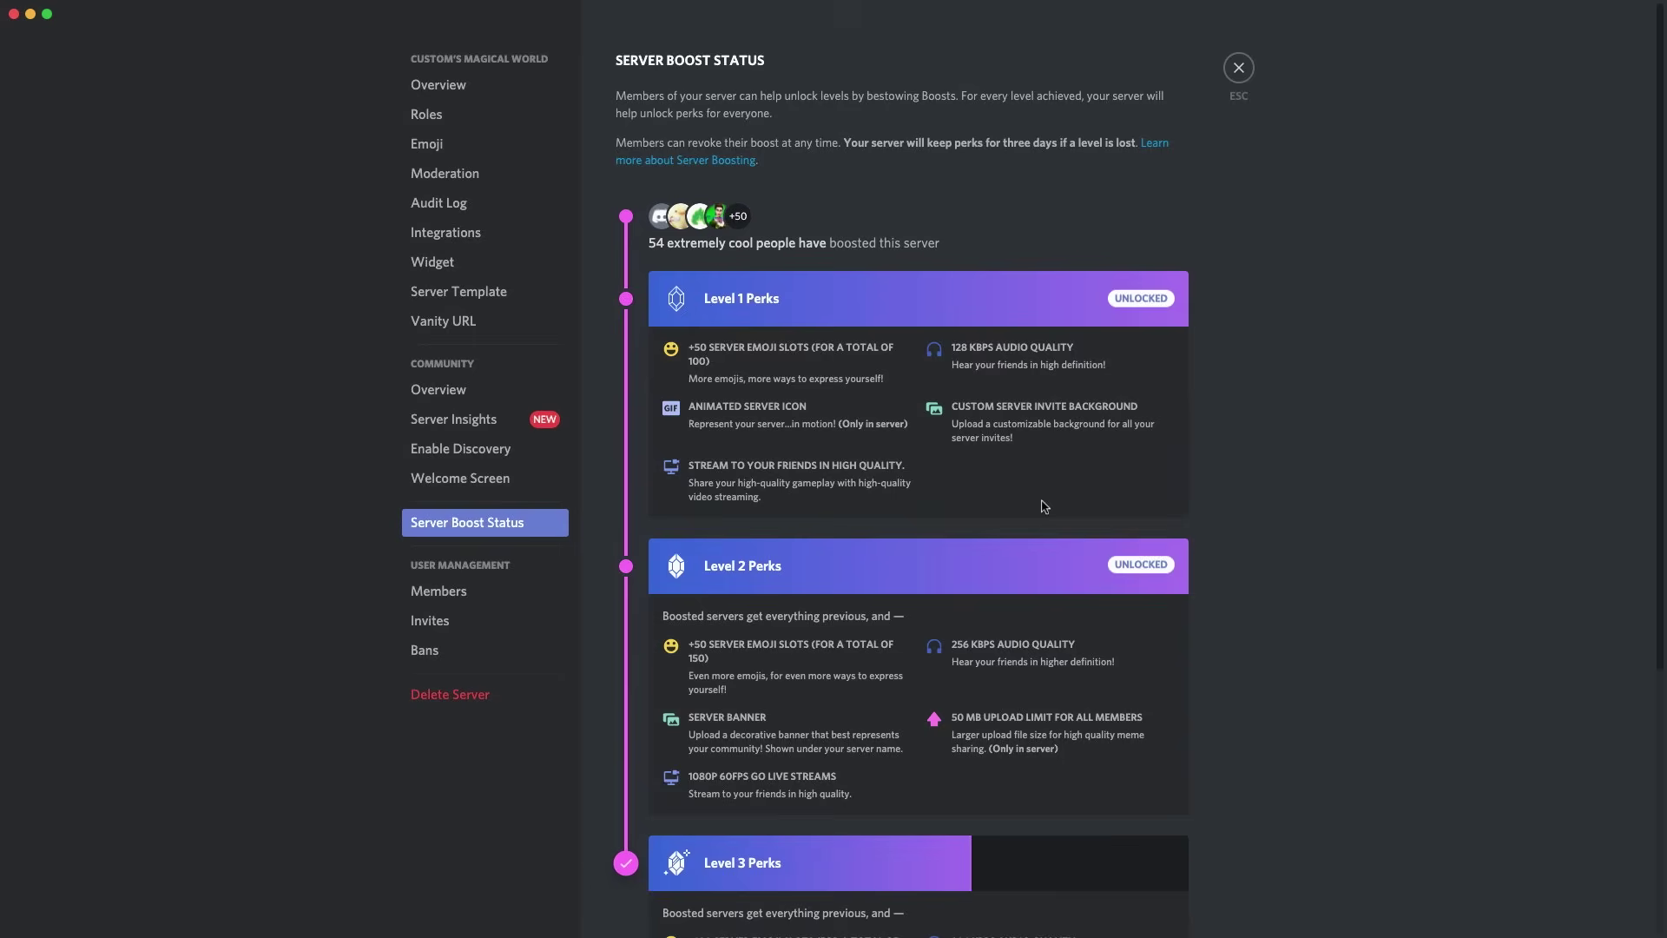
{"action": "scroll", "coordinate": [1055, 495], "scroll_direction": "down", "scroll_amount": 4}
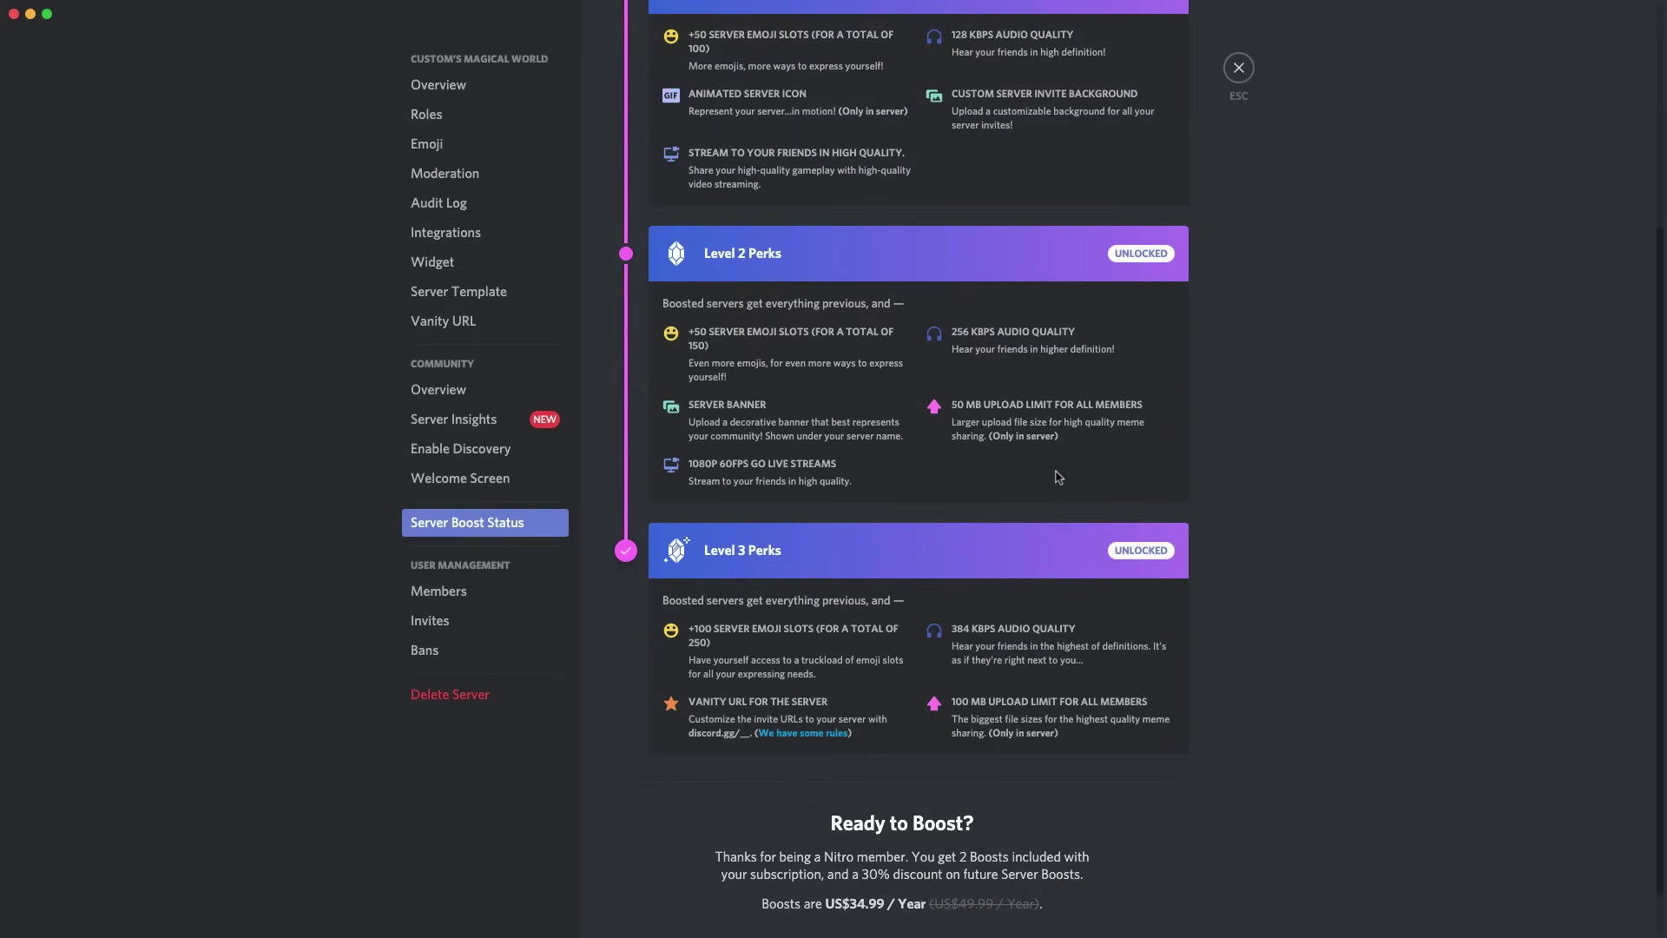
{"action": "scroll", "coordinate": [1059, 477], "scroll_direction": "down", "scroll_amount": 1}
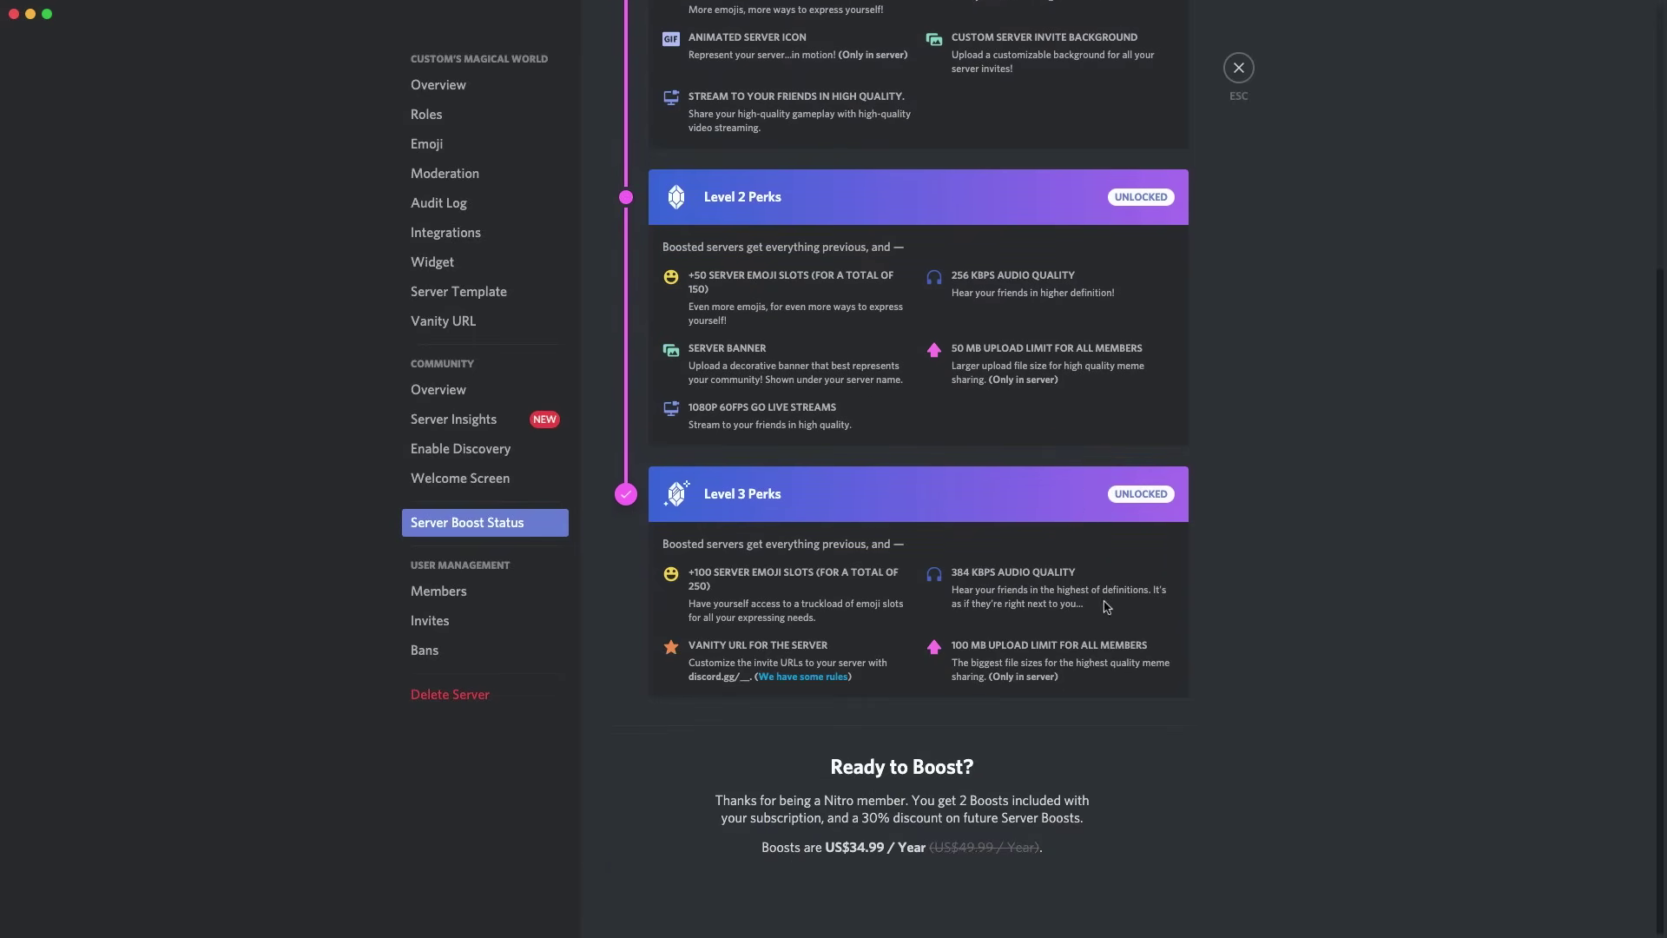
{"action": "scroll", "coordinate": [1077, 583], "scroll_direction": "up", "scroll_amount": 3}
Step: Look through the server's members list and filter it by the Custom role
{"action": "left_click", "coordinate": [439, 590]}
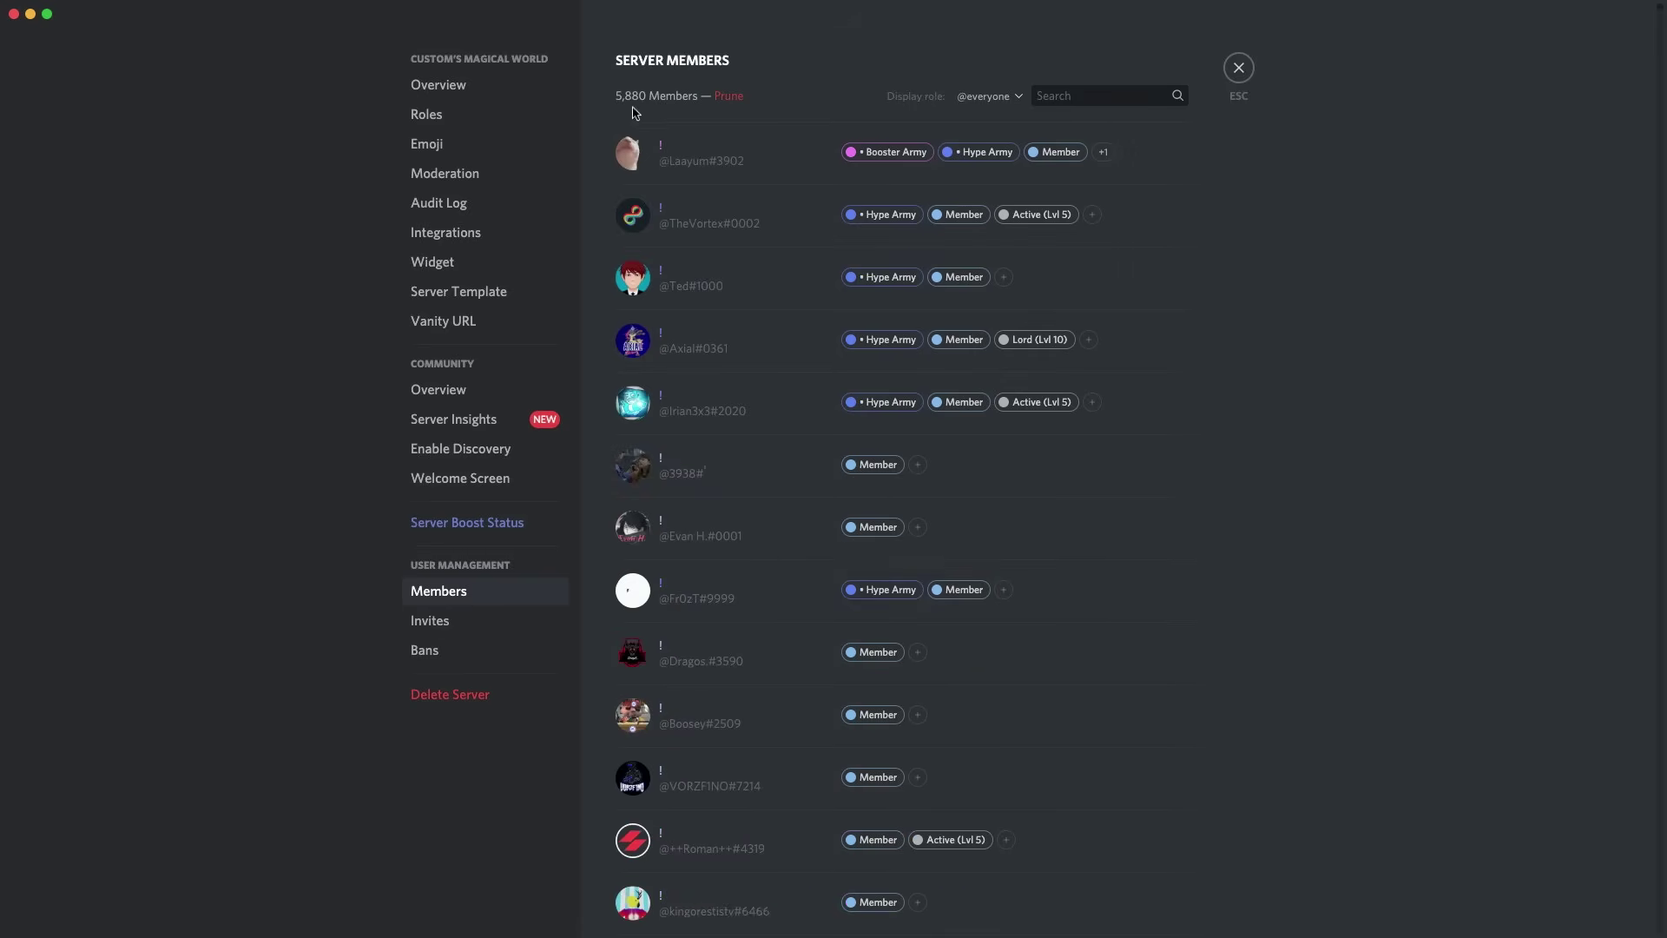
{"action": "scroll", "coordinate": [720, 200], "scroll_direction": "down", "scroll_amount": 10}
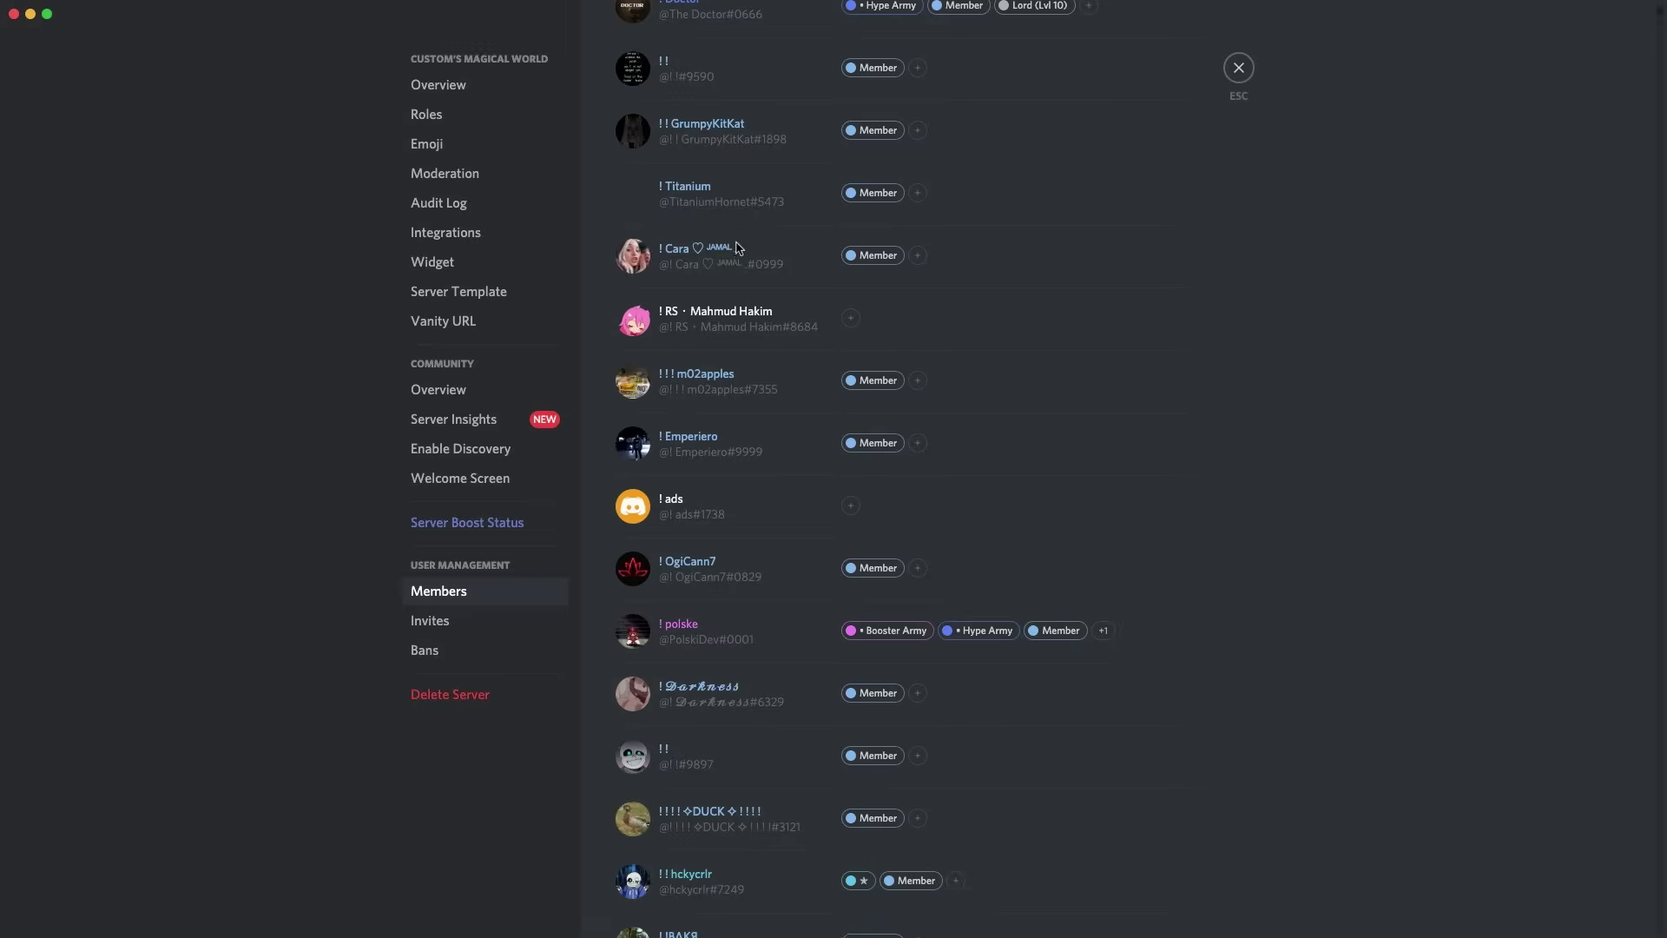
{"action": "scroll", "coordinate": [739, 249], "scroll_direction": "up", "scroll_amount": 10}
{"action": "left_click", "coordinate": [1008, 98]}
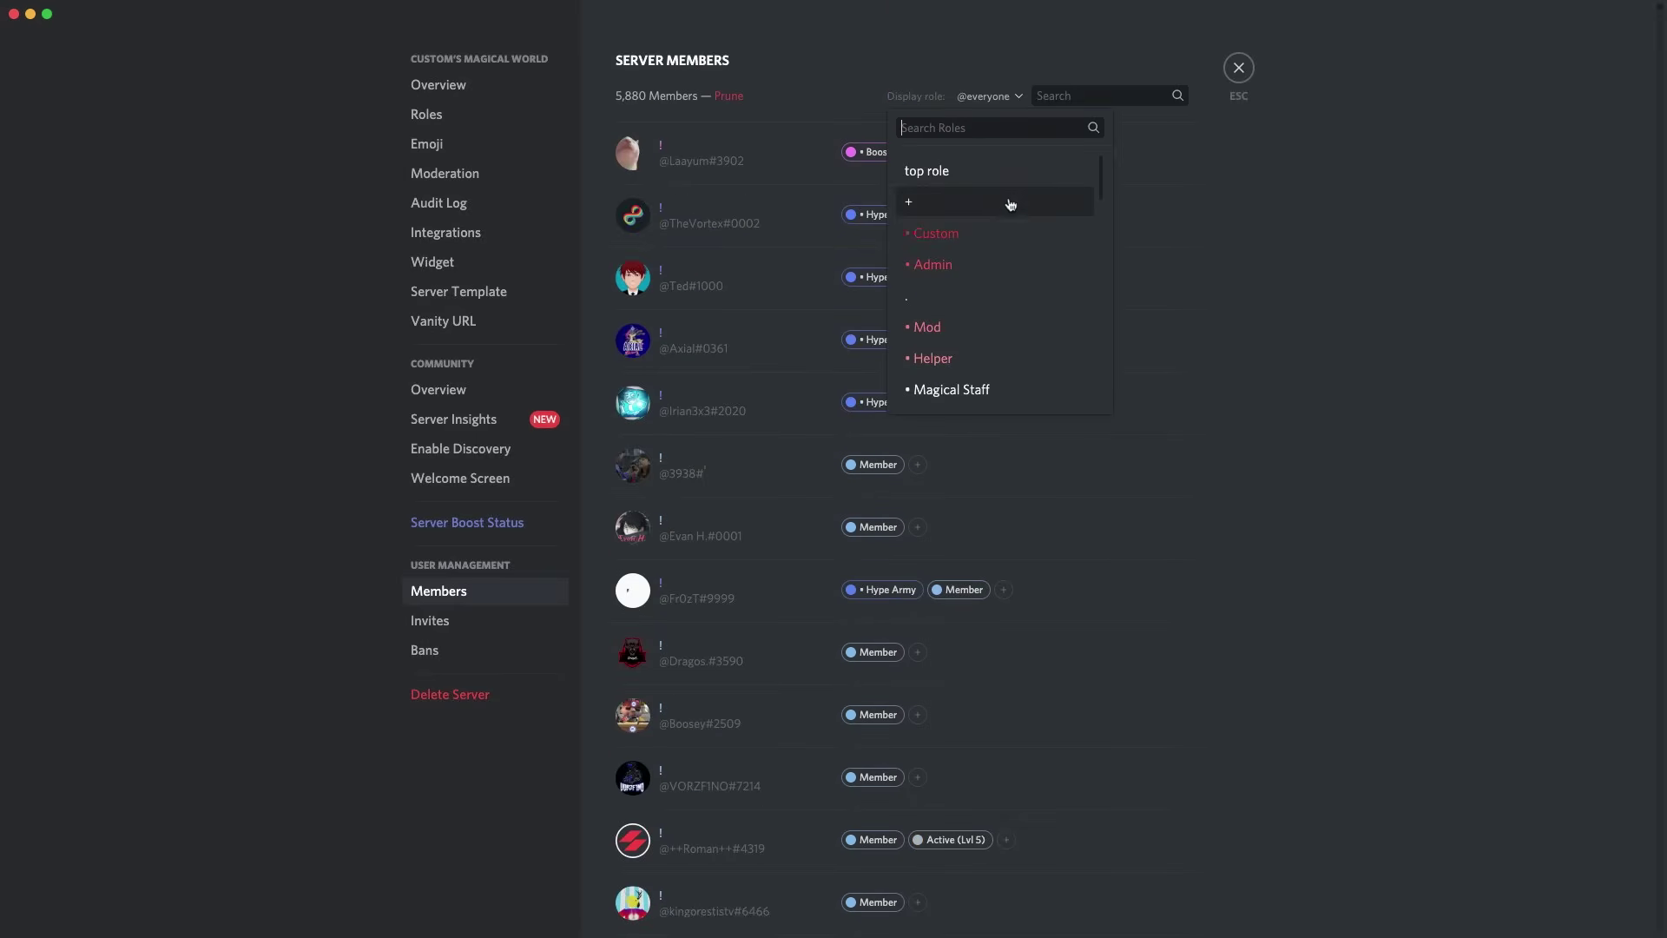
{"action": "left_click", "coordinate": [998, 232]}
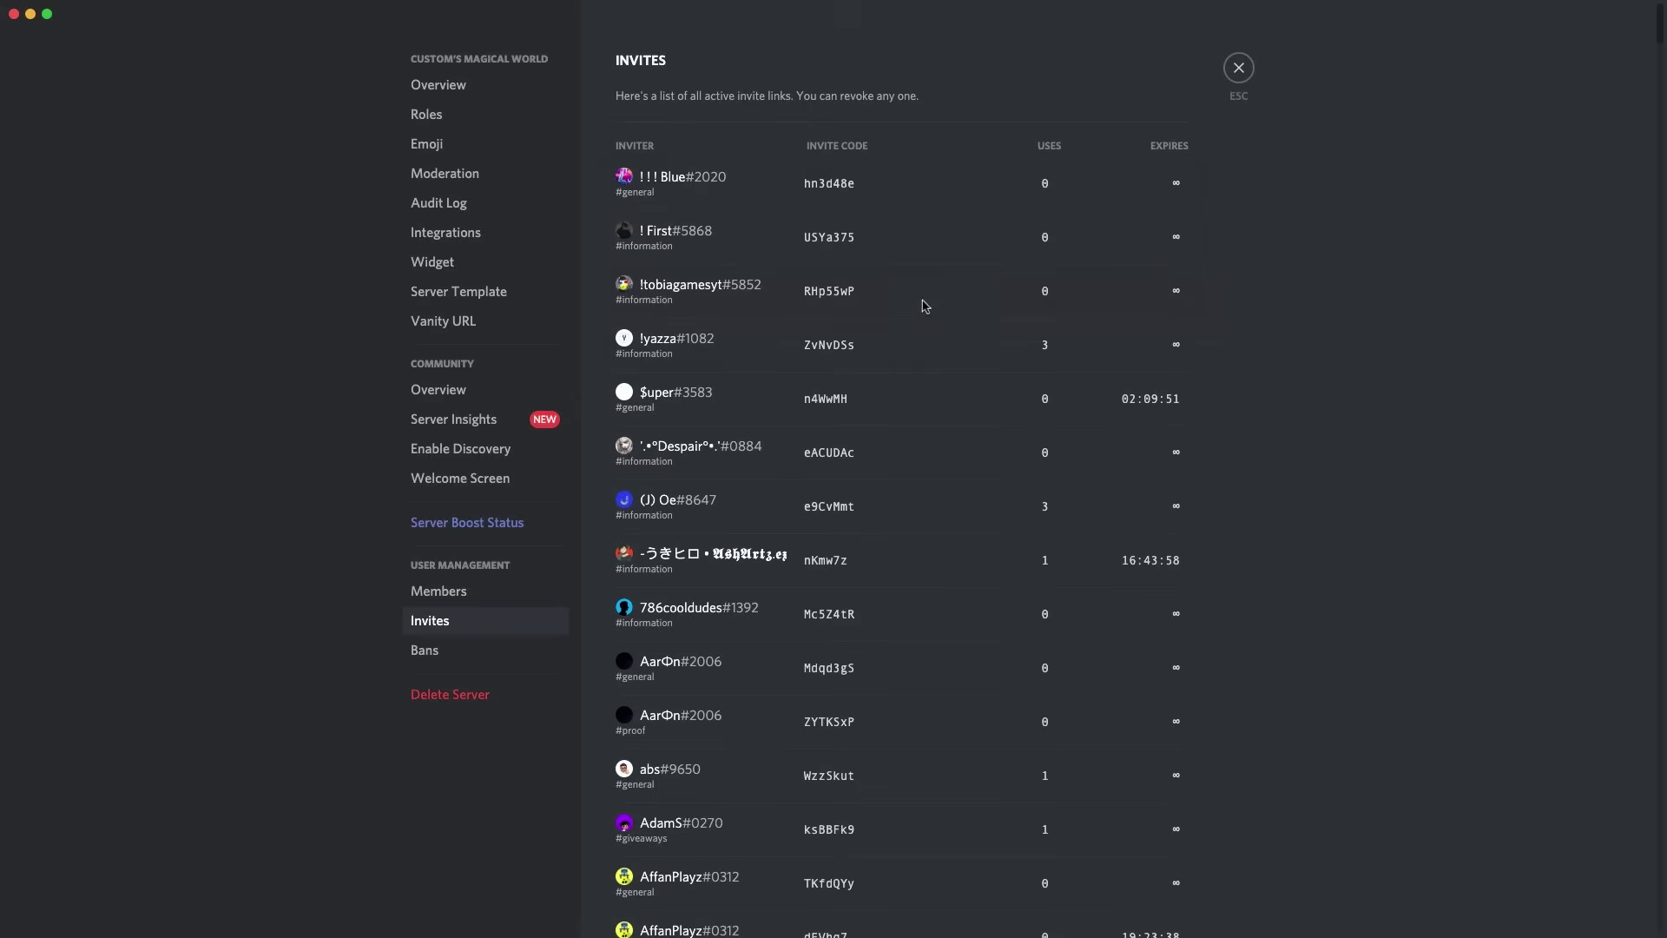
Step: Look through the server's list of active invite links with their uses and expiry times
{"action": "scroll", "coordinate": [923, 304], "scroll_direction": "down", "scroll_amount": 10}
{"action": "scroll", "coordinate": [1027, 304], "scroll_direction": "down", "scroll_amount": 20}
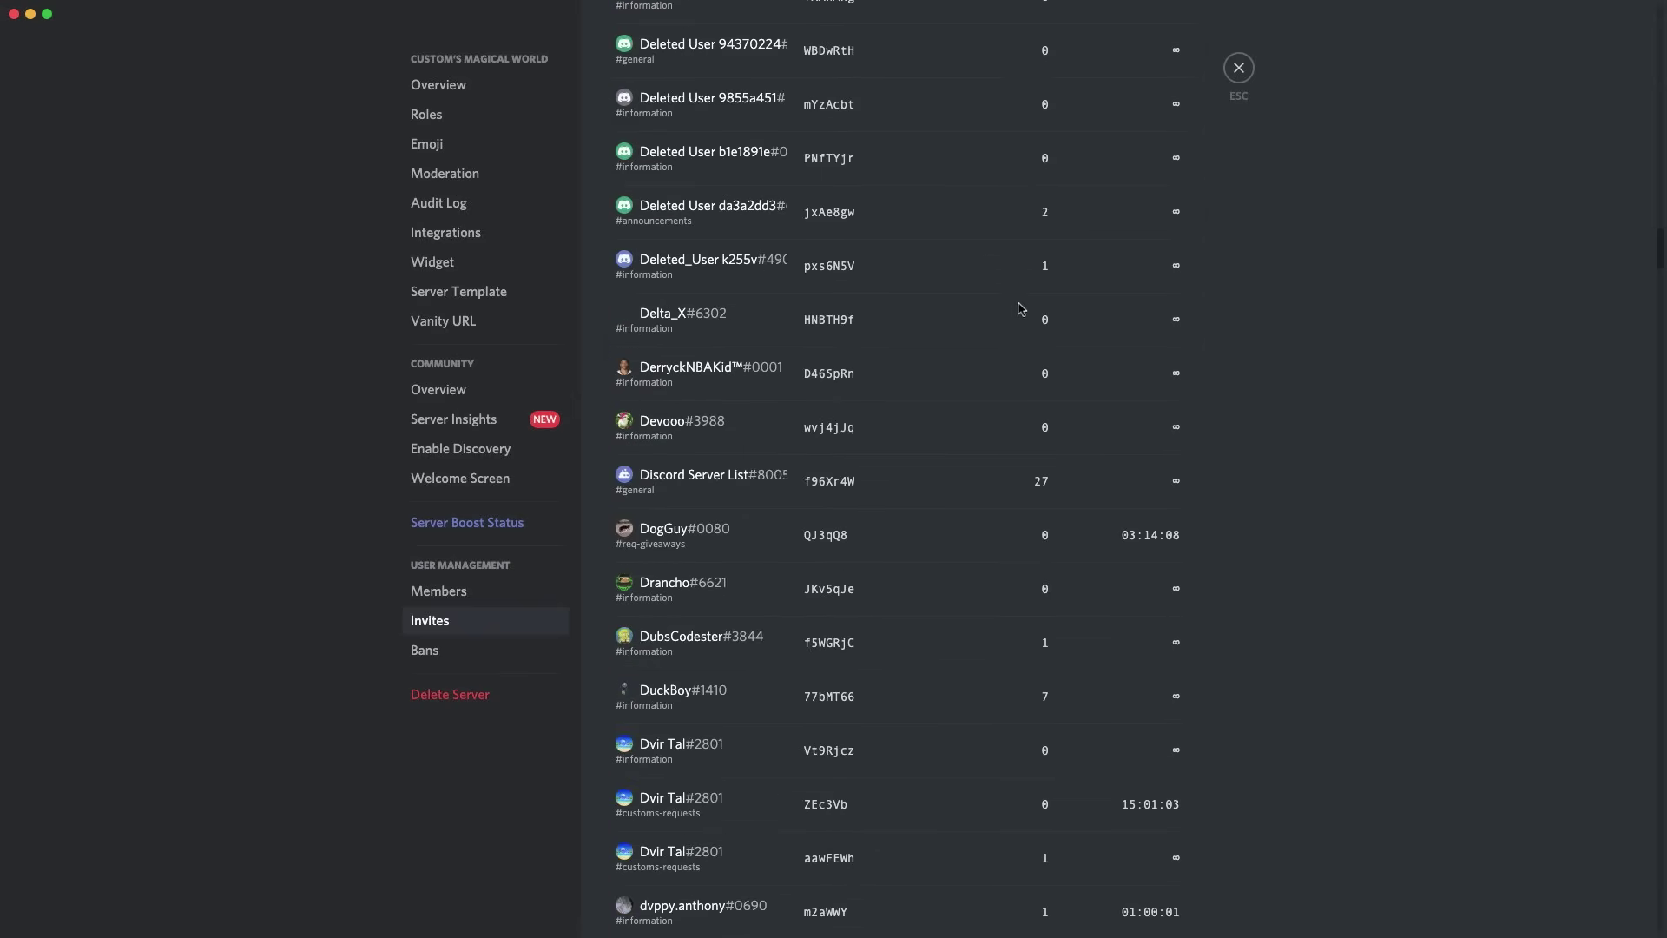
Step: Look through the server's invite links and its list of bans, and leave the server settings
{"action": "scroll", "coordinate": [1027, 305], "scroll_direction": "down", "scroll_amount": 8}
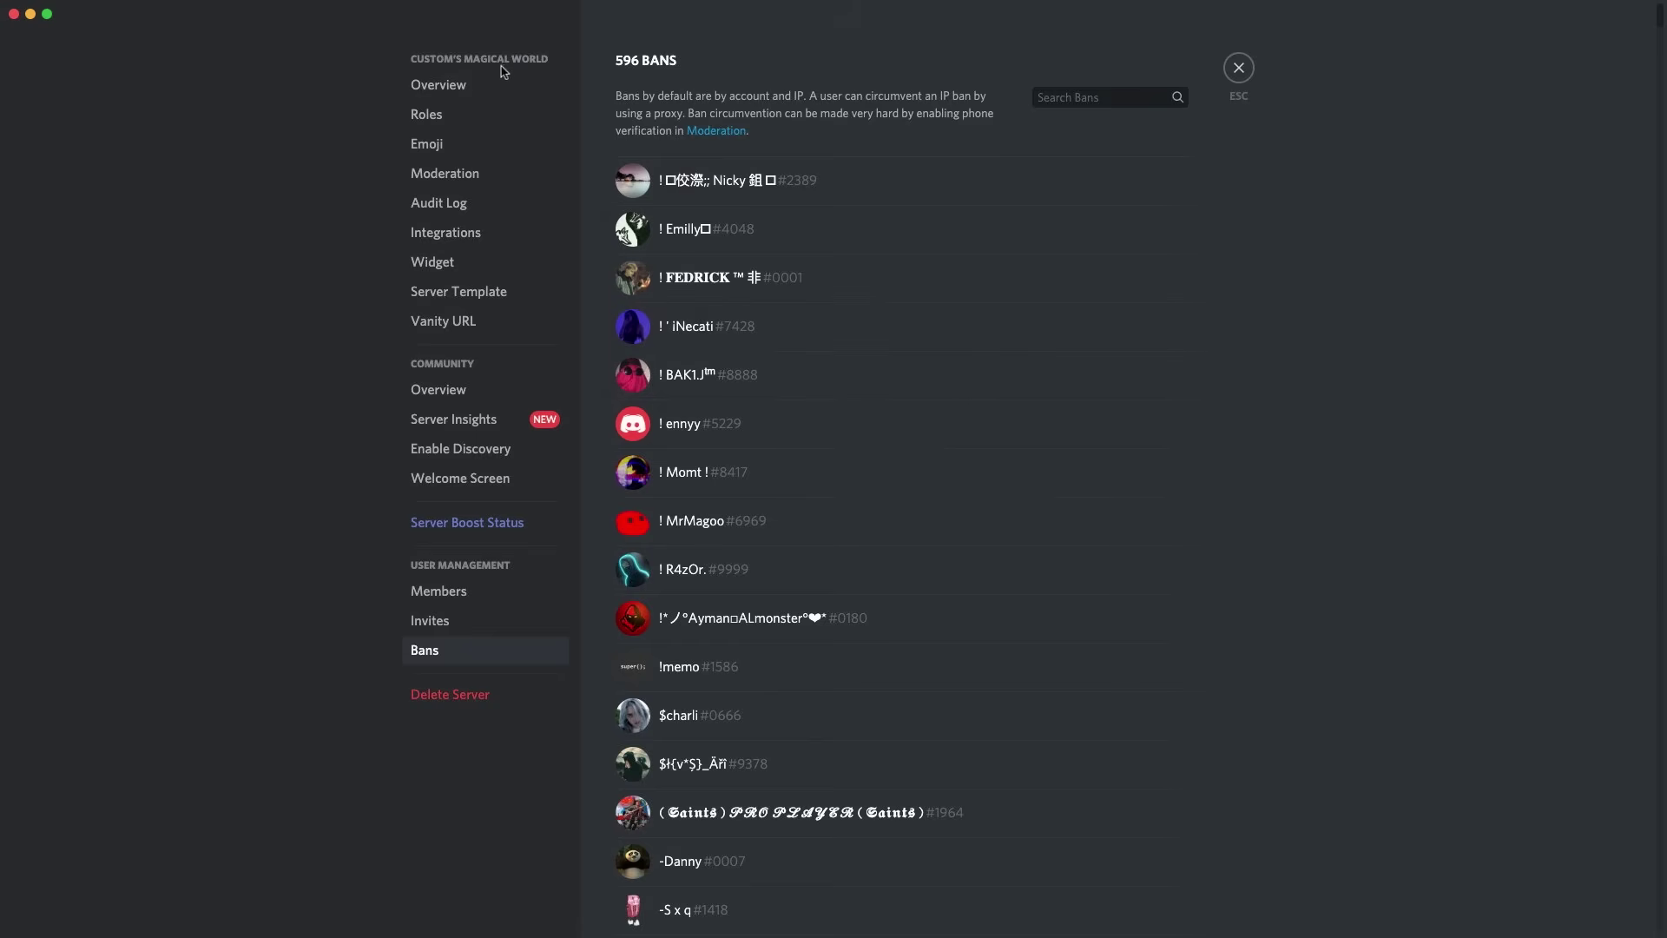
{"action": "key", "text": "Escape"}
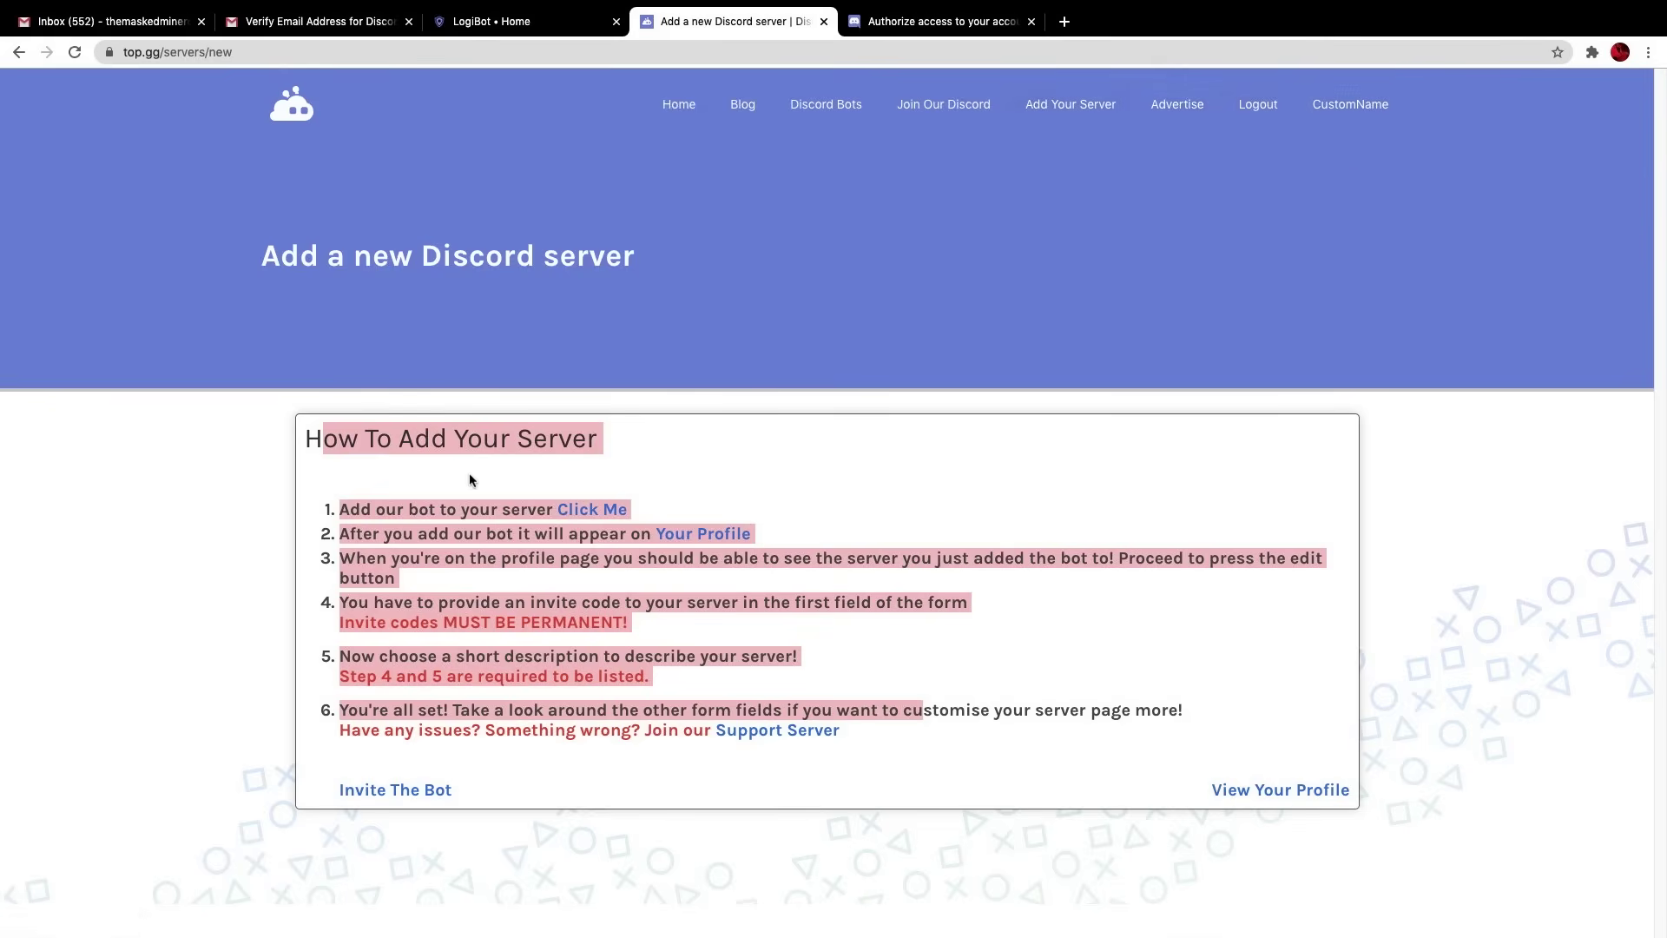
Step: Switch to the browser and read the How To Add Your Server instructions on top.gg
{"action": "left_click_drag", "start_coordinate": [447, 512], "coordinate": [970, 747]}
{"action": "left_click", "coordinate": [1142, 639]}
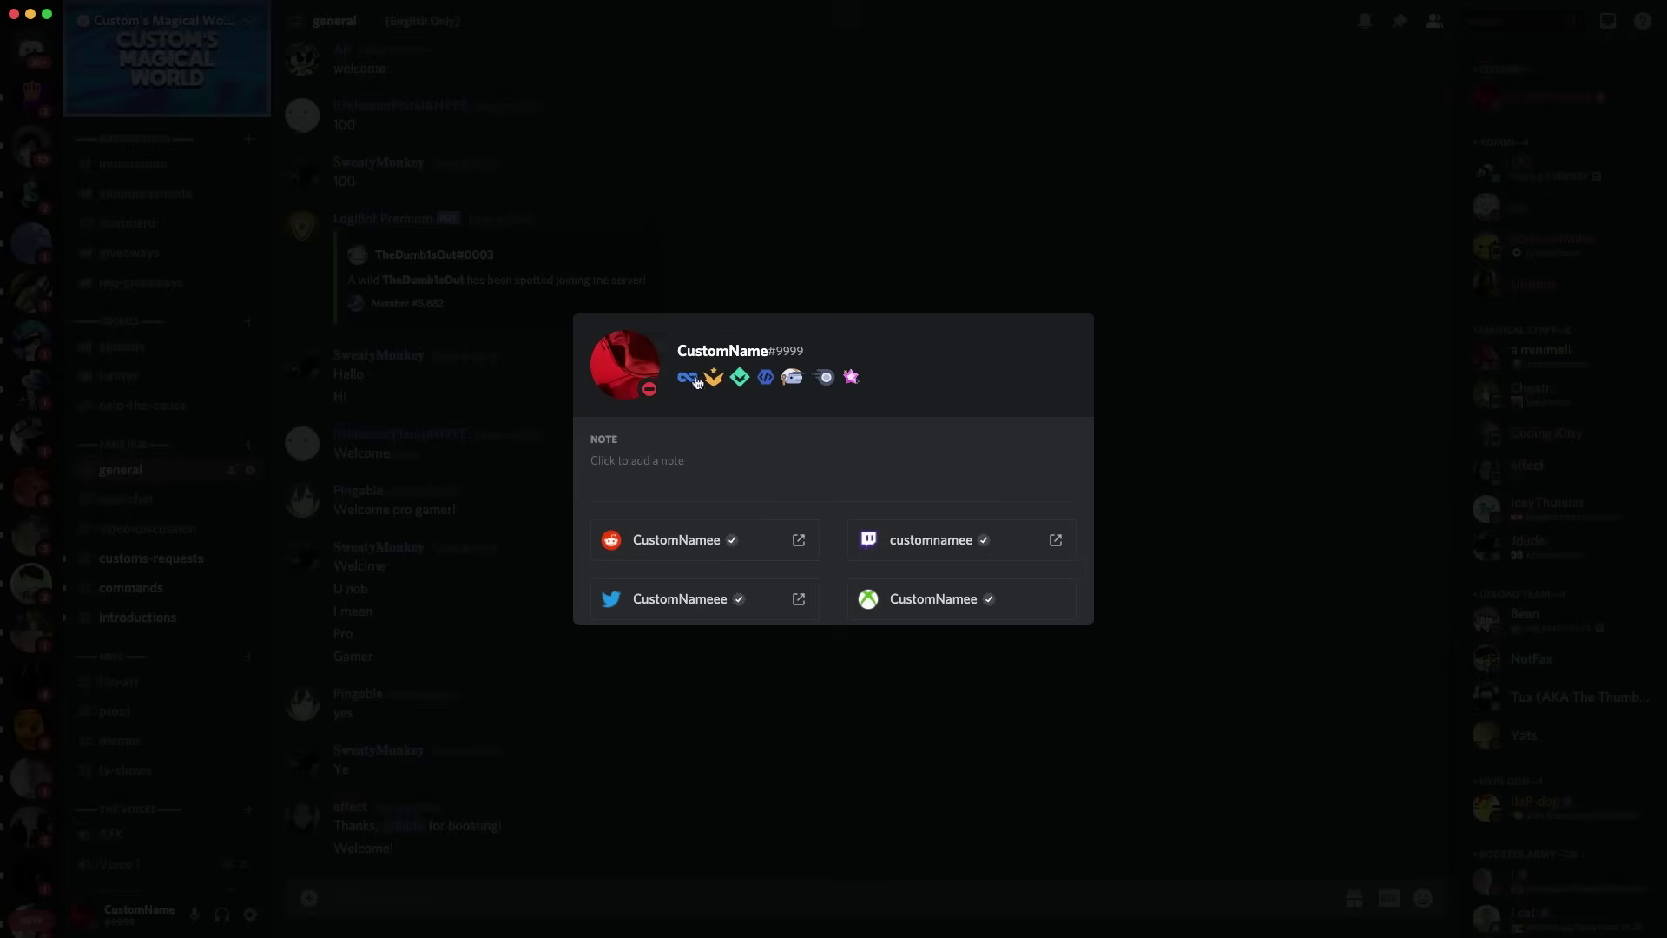
Step: Examine the badges on the account's own profile card in Discord
{"action": "mouse_move", "coordinate": [688, 380]}
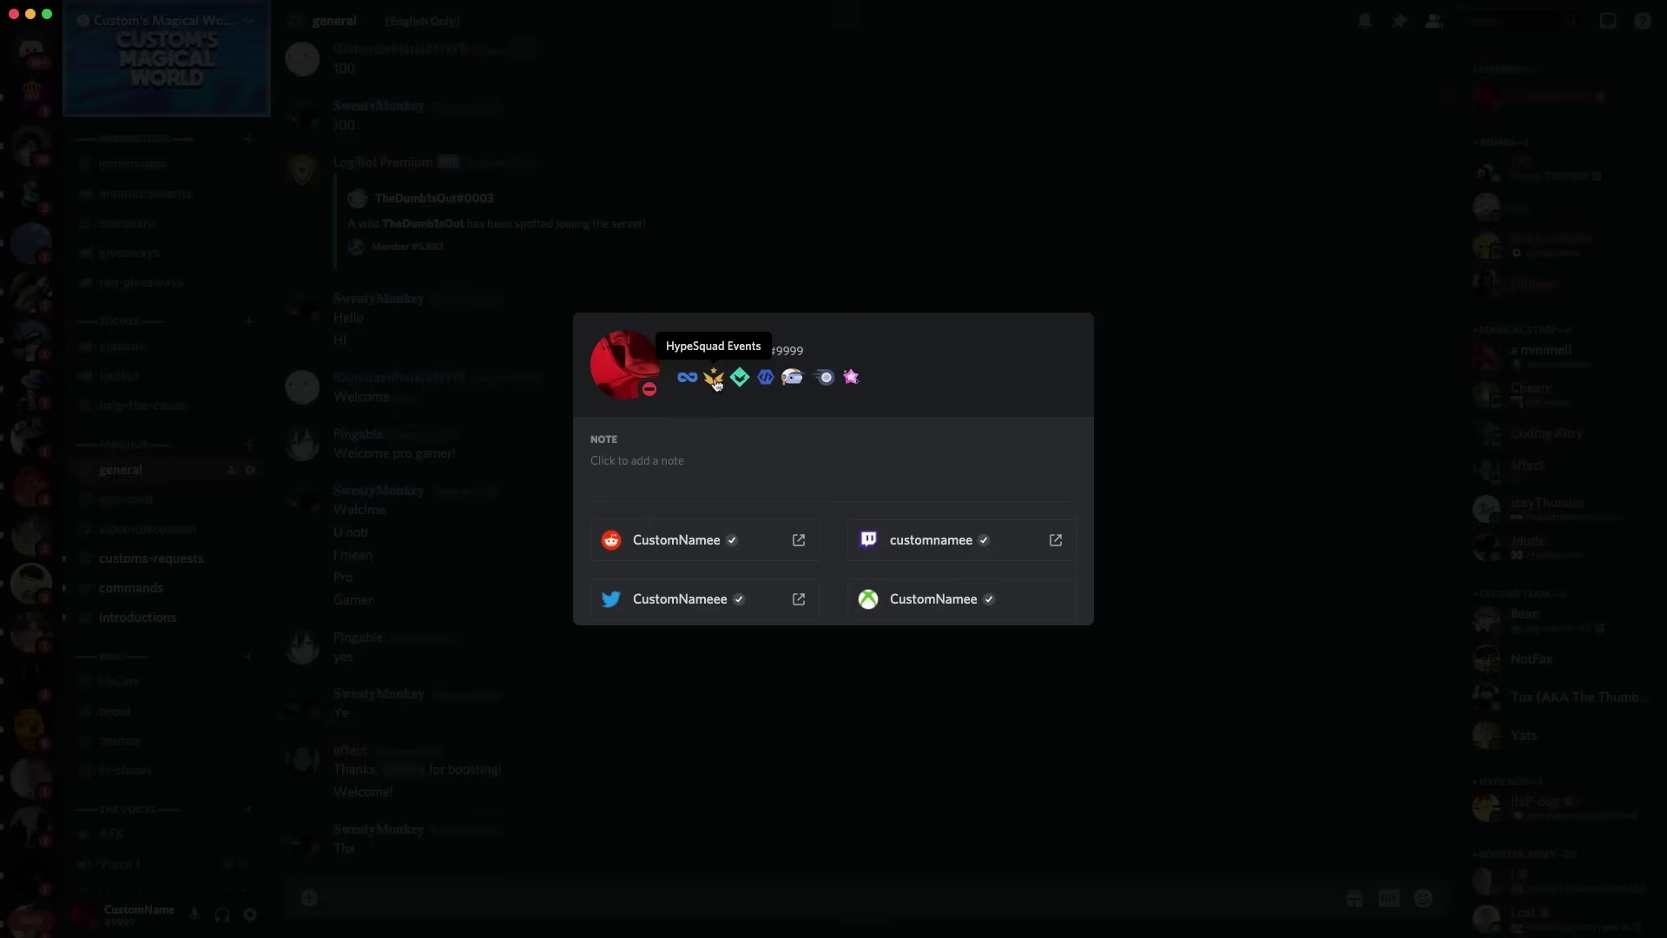
{"action": "mouse_move", "coordinate": [769, 388]}
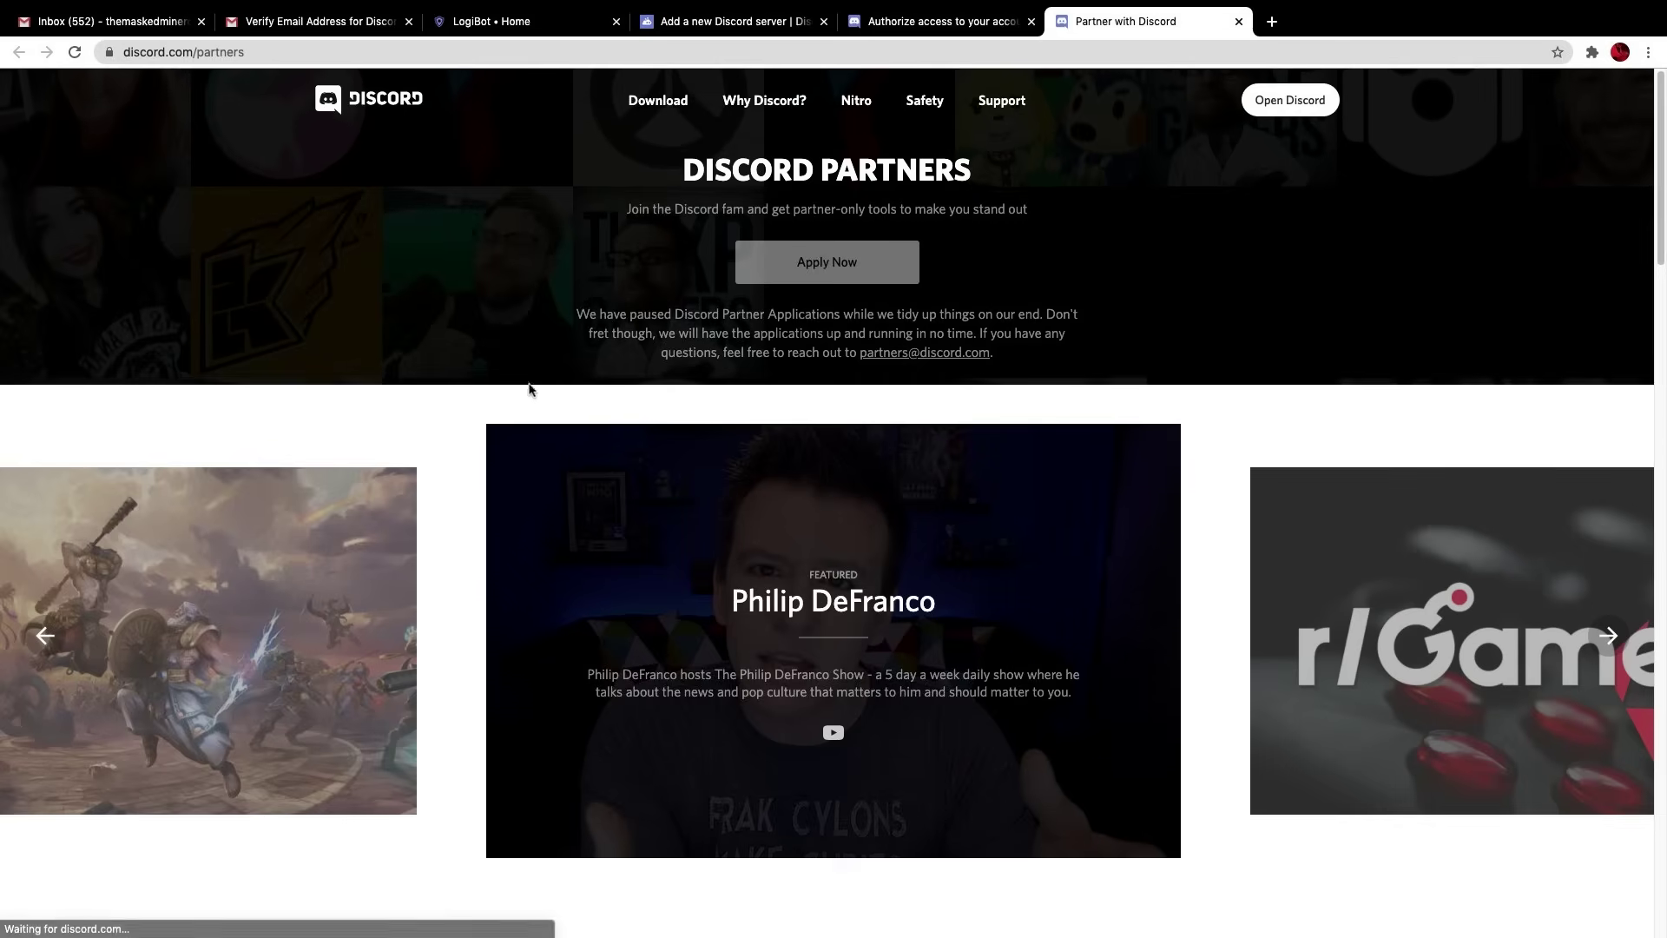
Step: Switch to the browser and look over the Discord Partners page at discord.com/partners
{"action": "scroll", "coordinate": [573, 395], "scroll_direction": "down", "scroll_amount": 15}
{"action": "scroll", "coordinate": [558, 391], "scroll_direction": "down", "scroll_amount": 15}
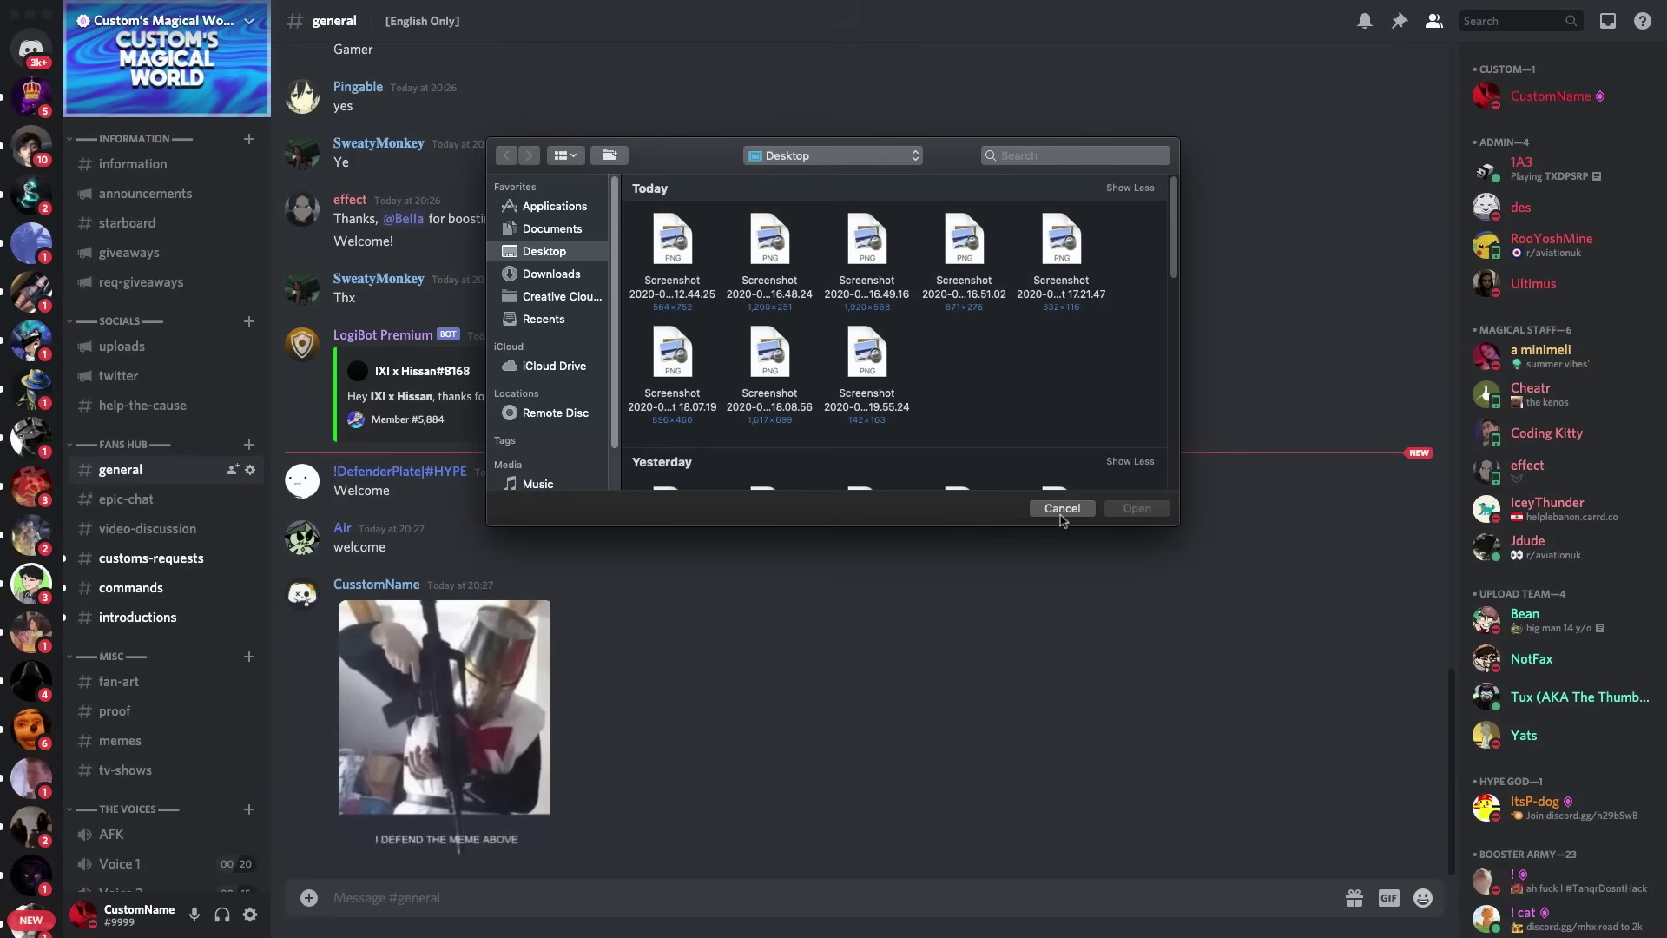
Step: Cancel the file upload in Discord and post a trending GIF of a man in dark robes in #general
{"action": "left_click", "coordinate": [1061, 510]}
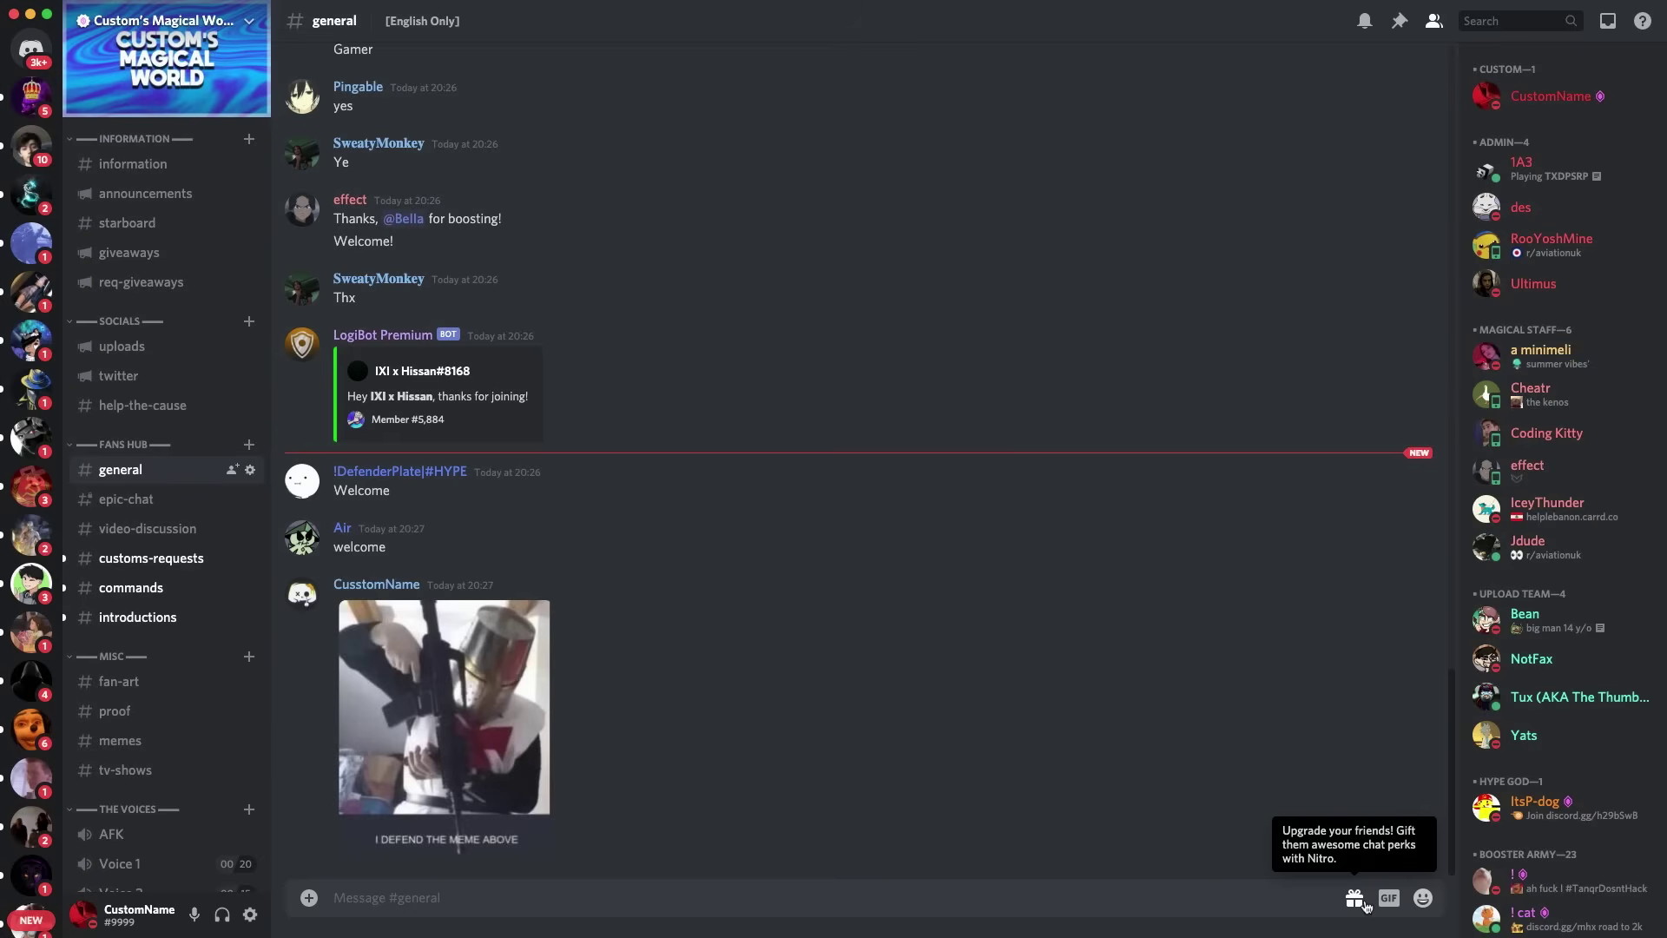
{"action": "left_click", "coordinate": [1389, 898]}
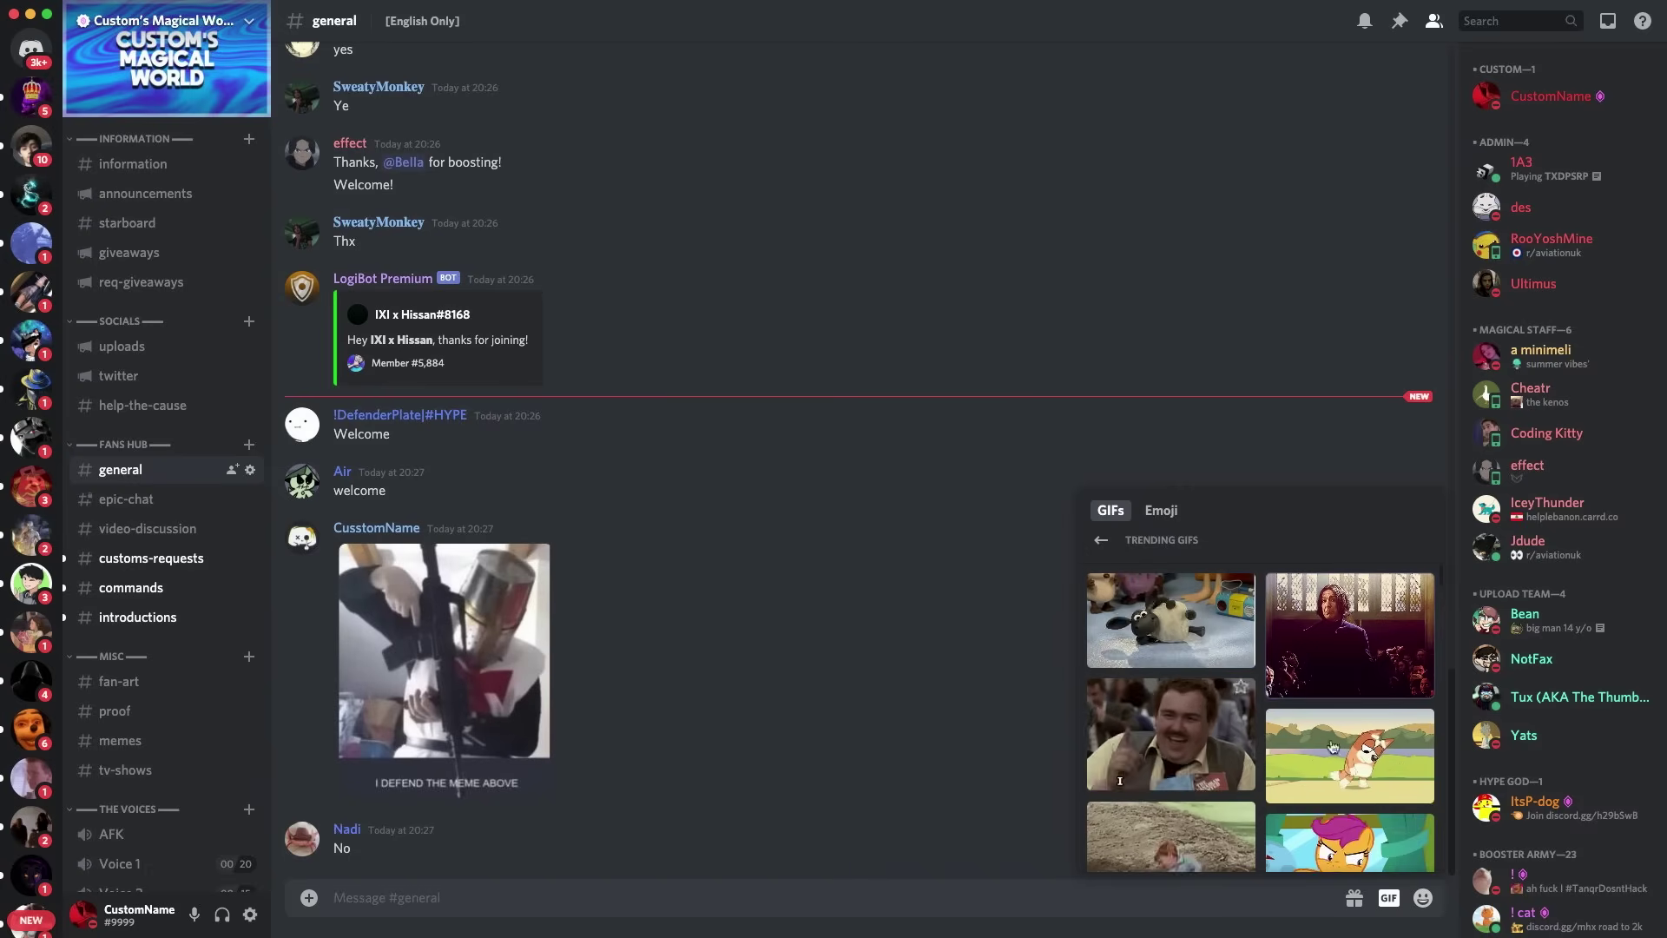
{"action": "left_click", "coordinate": [1164, 733]}
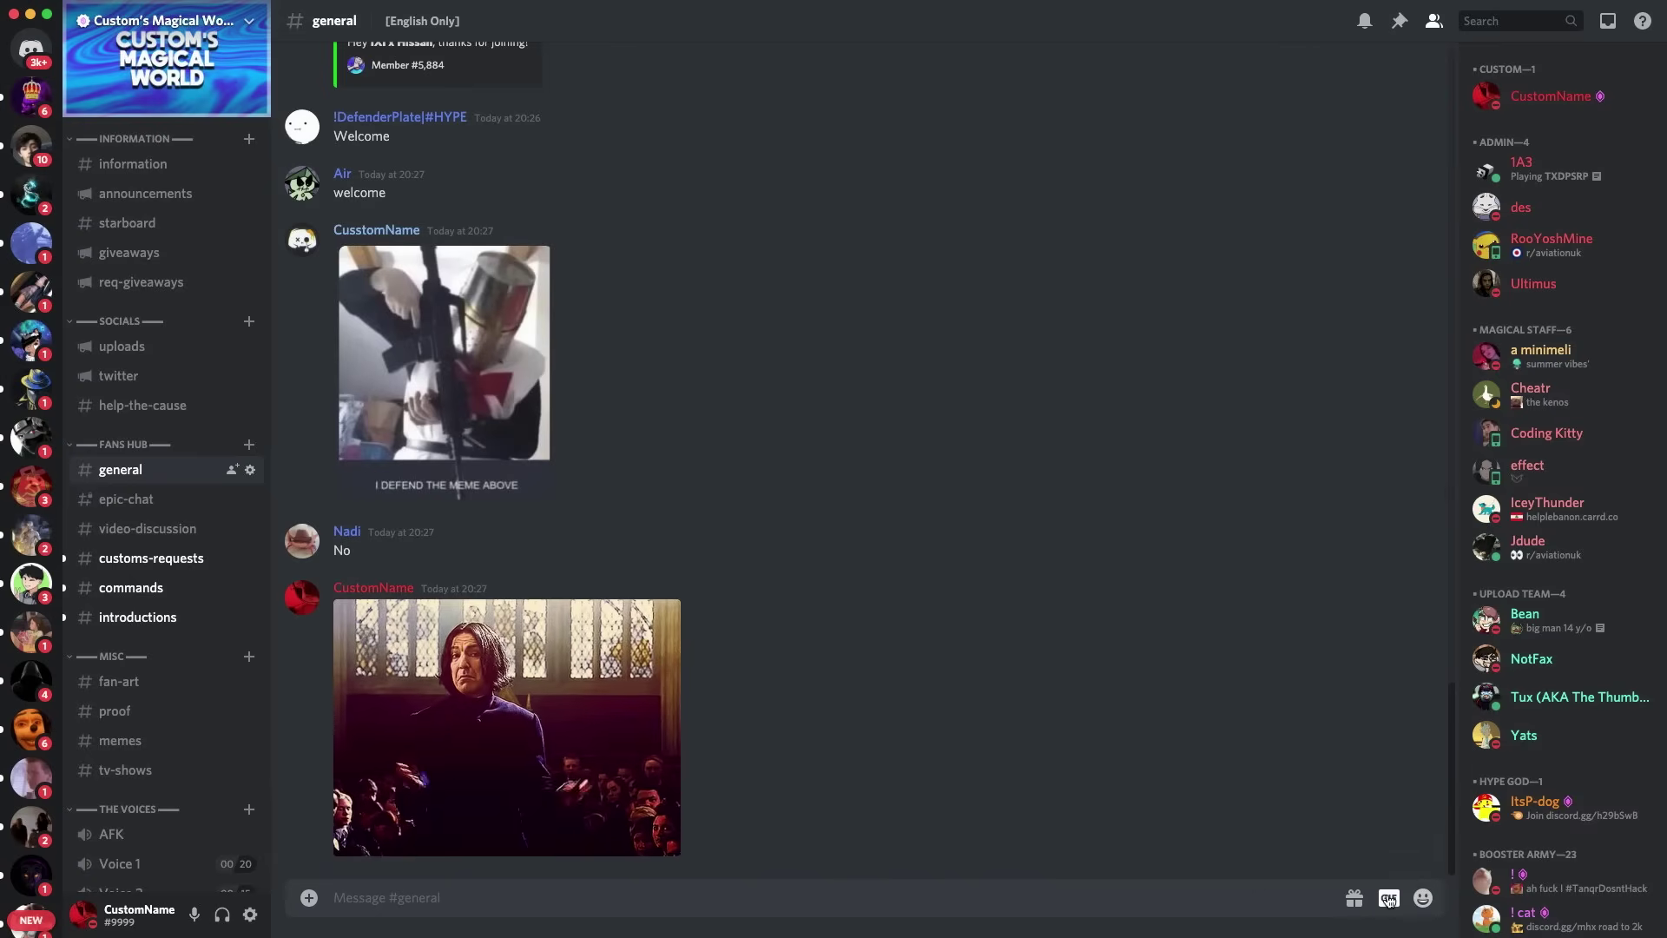
Step: Look through the GIF categories and the custom emoji of the joined servers, and close the picker
{"action": "left_click", "coordinate": [1388, 894]}
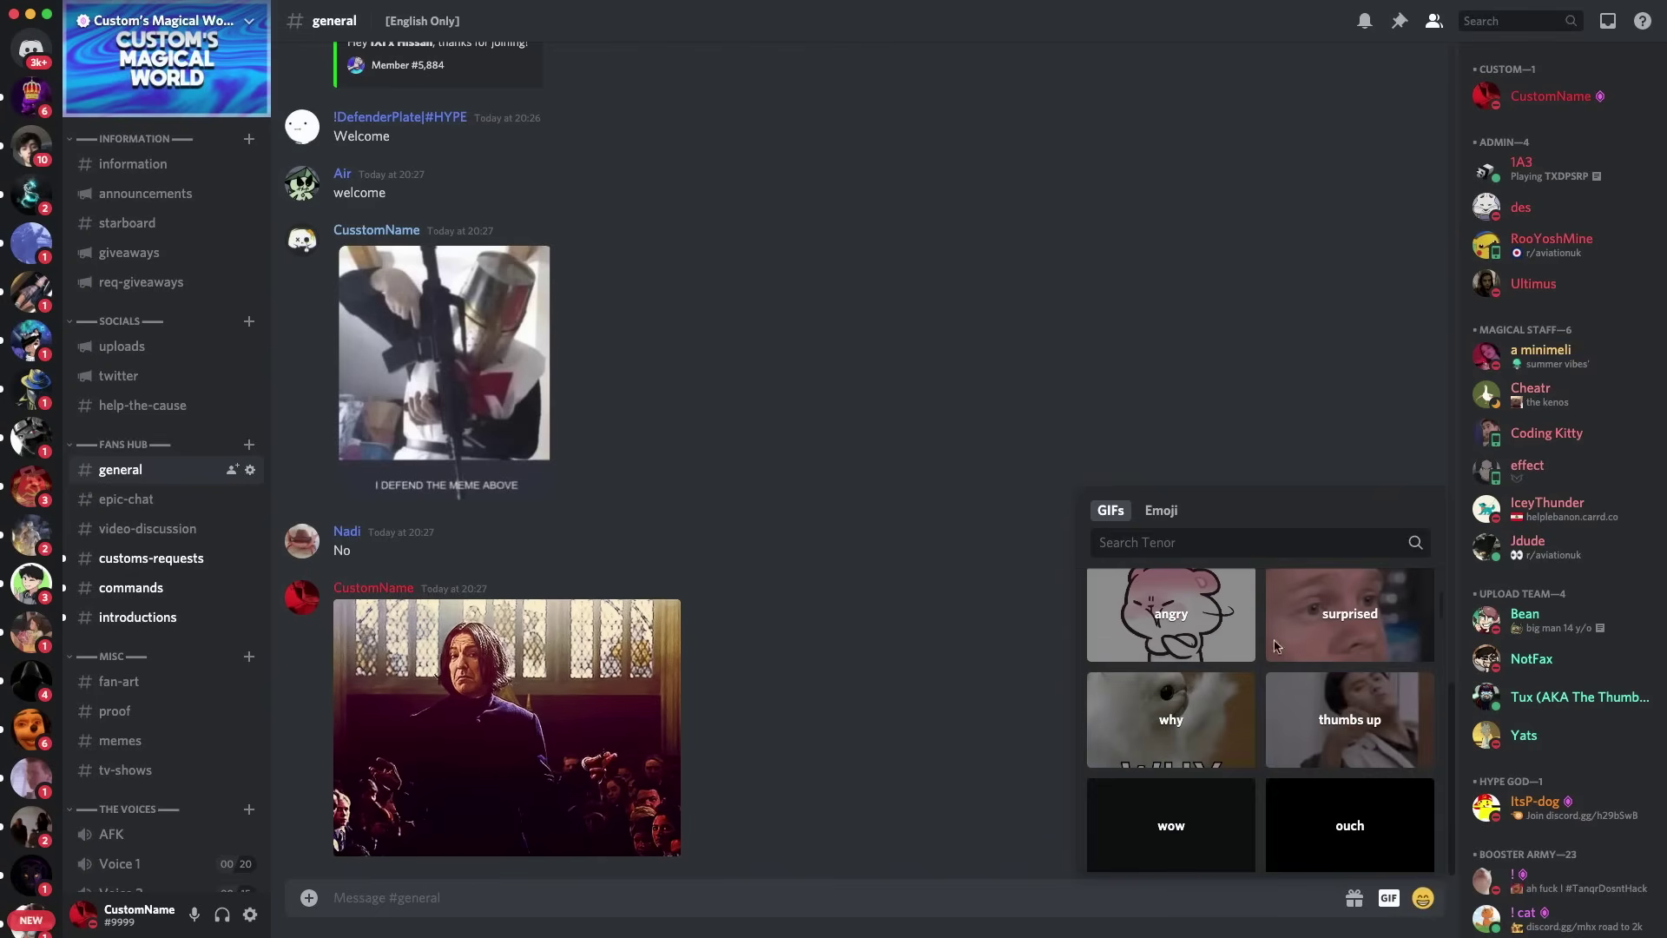
{"action": "left_click", "coordinate": [1422, 897]}
{"action": "scroll", "coordinate": [1268, 754], "scroll_direction": "down", "scroll_amount": 2}
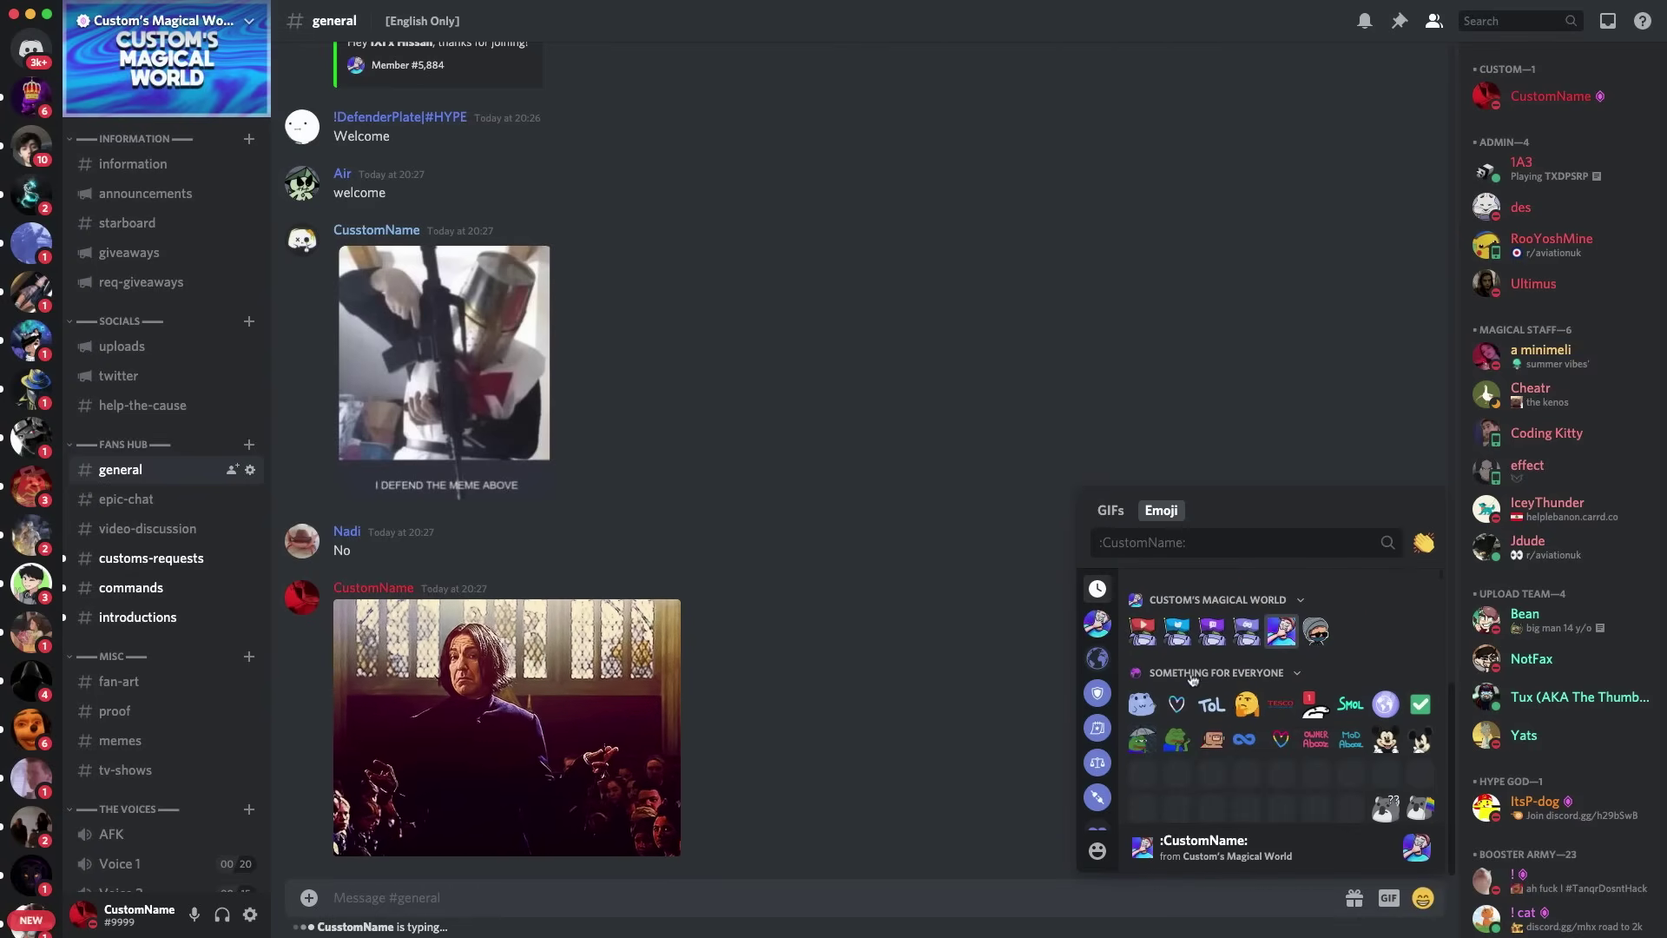
{"action": "scroll", "coordinate": [1270, 632], "scroll_direction": "down", "scroll_amount": 10}
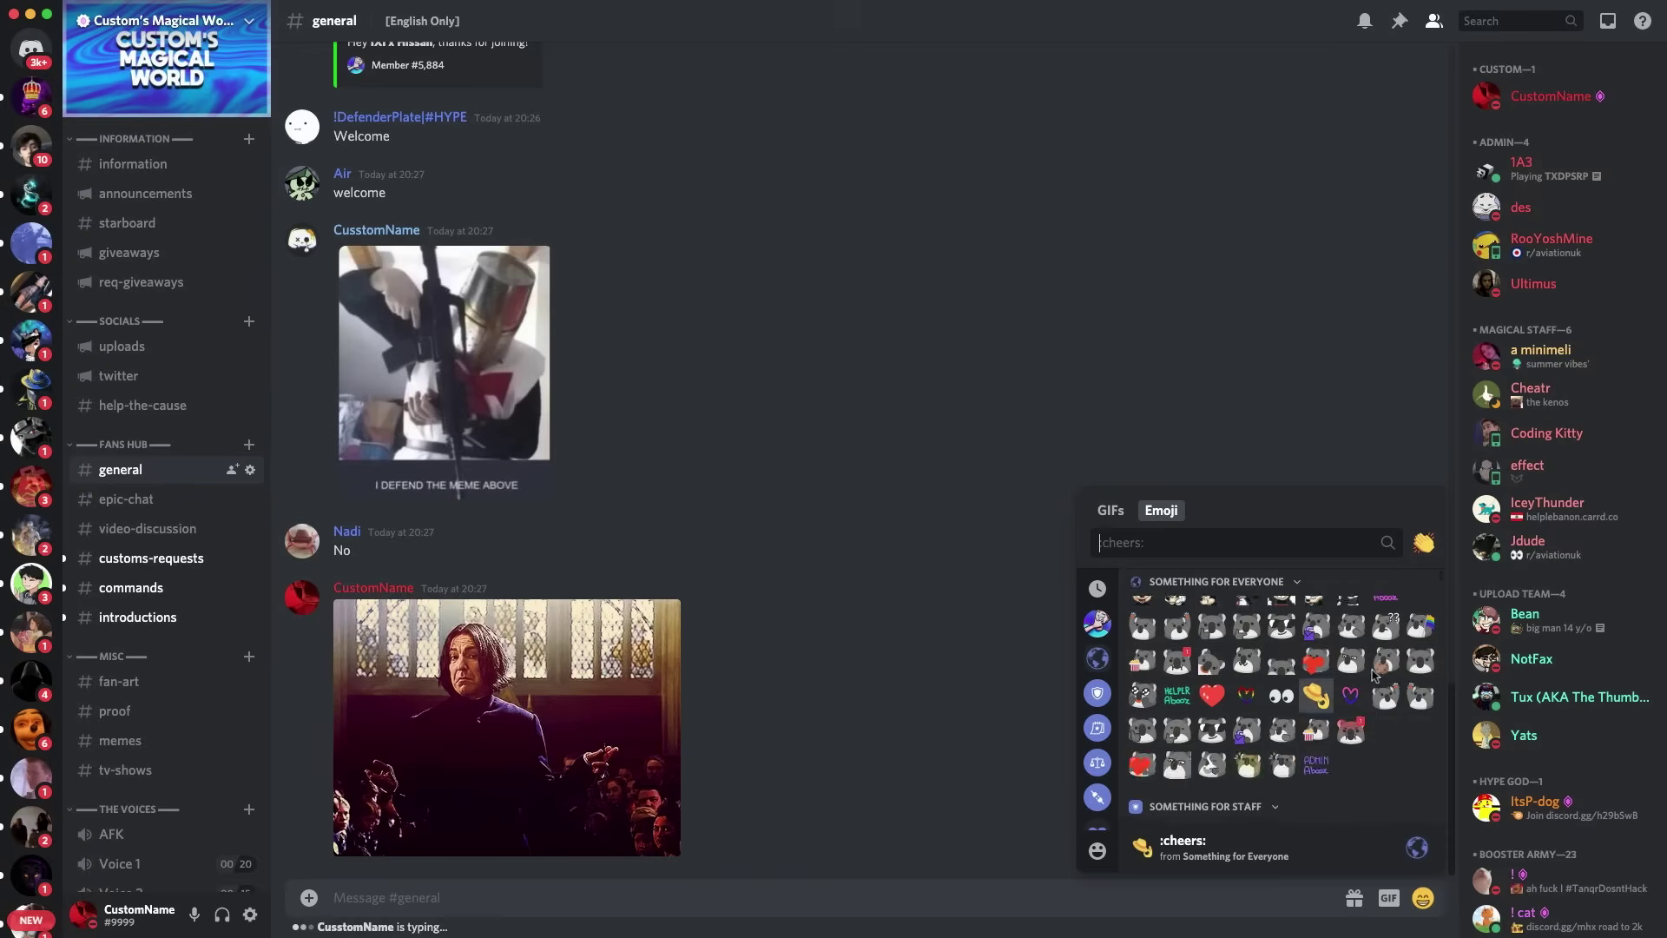
{"action": "scroll", "coordinate": [1302, 704], "scroll_direction": "down", "scroll_amount": 10}
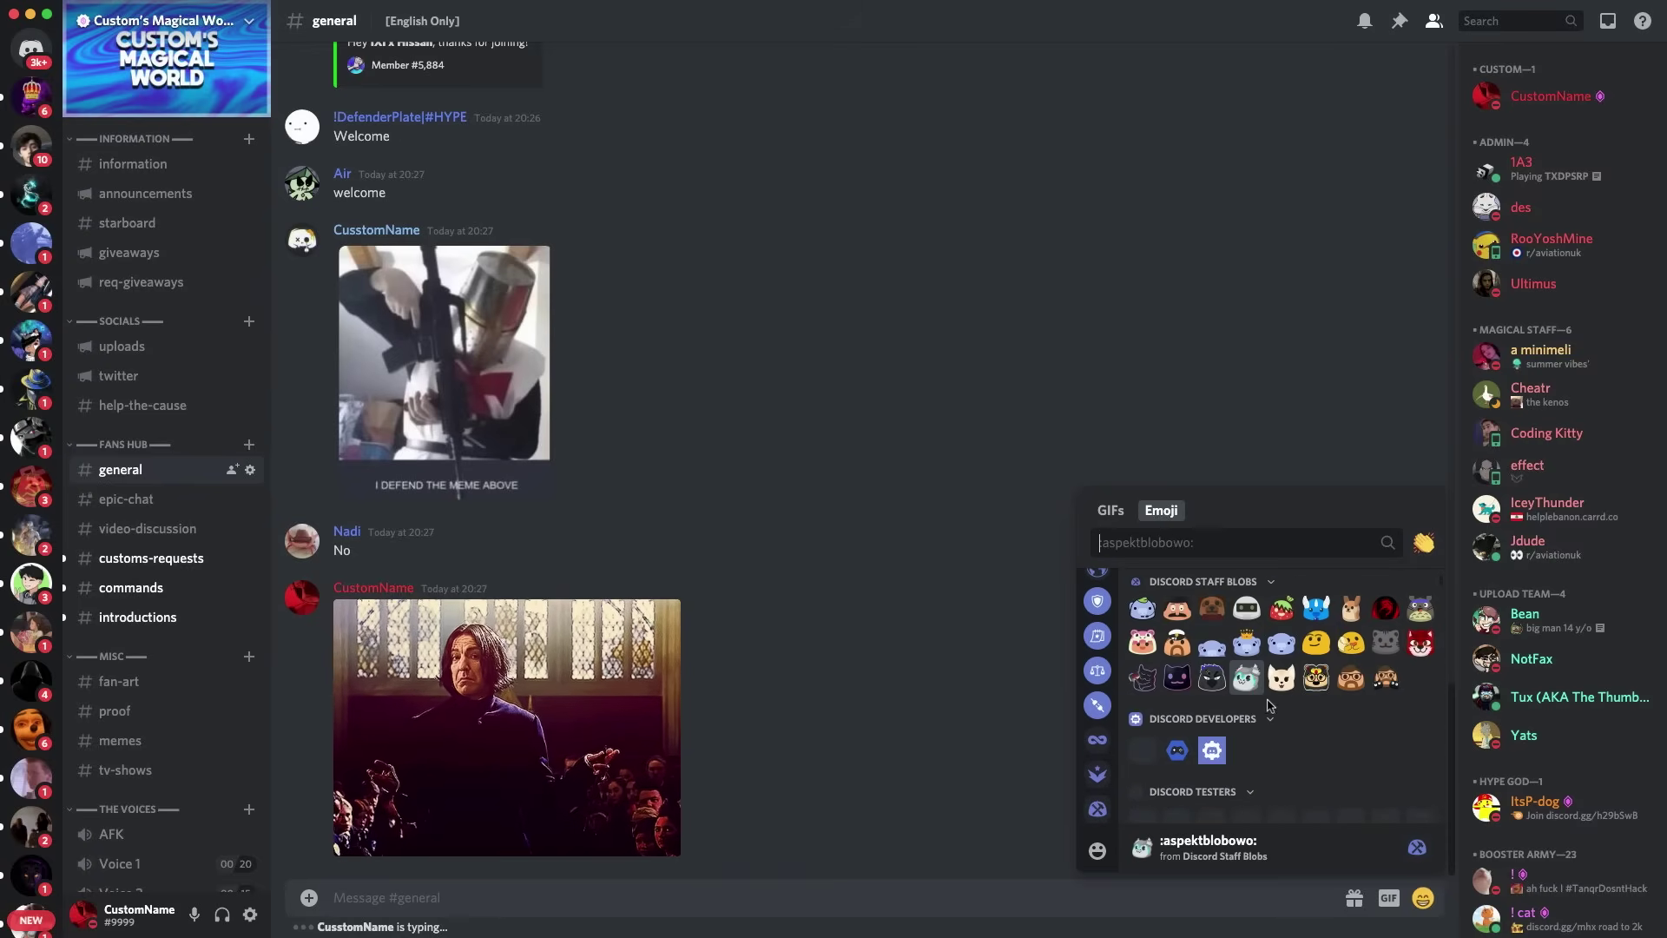
{"action": "left_click", "coordinate": [1422, 898]}
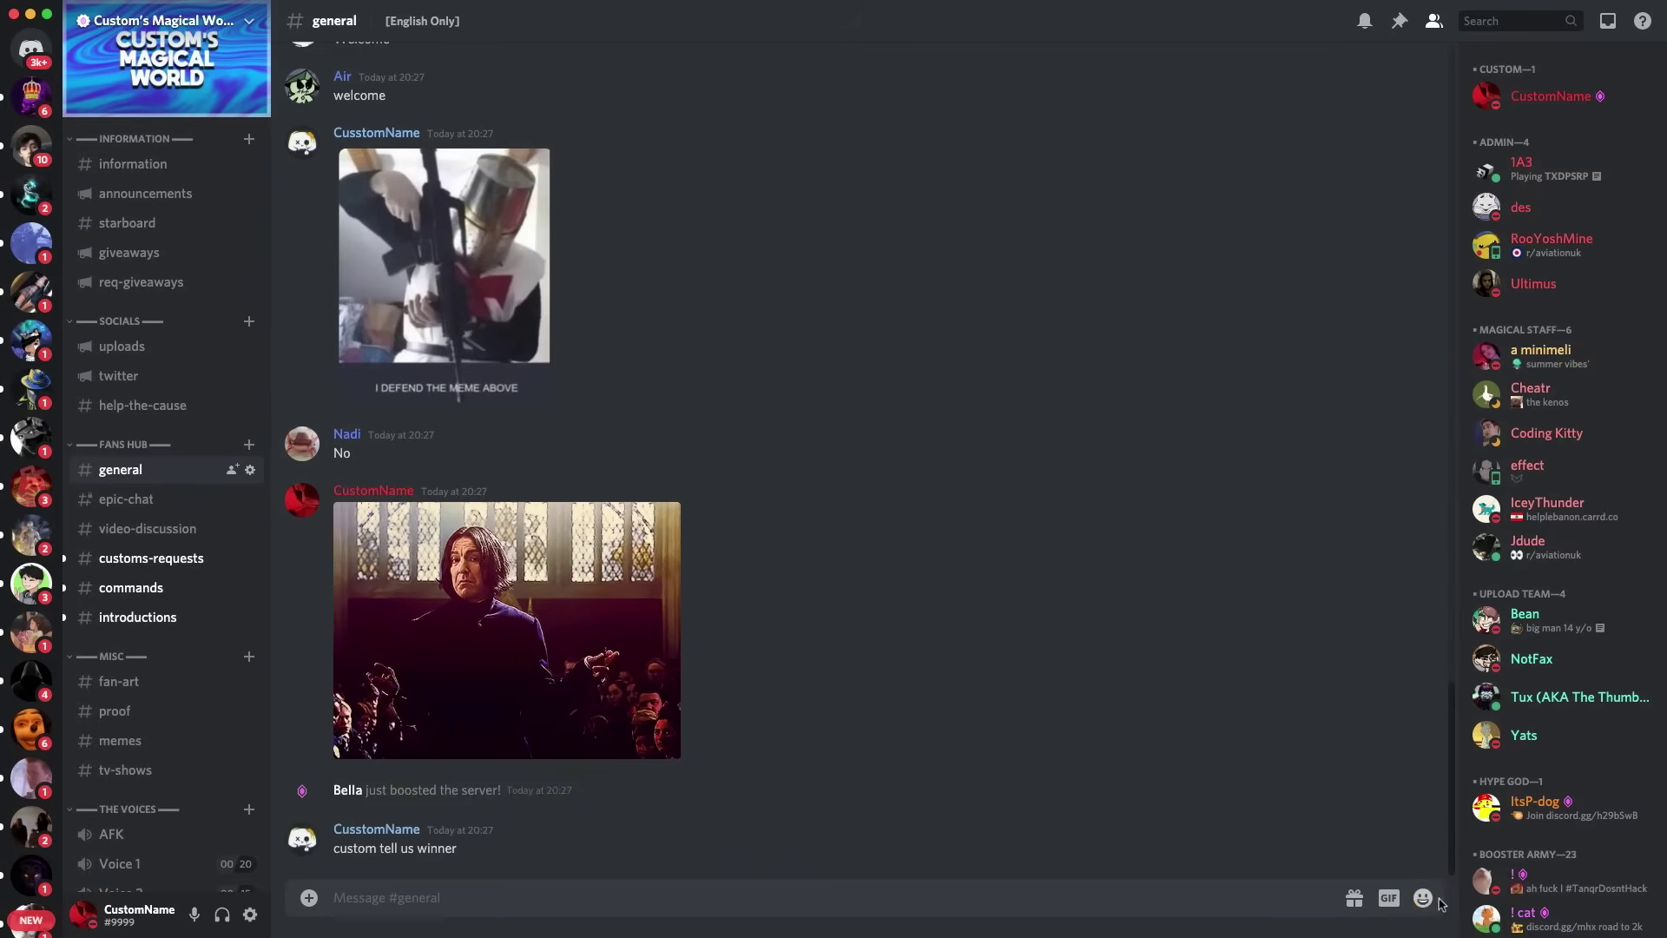
{"action": "left_click", "coordinate": [1423, 898]}
{"action": "scroll", "coordinate": [1338, 675], "scroll_direction": "down", "scroll_amount": 10}
{"action": "scroll", "coordinate": [1337, 676], "scroll_direction": "down", "scroll_amount": 5}
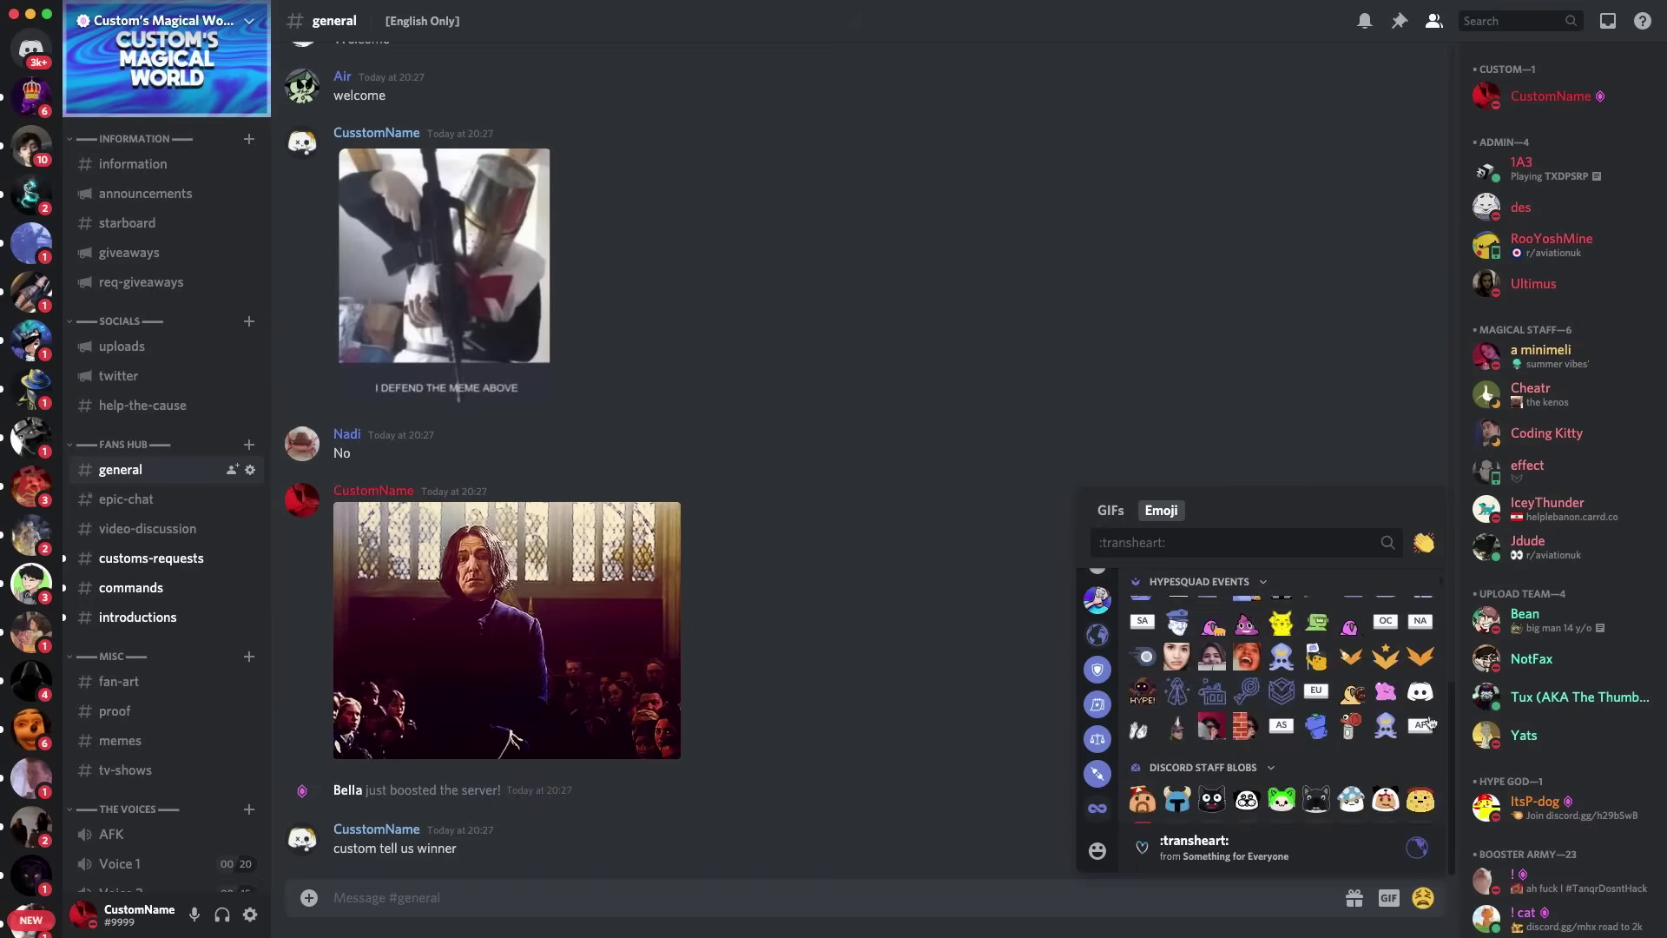
{"action": "scroll", "coordinate": [1349, 723], "scroll_direction": "up", "scroll_amount": 15}
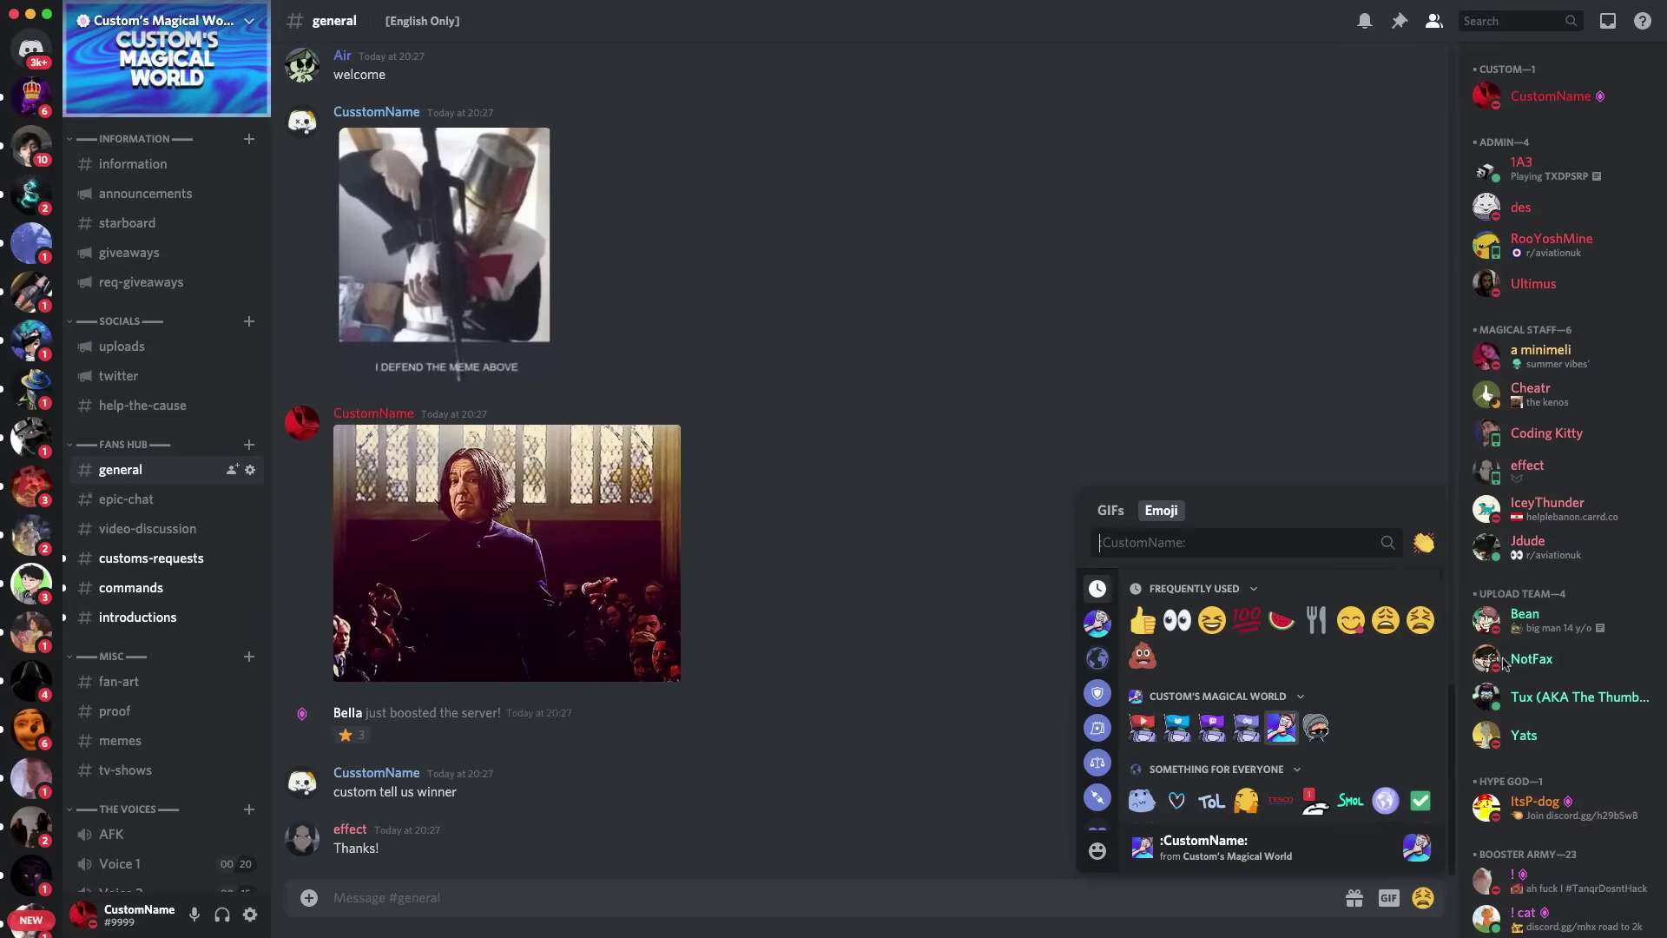
{"action": "left_click", "coordinate": [839, 599]}
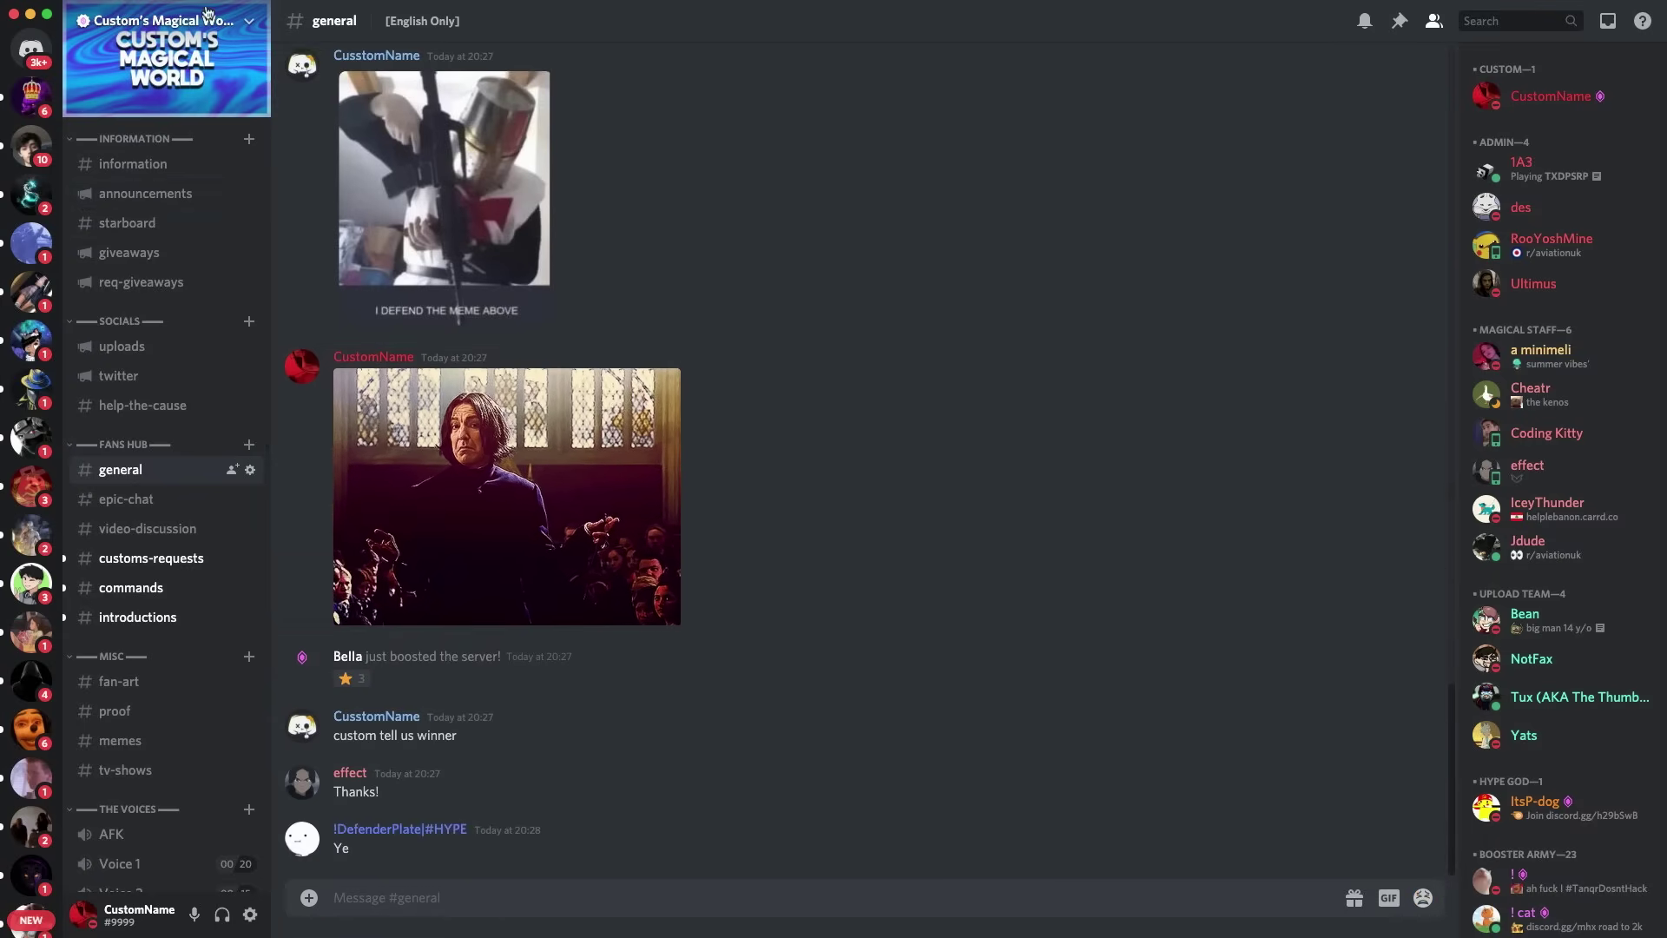
Step: Look at the Overview page of the Custom's Magical World server settings again and close it
{"action": "left_click", "coordinate": [161, 21]}
{"action": "left_click", "coordinate": [130, 134]}
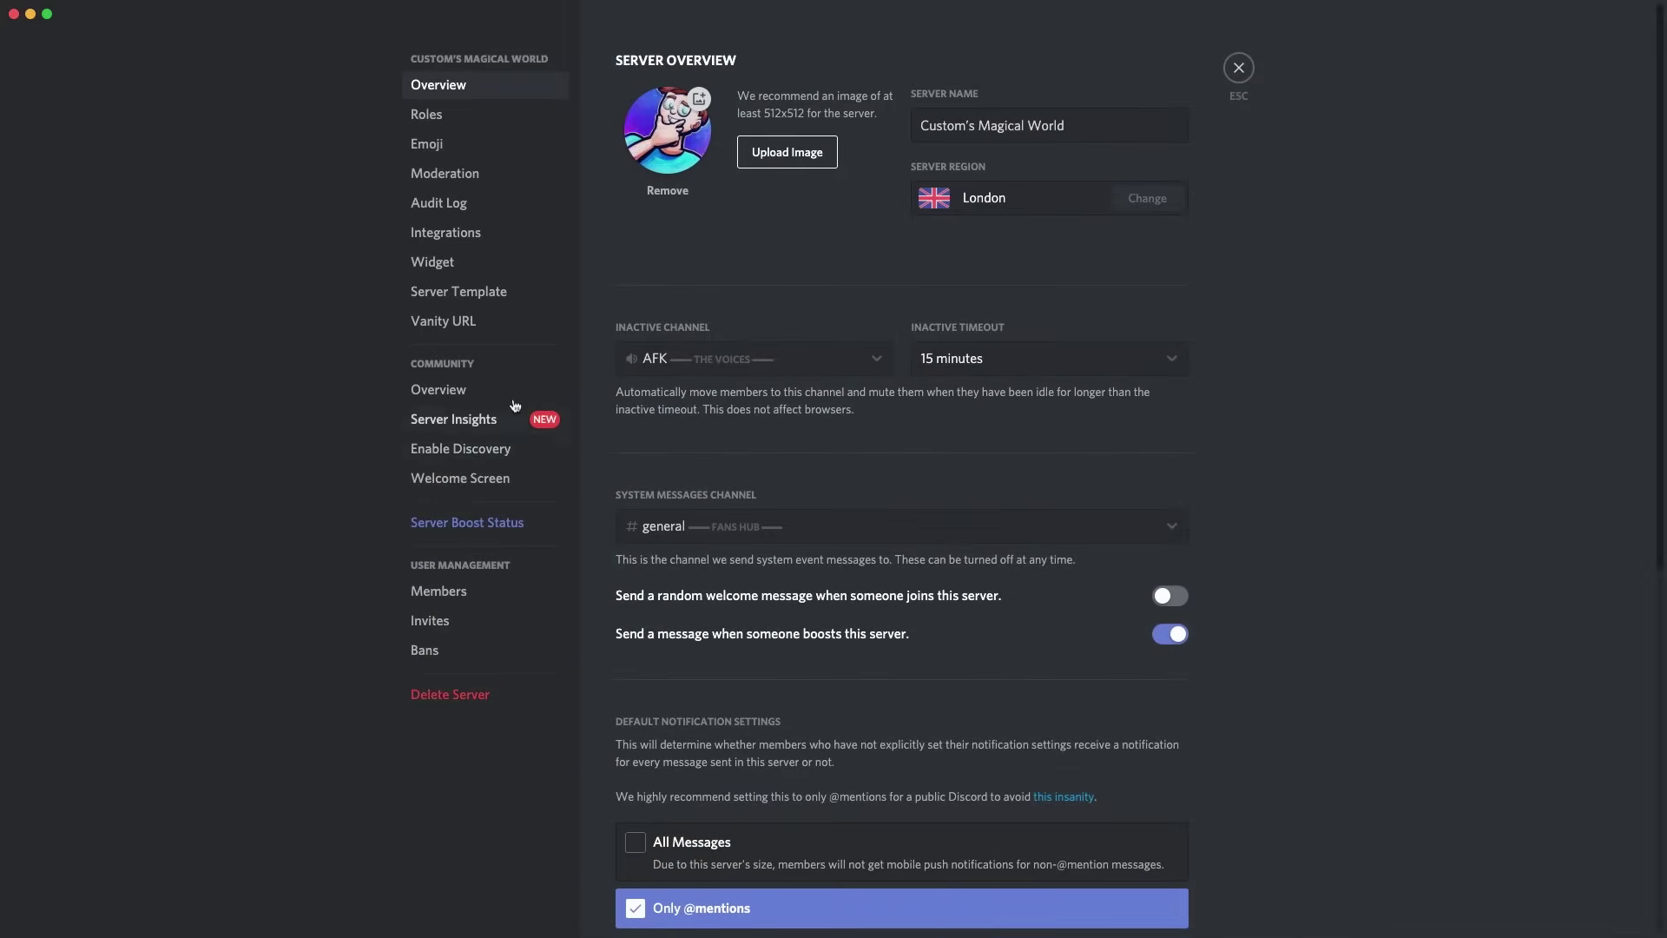
{"action": "left_click", "coordinate": [1238, 68]}
Step: Review the channel types for a new channel in the Information category, including Announcement Channel, and cancel the creation
{"action": "left_click", "coordinate": [250, 140]}
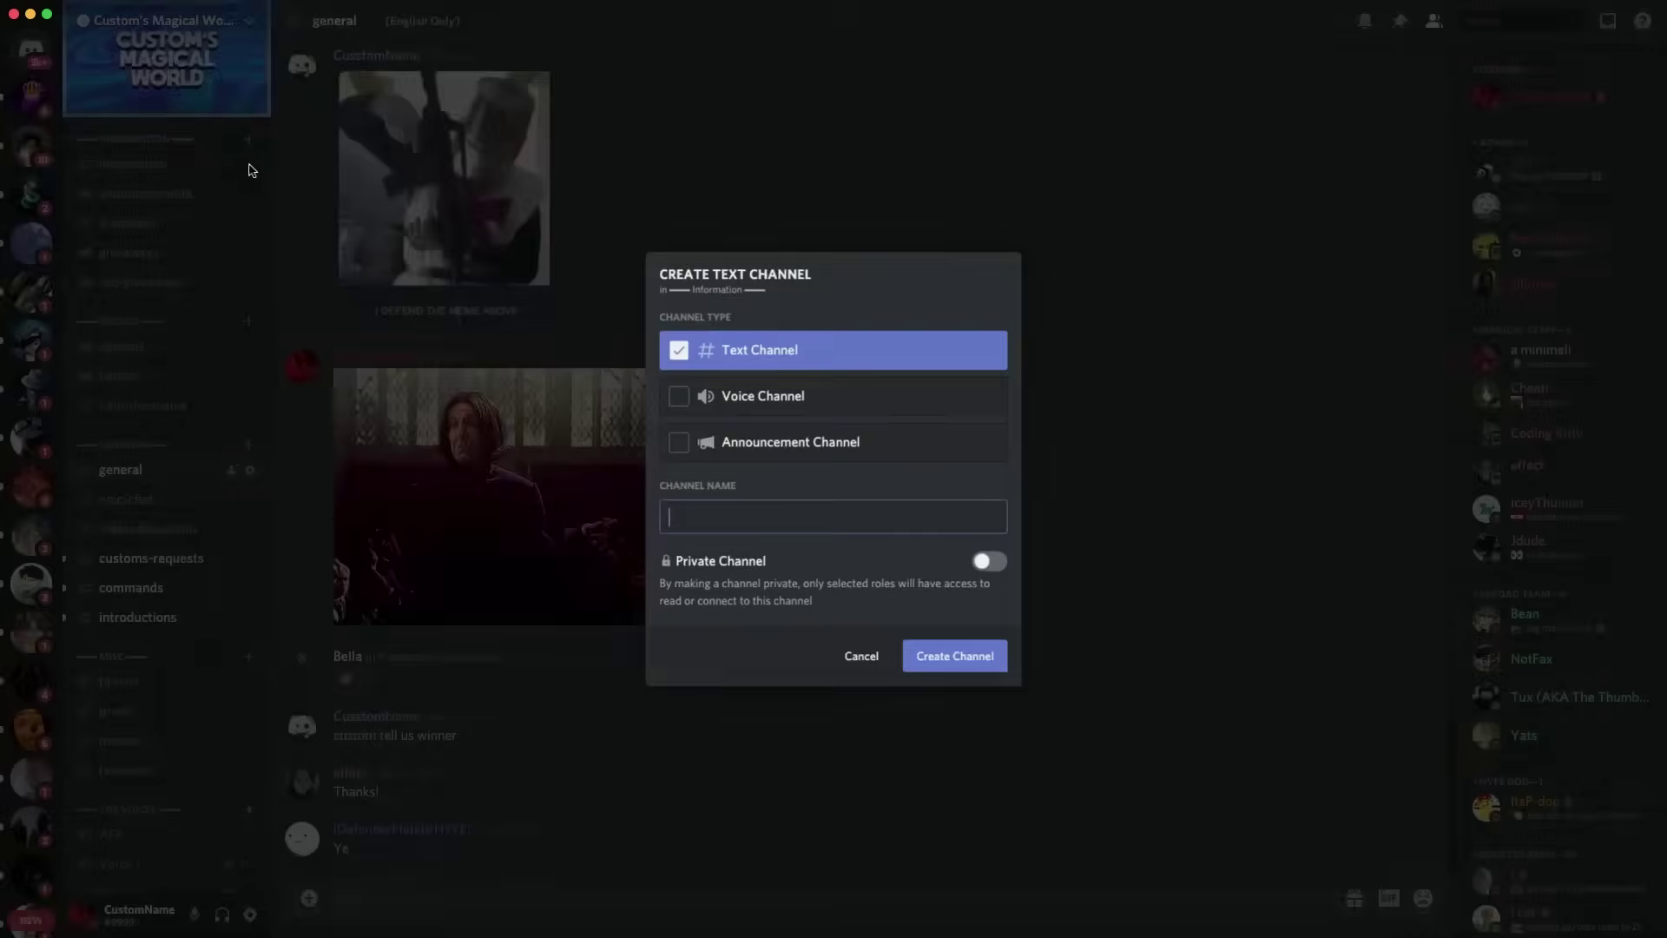
{"action": "left_click", "coordinate": [816, 428]}
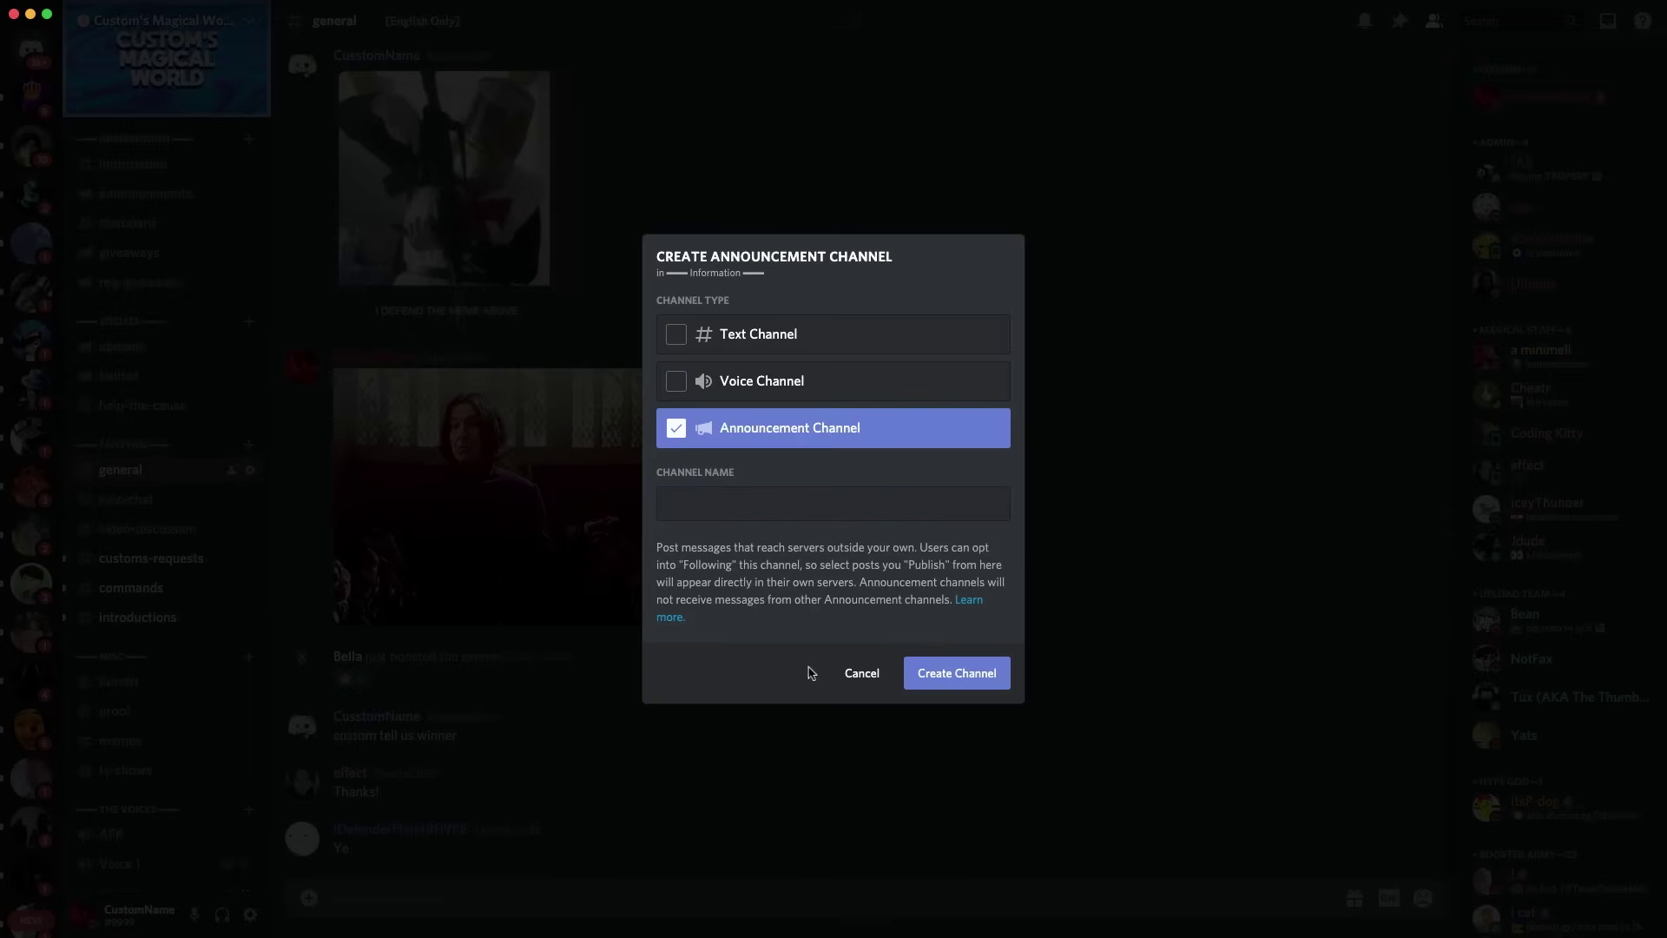
{"action": "left_click", "coordinate": [858, 674]}
Step: Review the notification options of the twitter channel and its Overview, Permissions and Invites settings pages
{"action": "right_click", "coordinate": [162, 382]}
{"action": "mouse_move", "coordinate": [252, 476]}
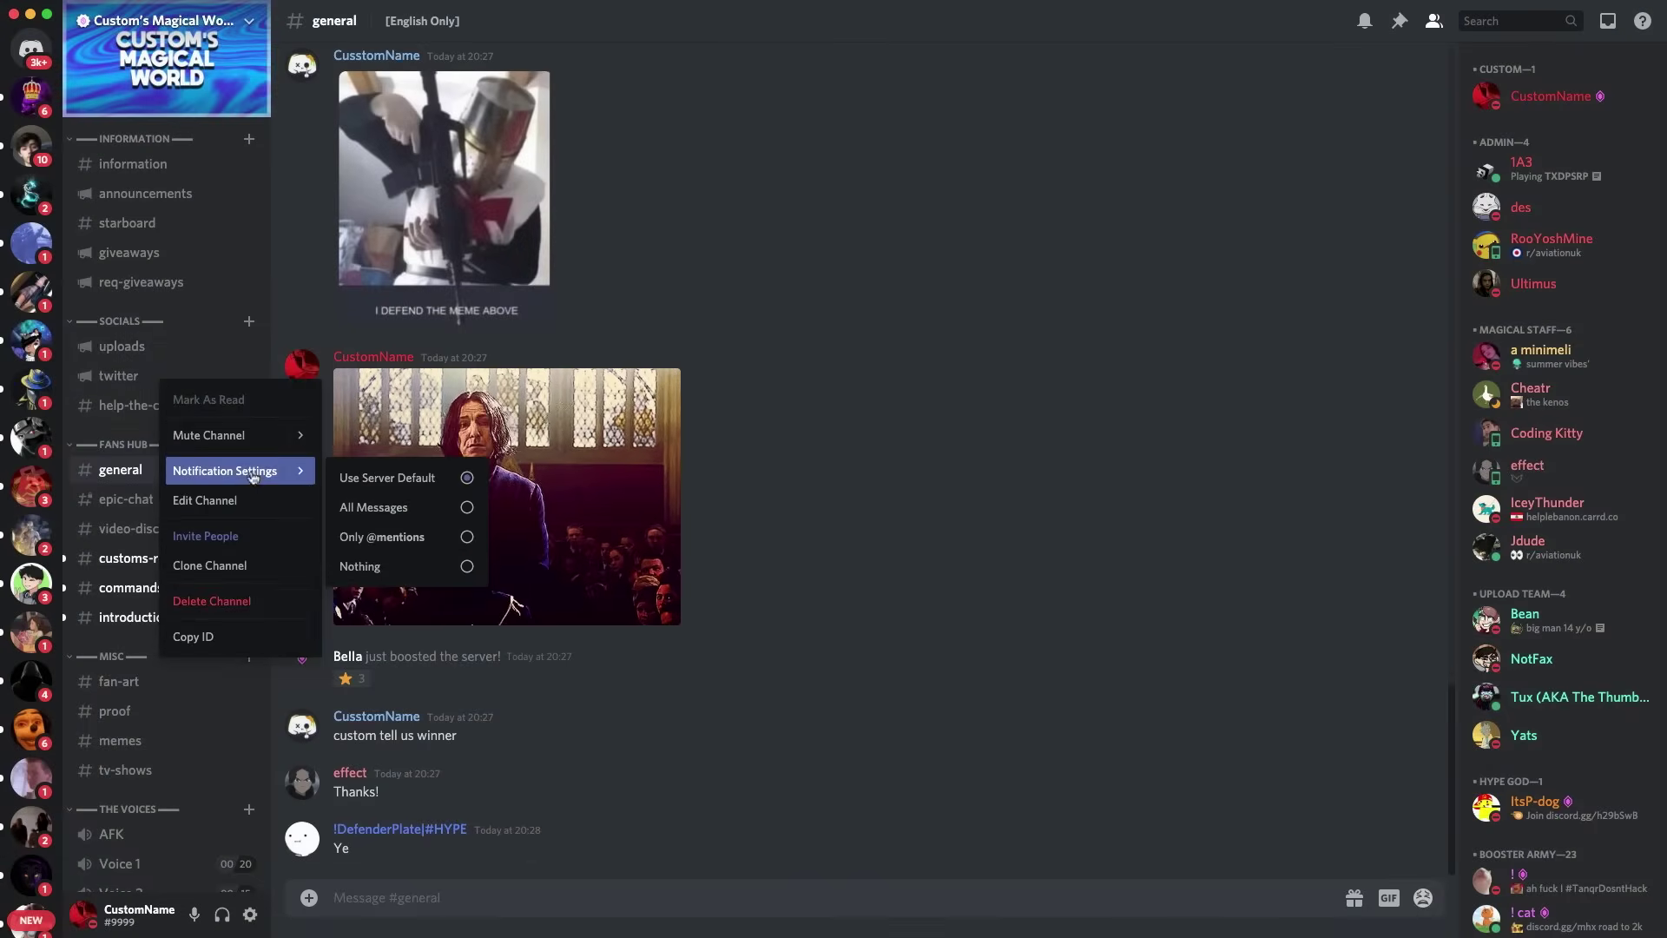
{"action": "left_click", "coordinate": [205, 500]}
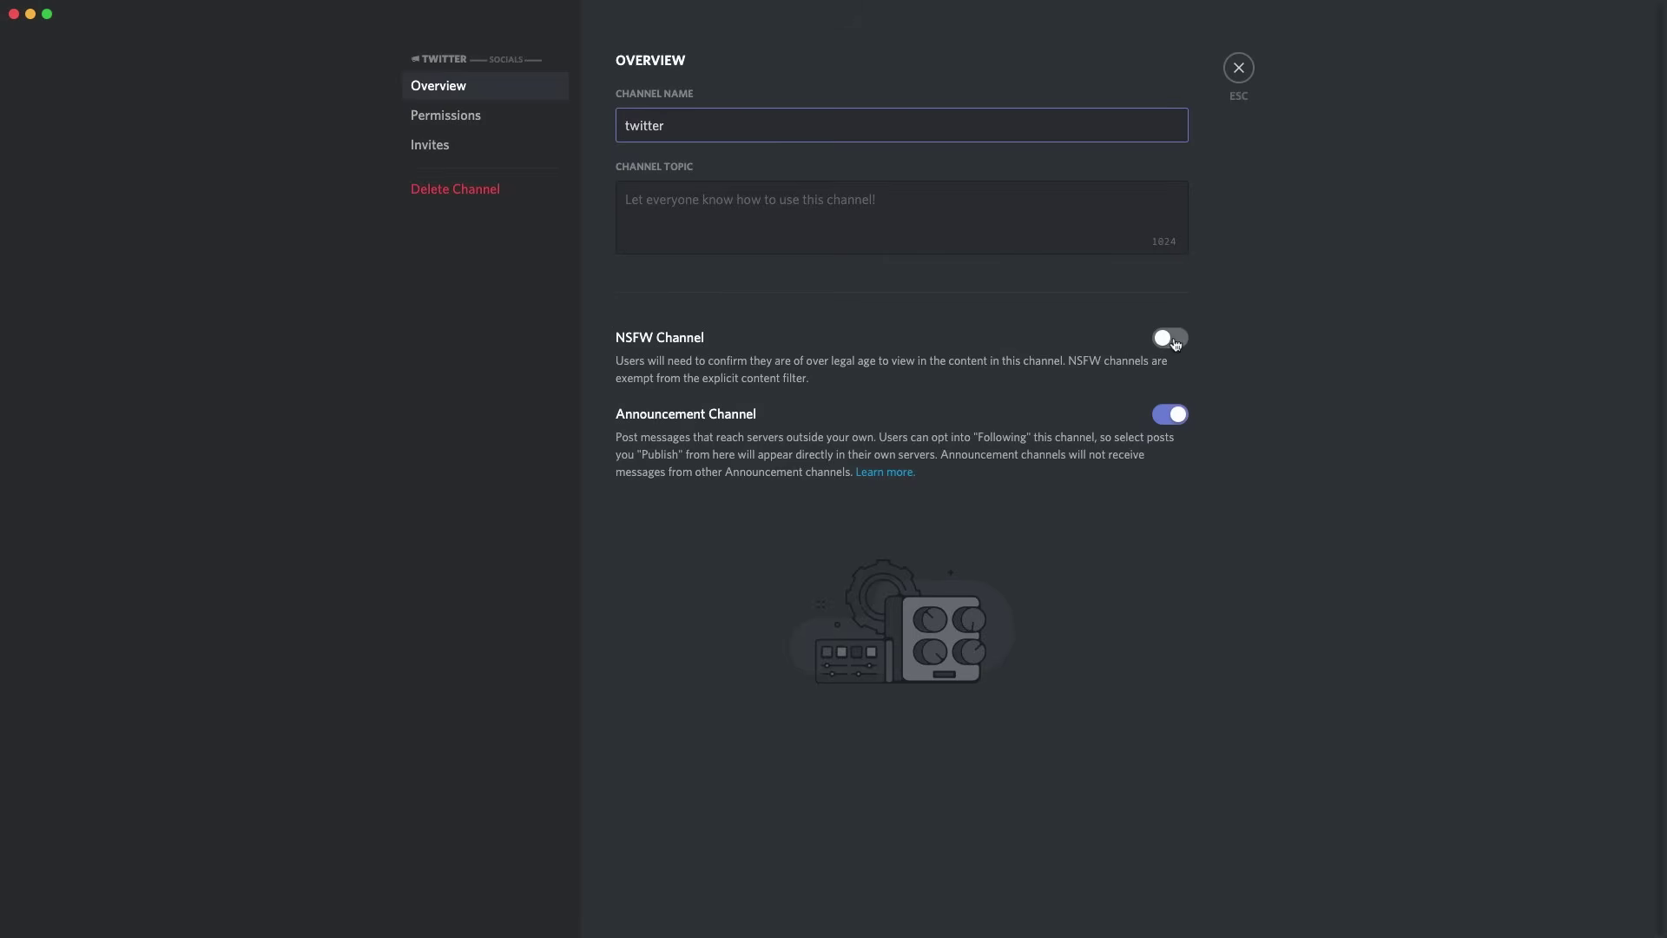
{"action": "left_click", "coordinate": [718, 211]}
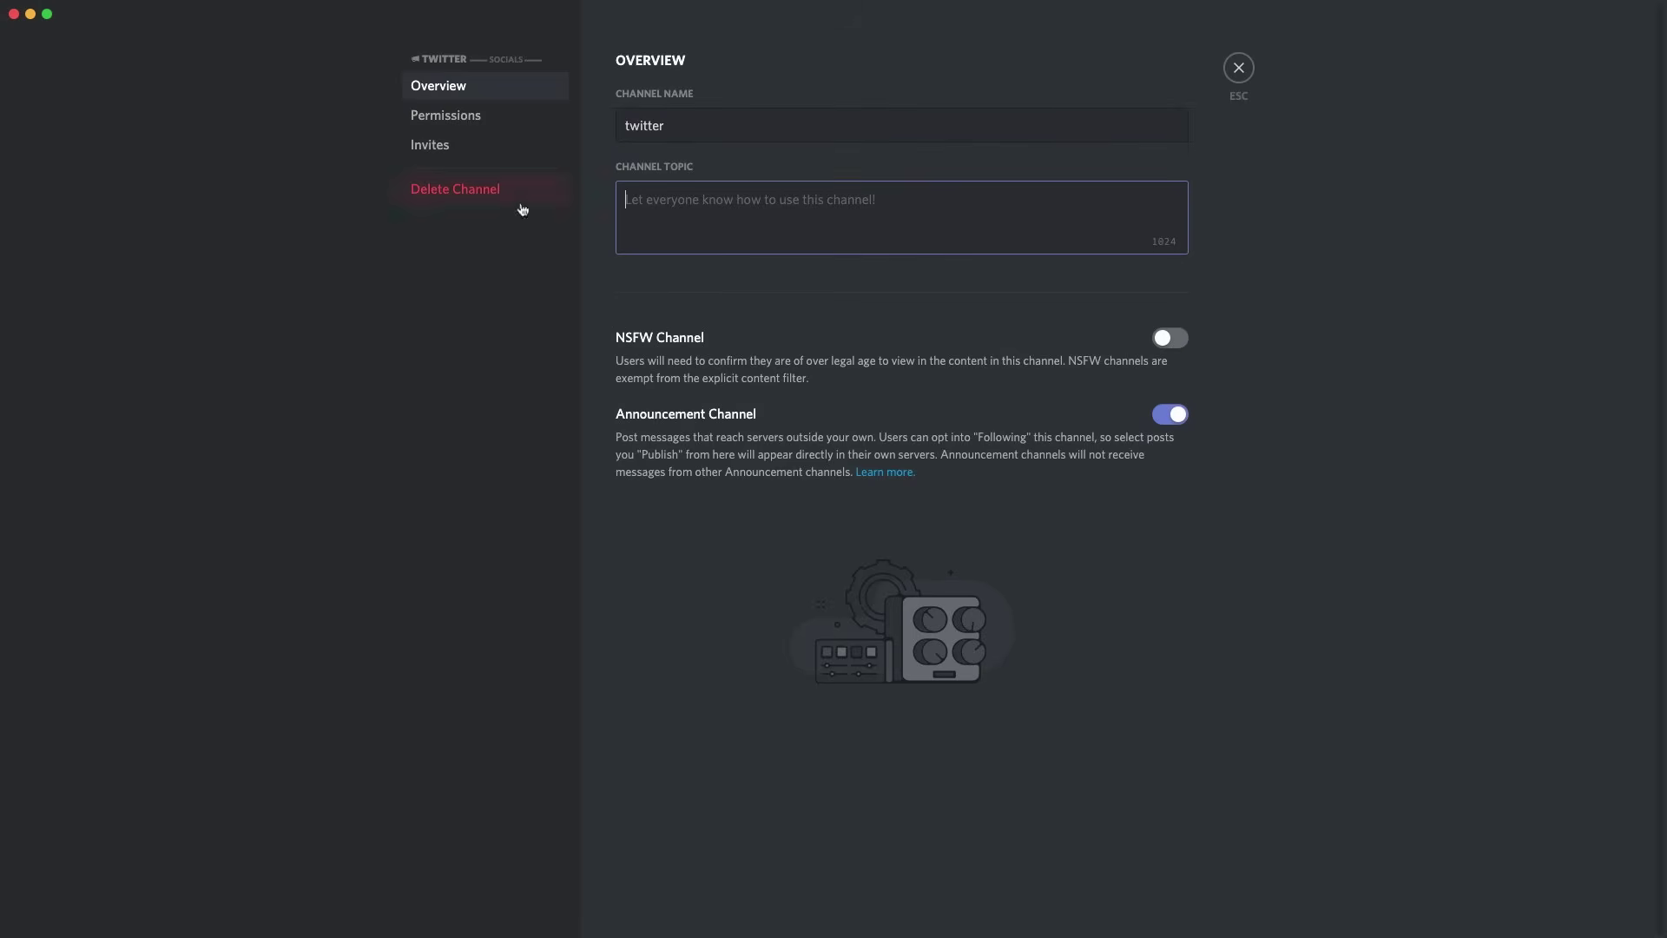
{"action": "left_click", "coordinate": [463, 120]}
{"action": "left_click", "coordinate": [480, 149]}
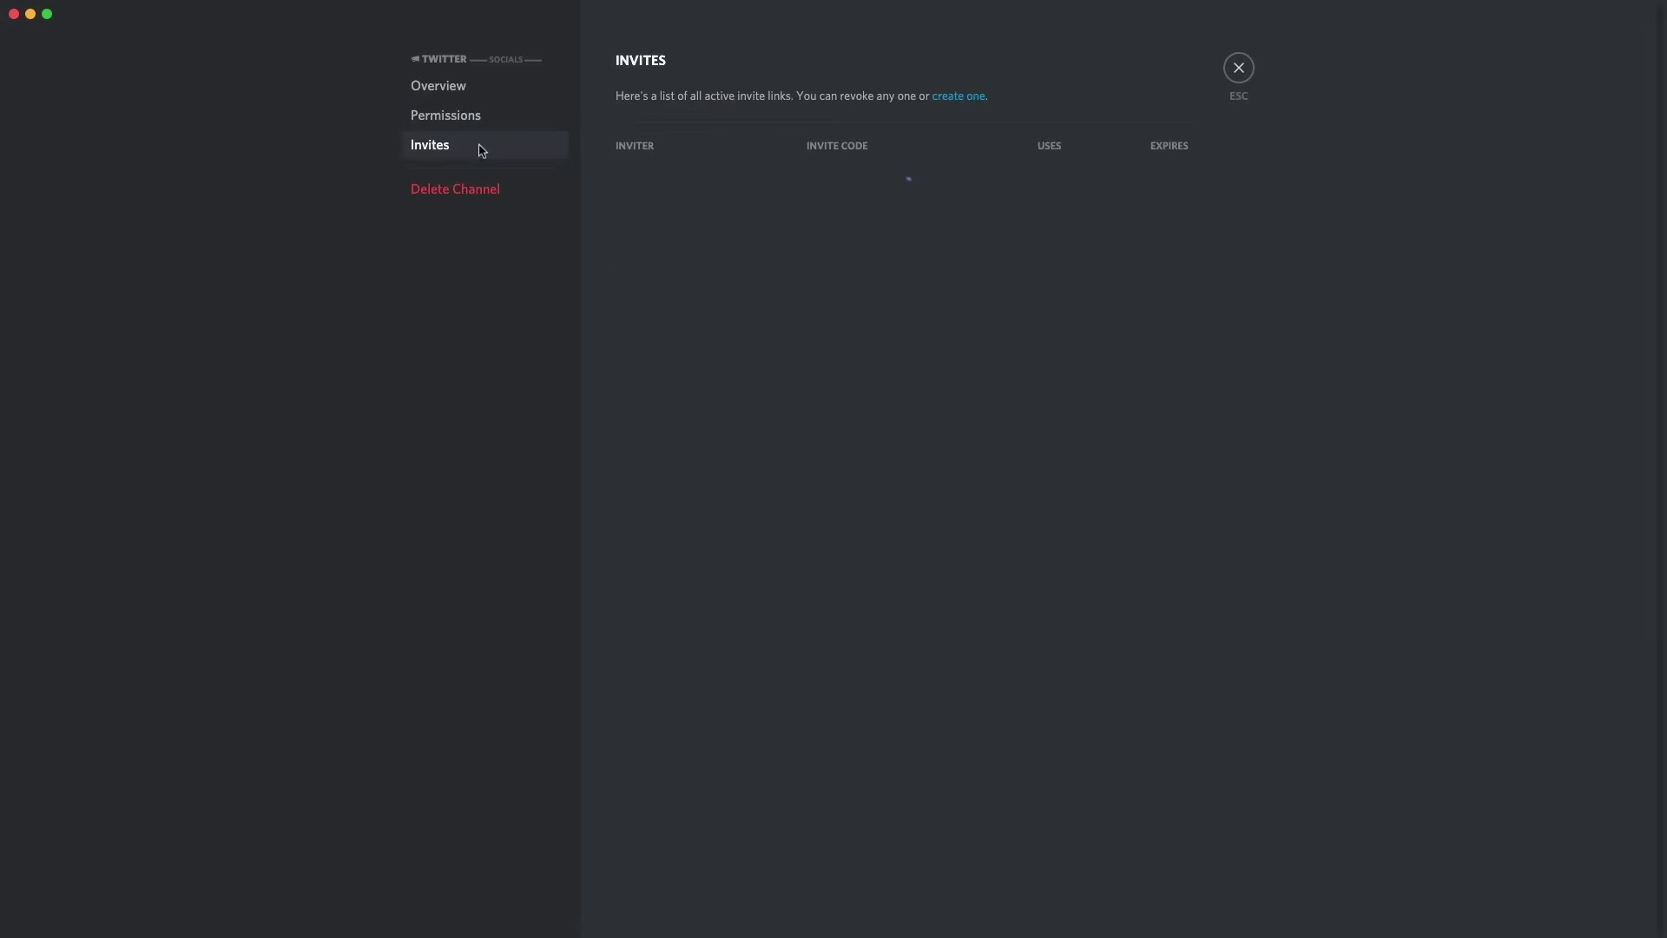
{"action": "key", "text": "Escape"}
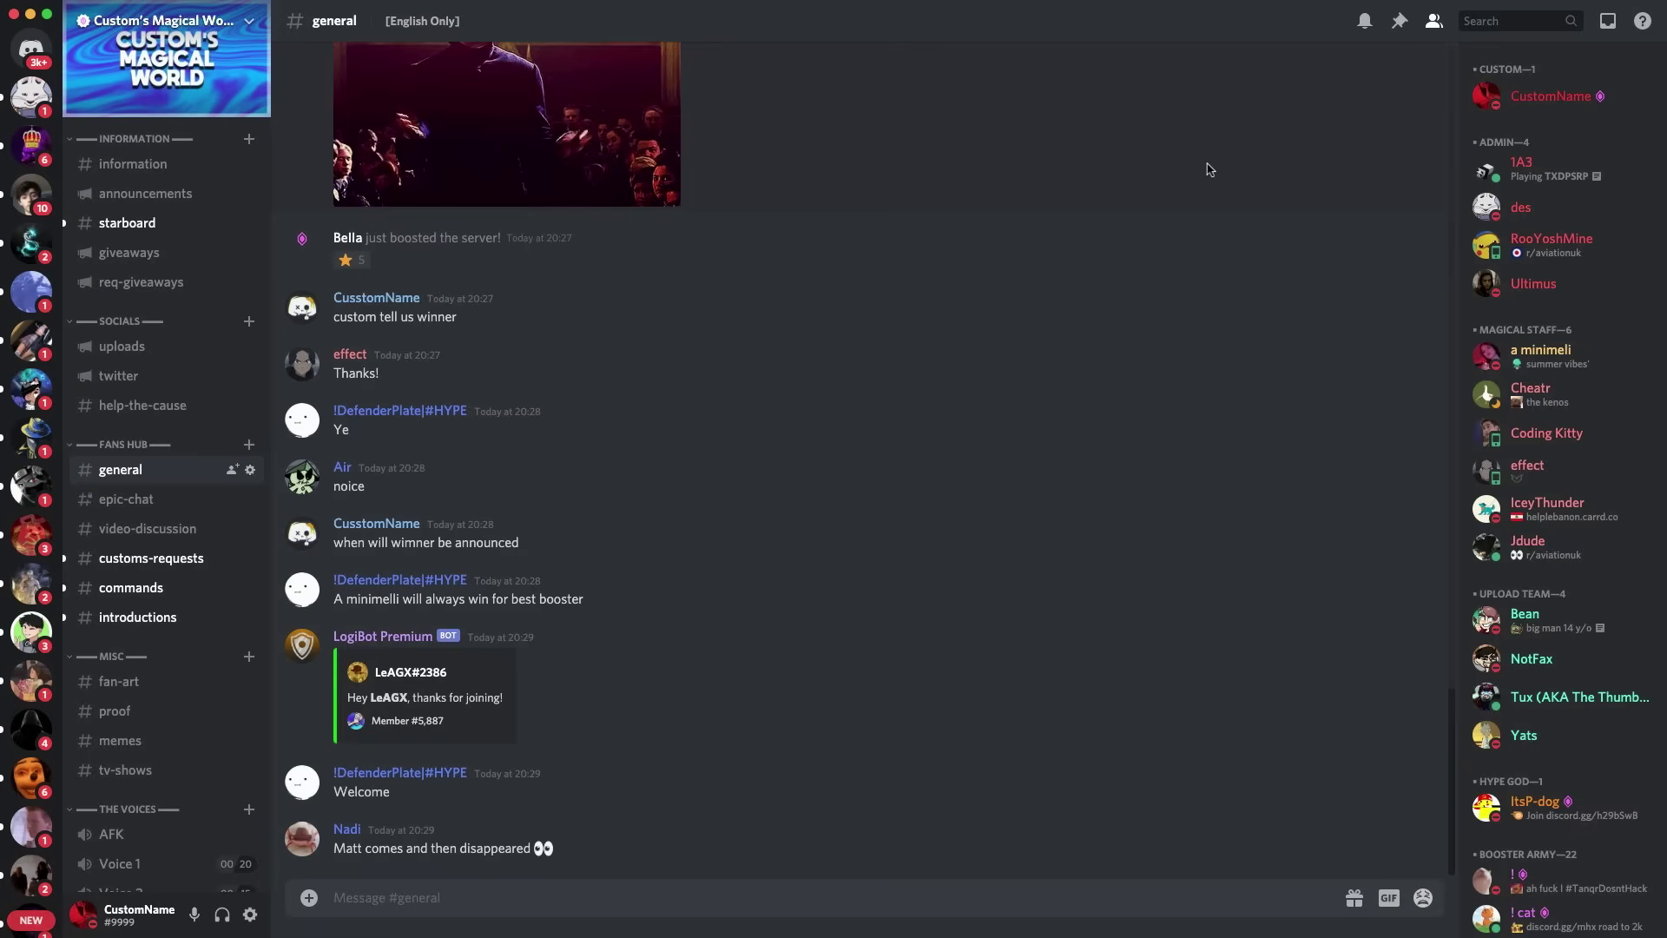
Step: Look inside the server folders, including Discord Community, and try moving a server out of its folder onto Custom's Magical World
{"action": "scroll", "coordinate": [9, 490], "scroll_direction": "down", "scroll_amount": 10}
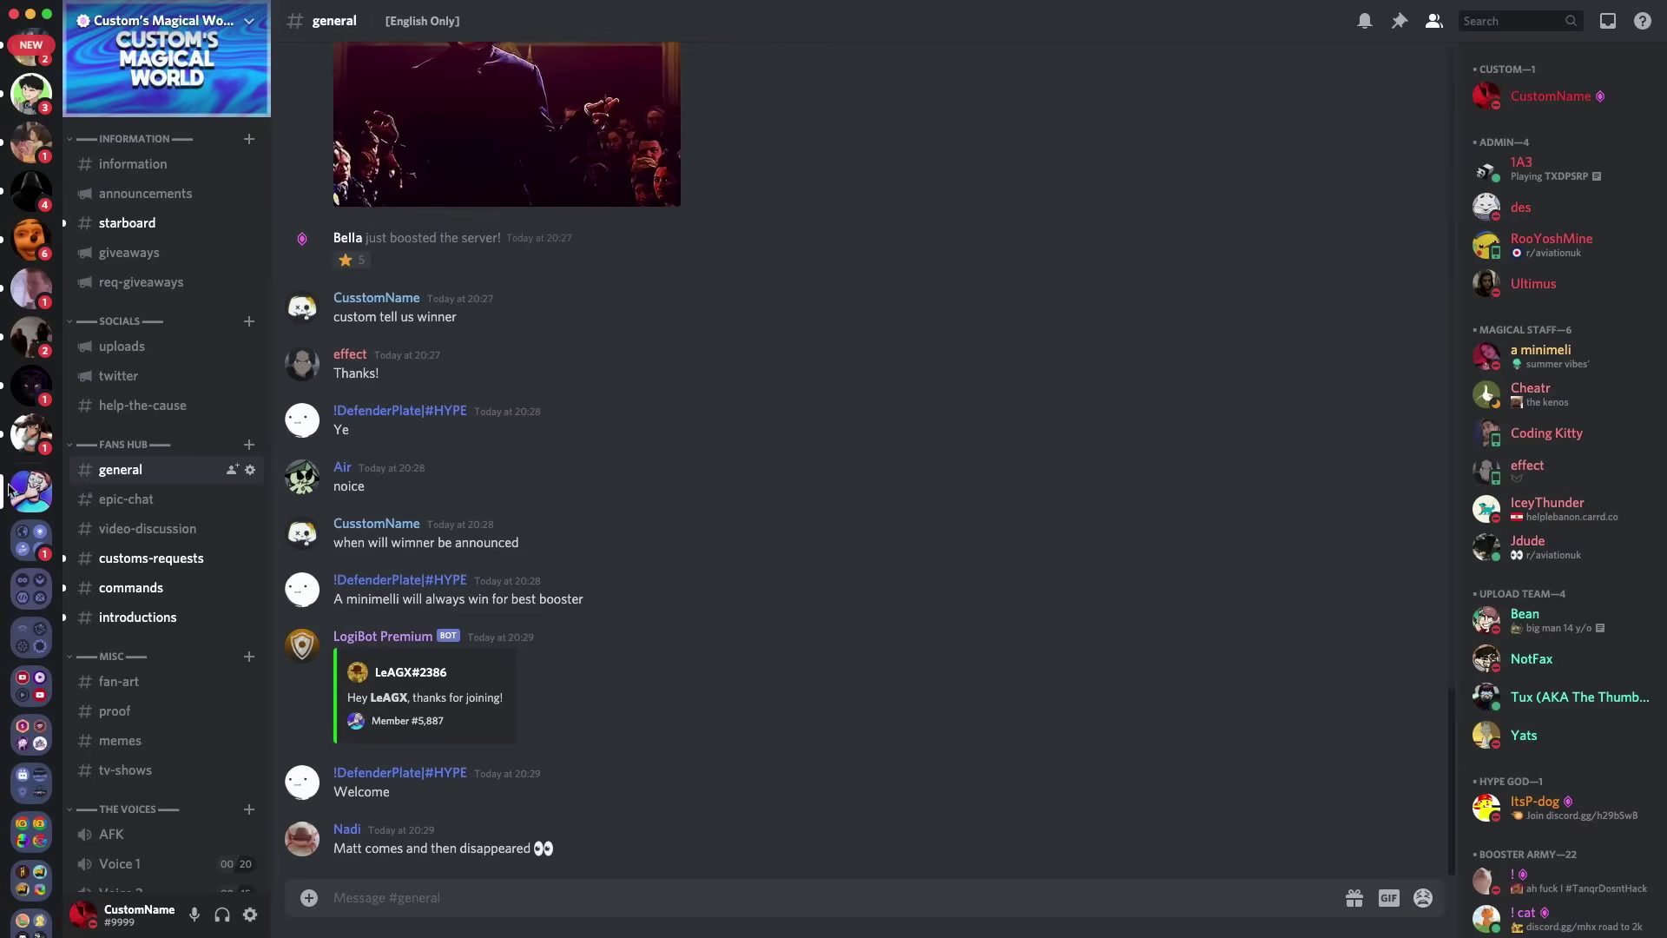
{"action": "scroll", "coordinate": [31, 394], "scroll_direction": "down", "scroll_amount": 2}
{"action": "left_click", "coordinate": [31, 375]}
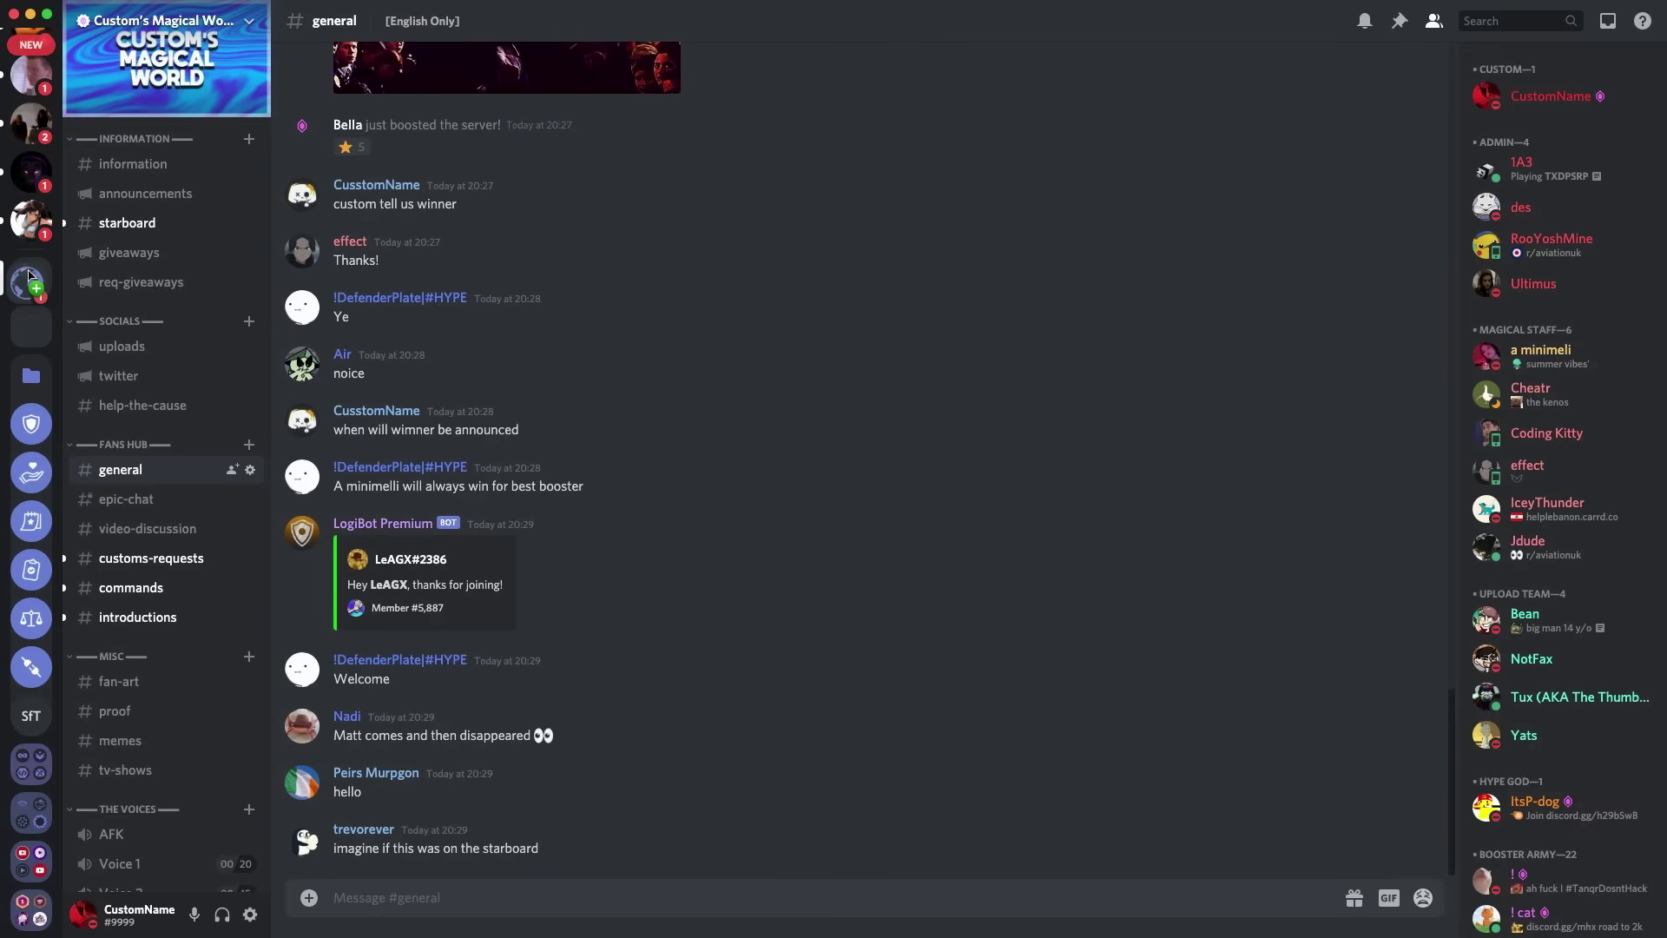
{"action": "left_click_drag", "start_coordinate": [30, 277], "coordinate": [31, 330]}
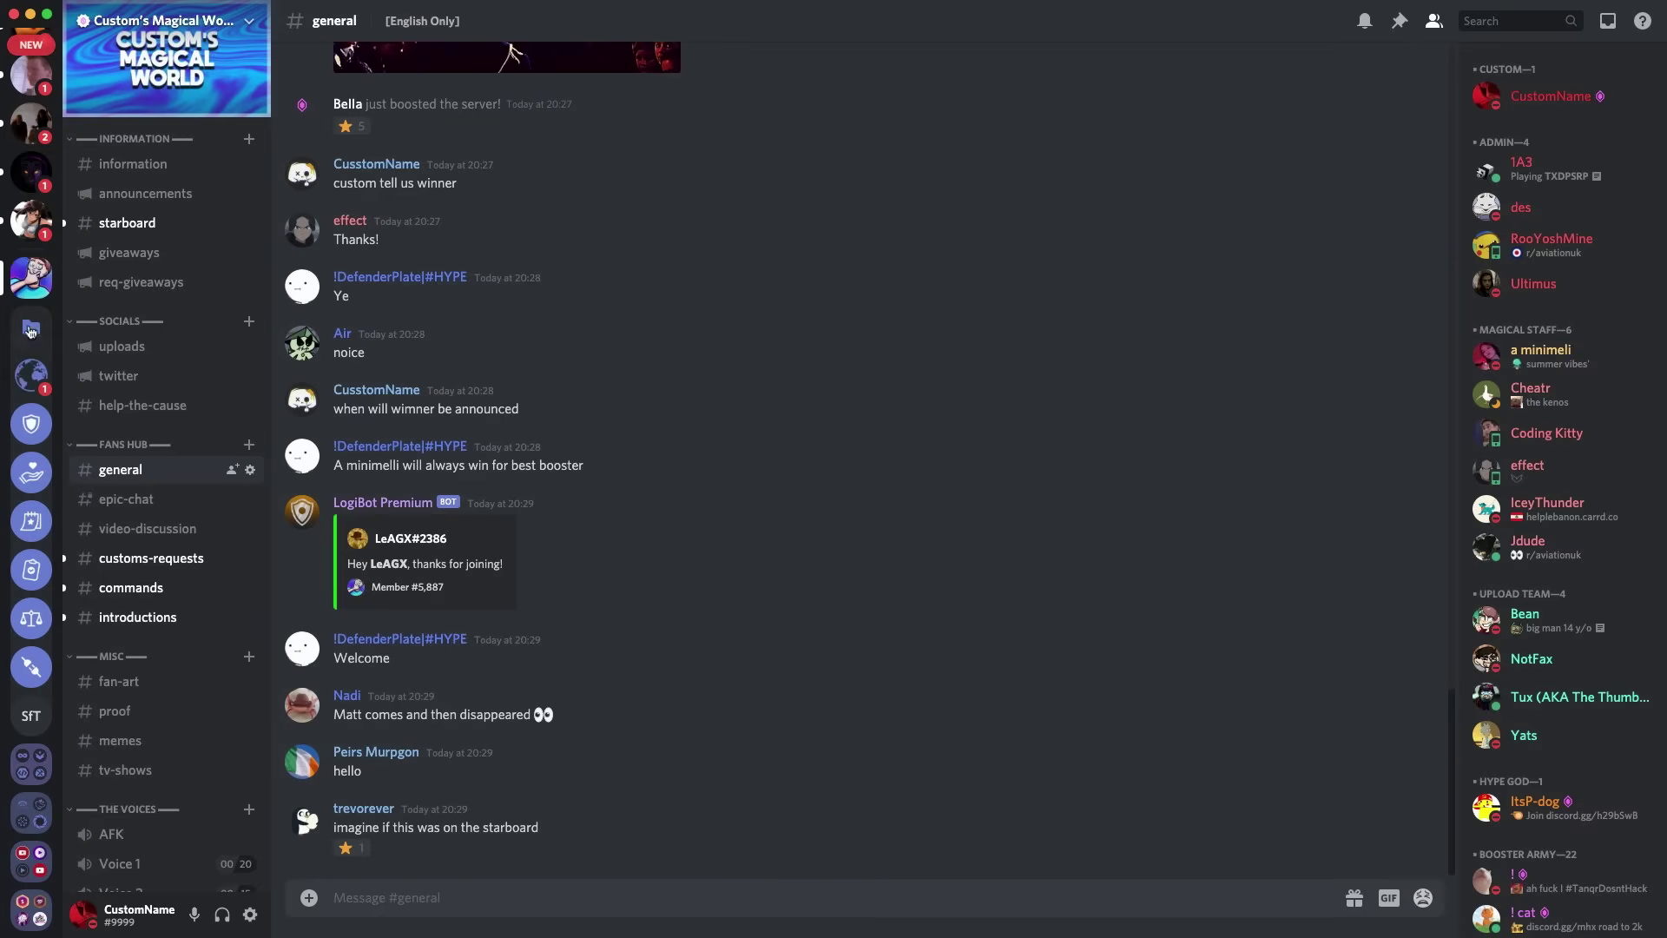
{"action": "left_click", "coordinate": [30, 330]}
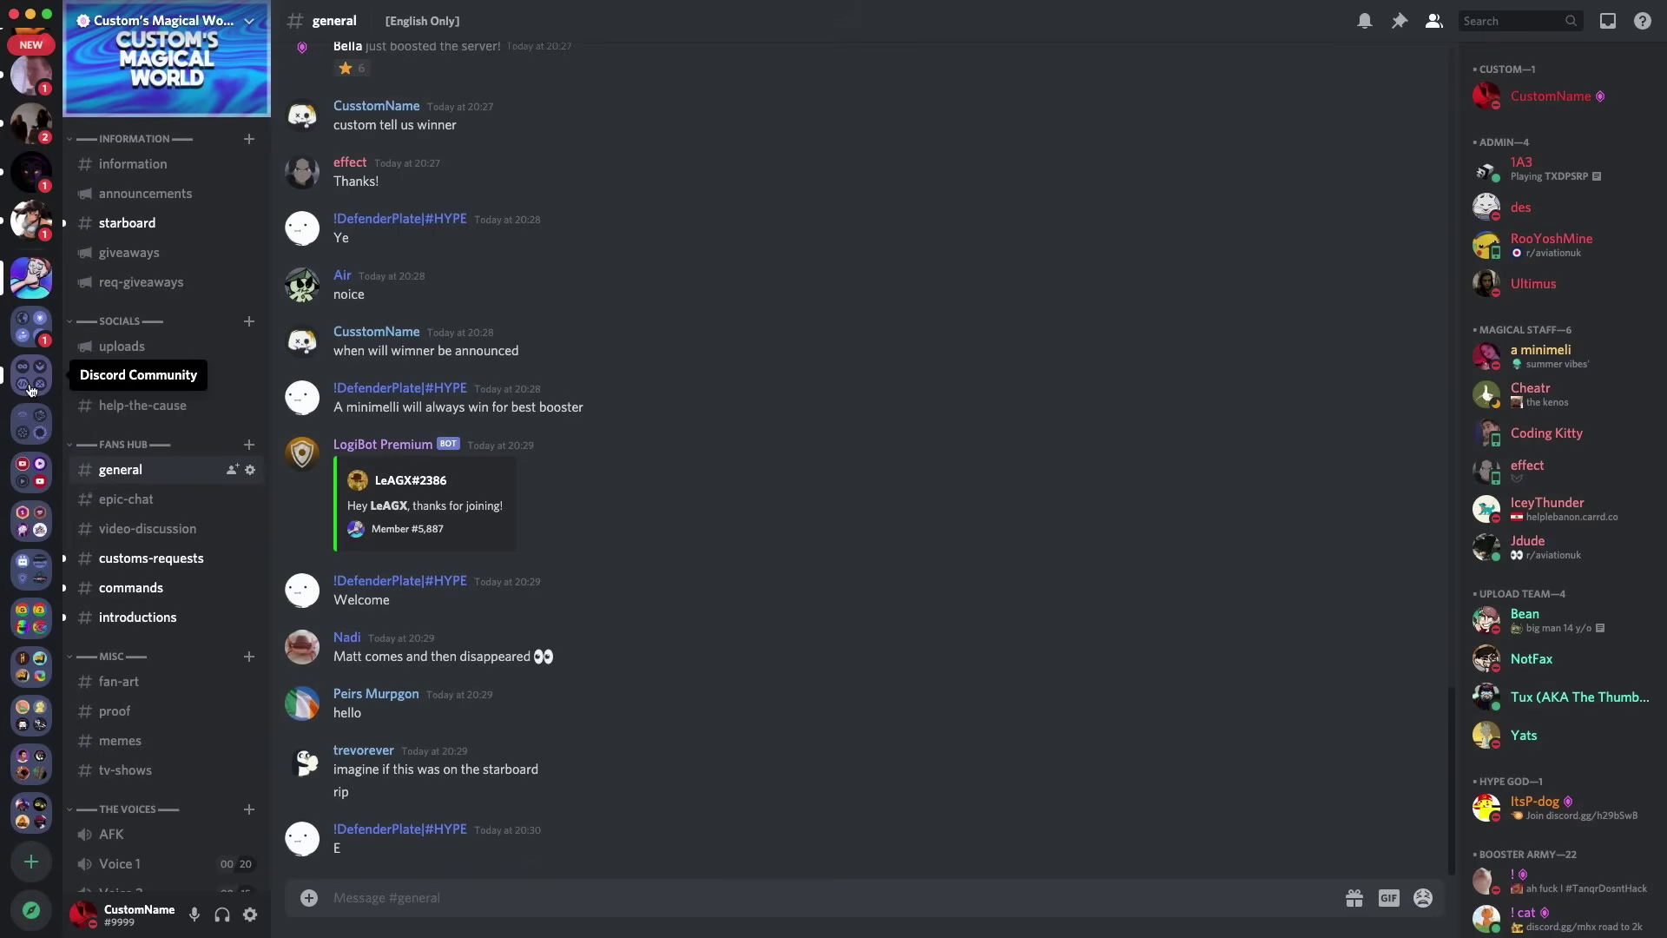
{"action": "left_click", "coordinate": [30, 388]}
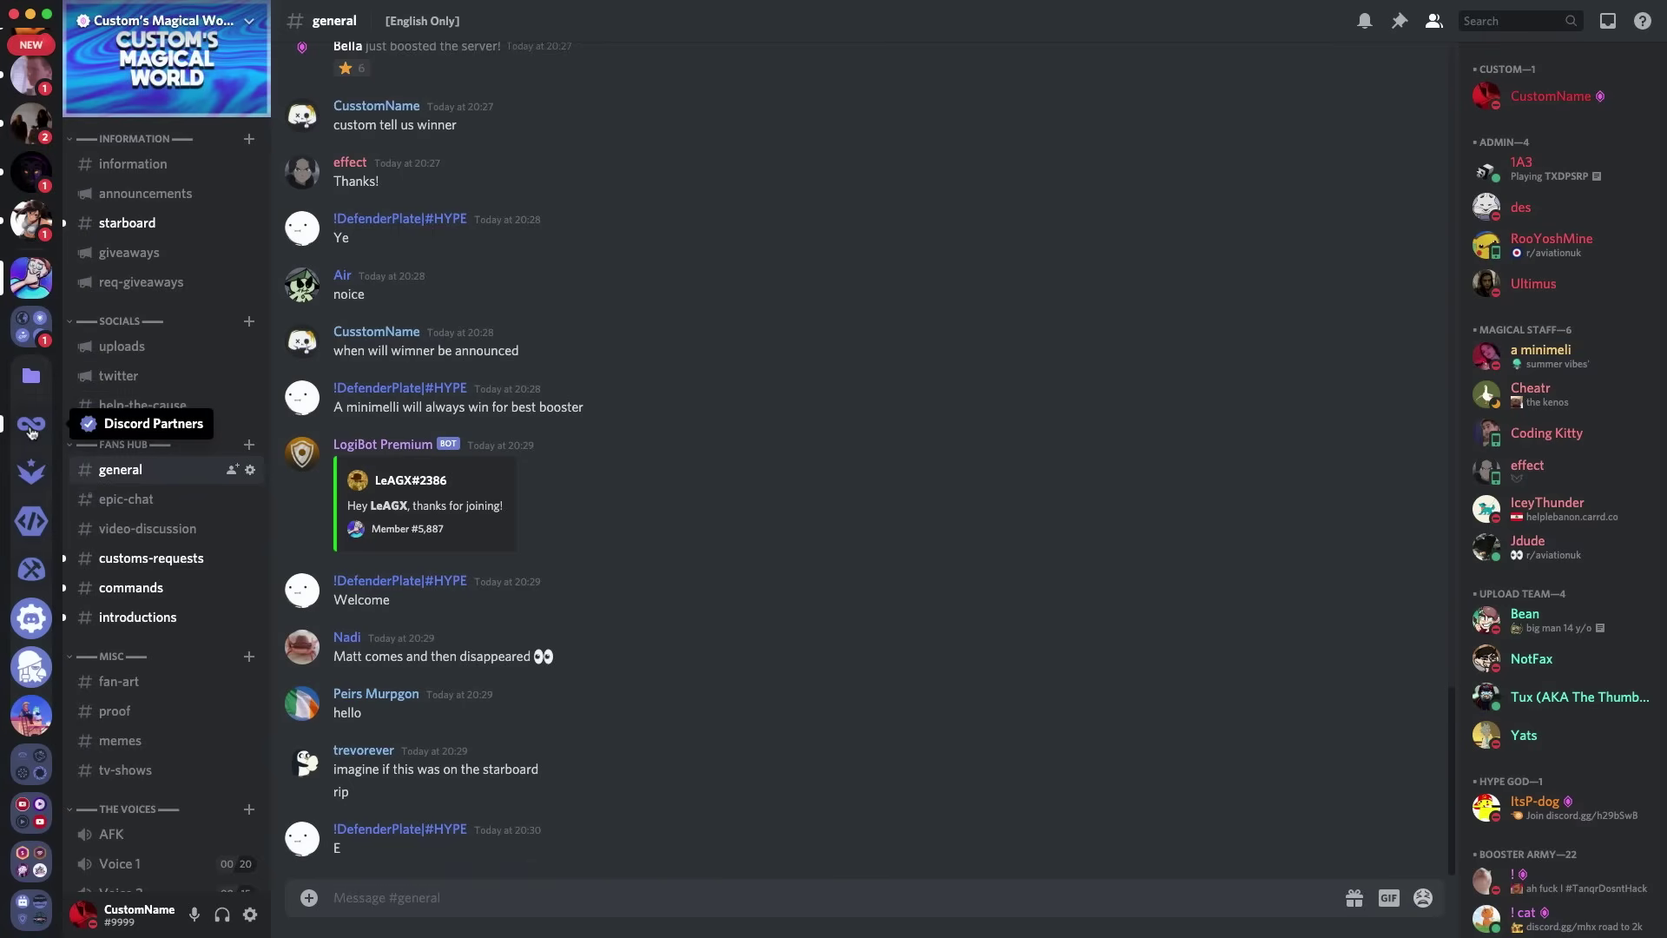
{"action": "left_click", "coordinate": [23, 388]}
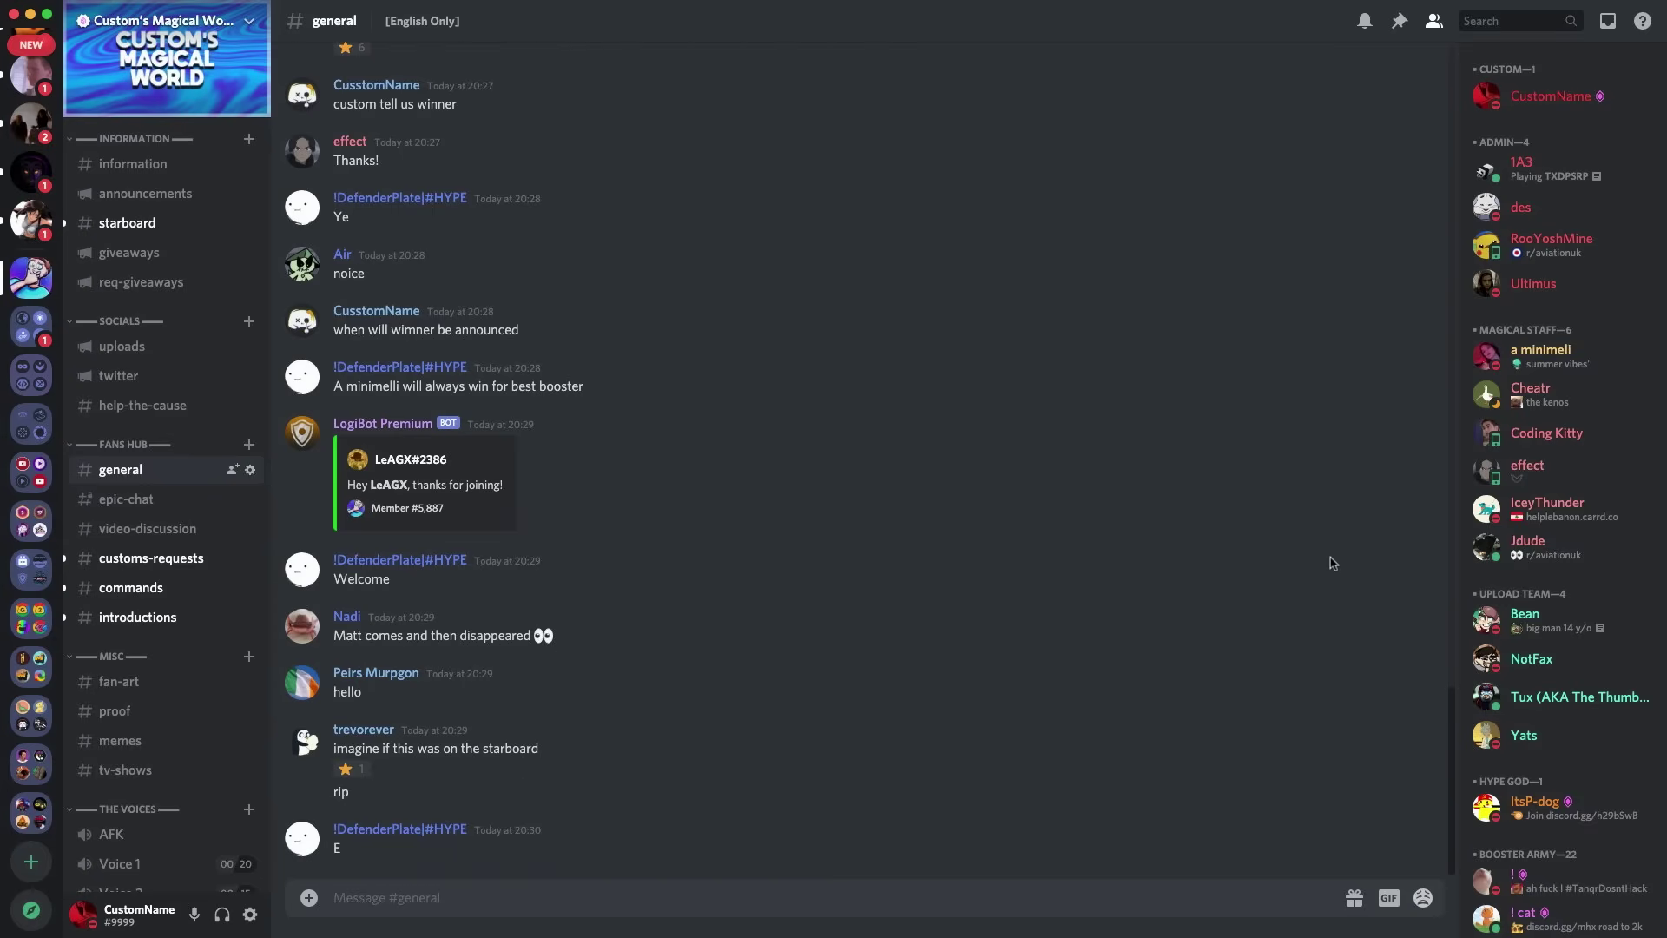
Step: Look over the available actions for a message in #general, such as Pin Message and Quote
{"action": "left_click", "coordinate": [1419, 549]}
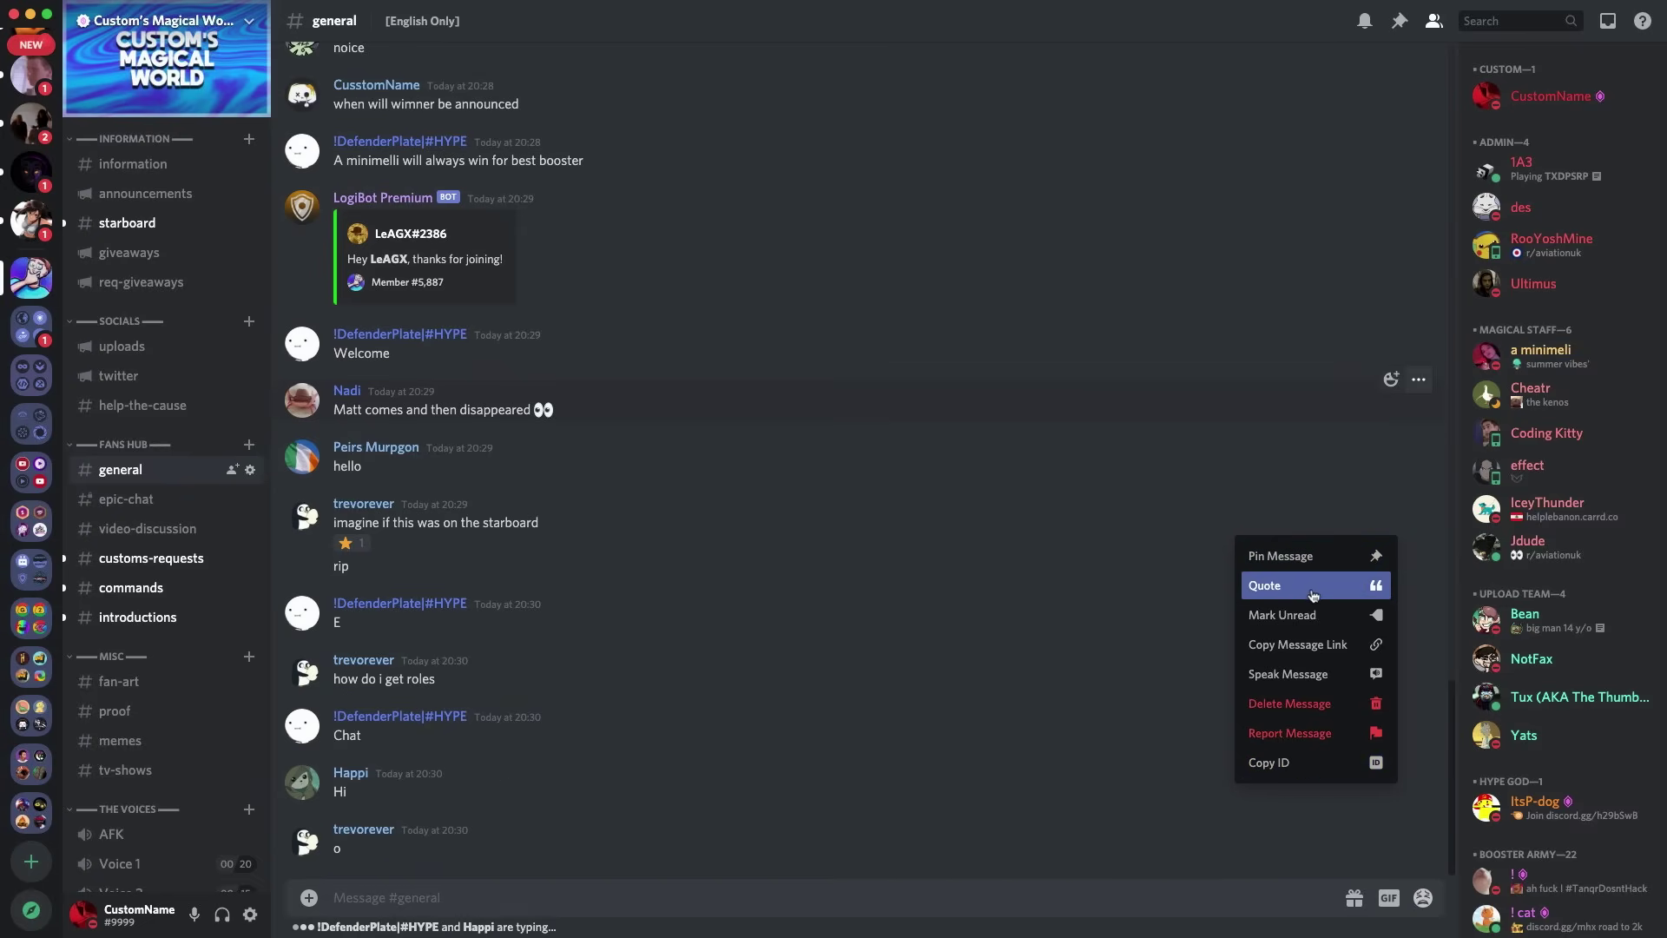
Step: Set the custom status to "subscribe" with Clear After set to Today
{"action": "left_click", "coordinate": [83, 913]}
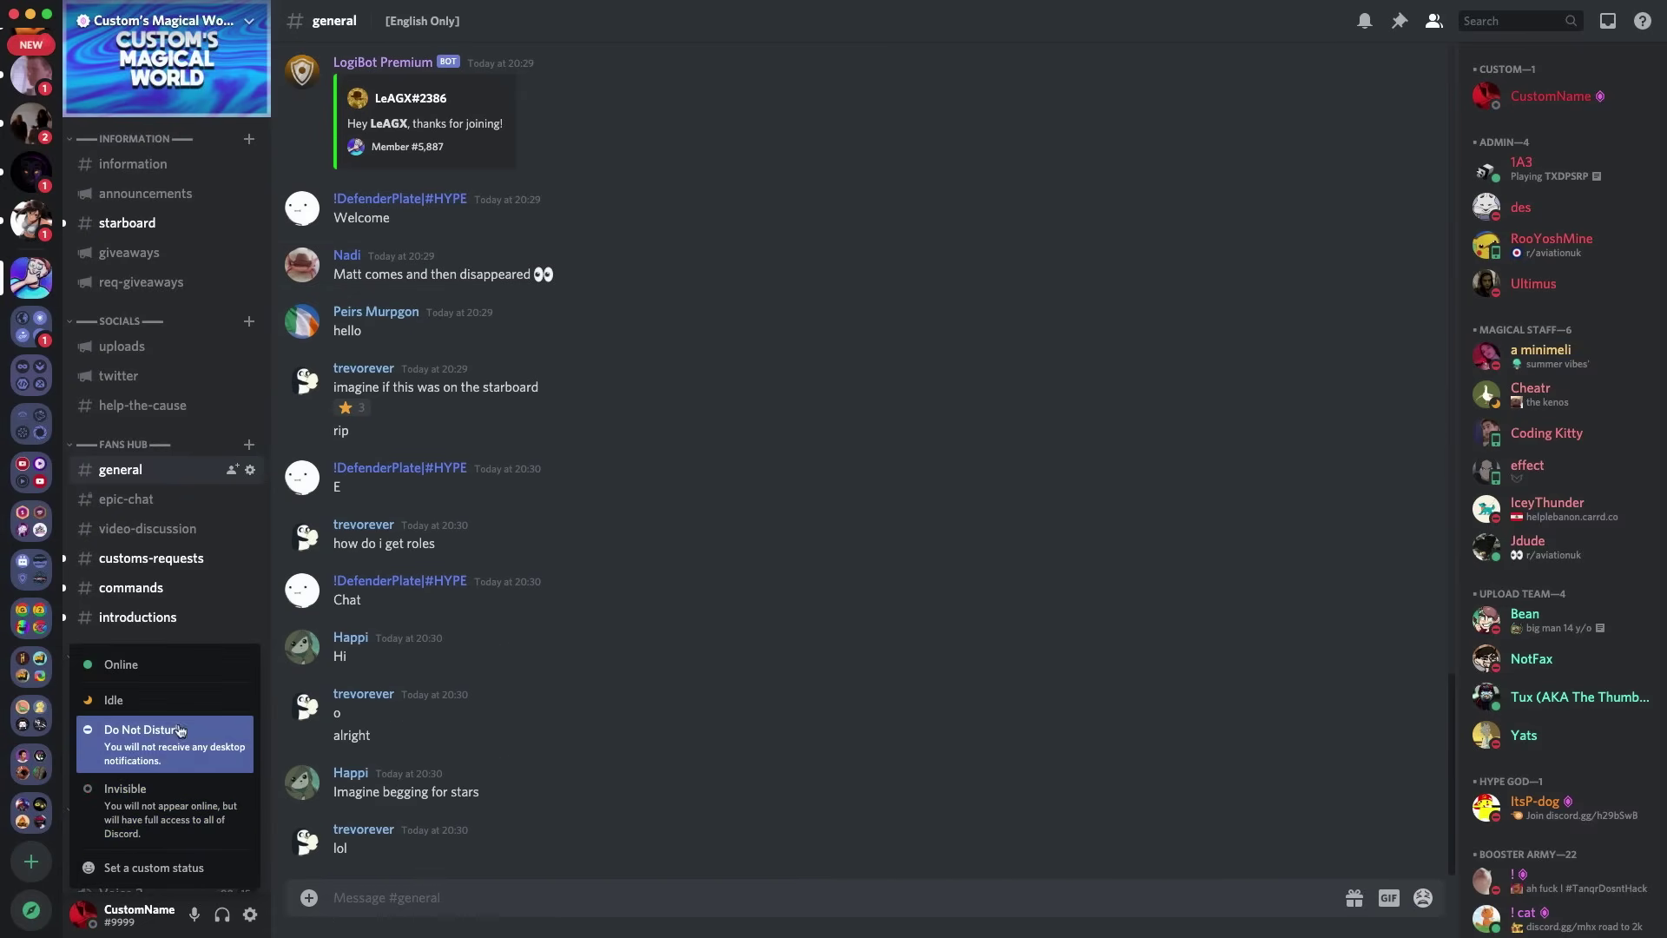
{"action": "left_click", "coordinate": [158, 868]}
{"action": "type", "text": "subscribe"}
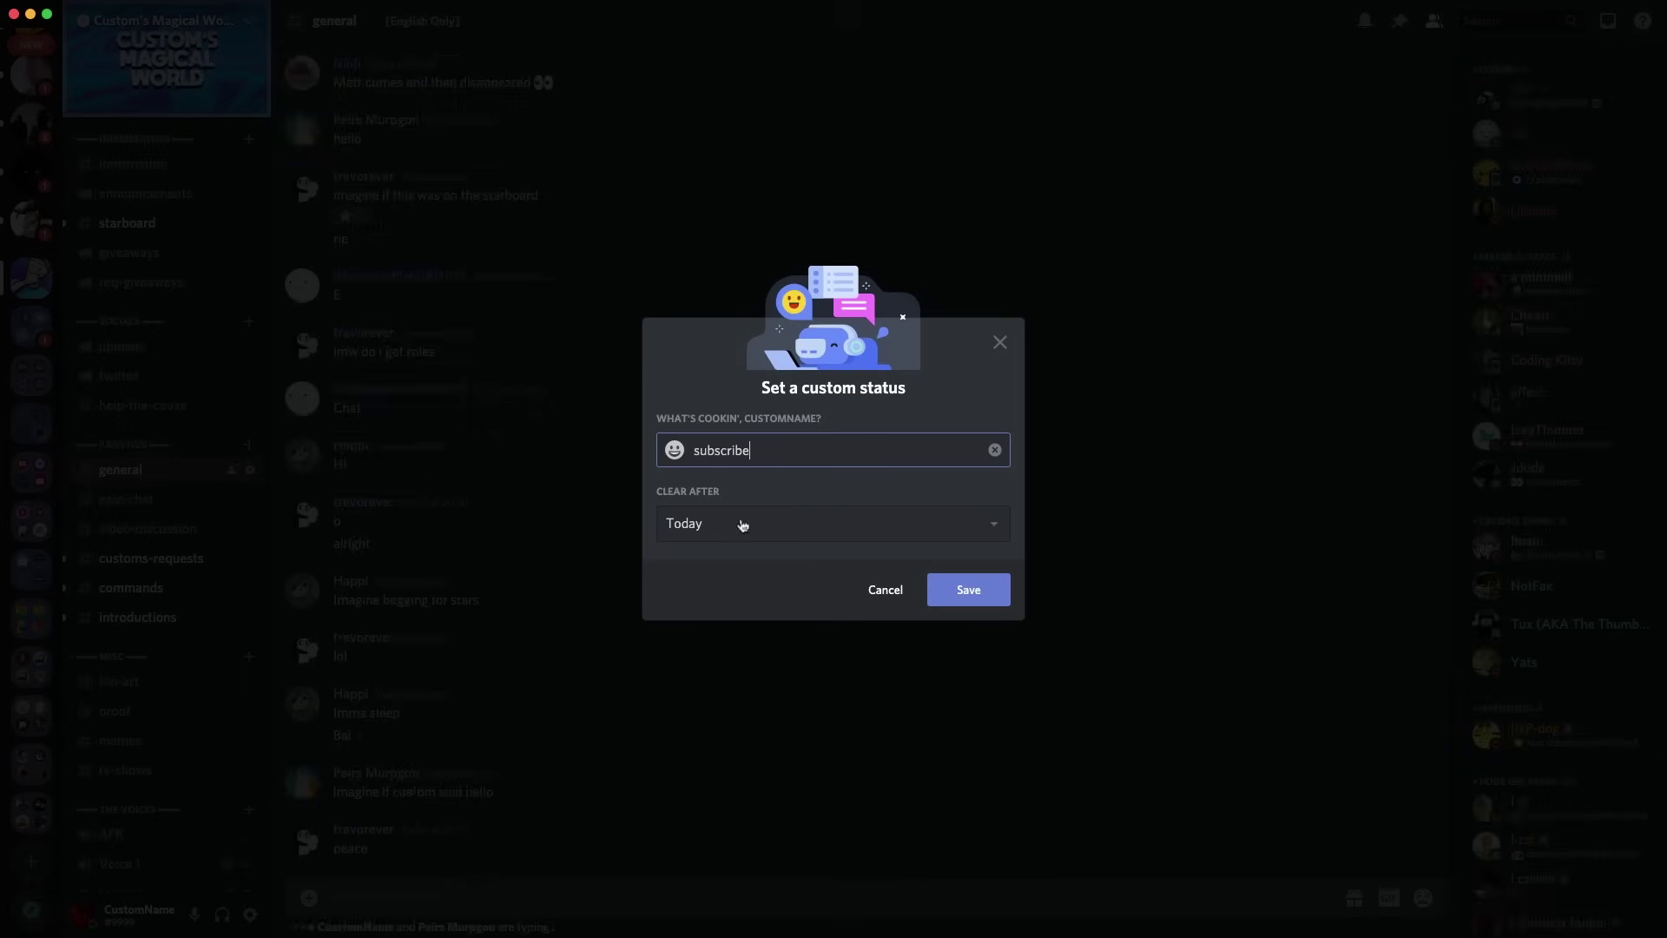
{"action": "left_click", "coordinate": [995, 586]}
Step: Set the account's online status to Do Not Disturb and check the status choices again
{"action": "left_click", "coordinate": [82, 913]}
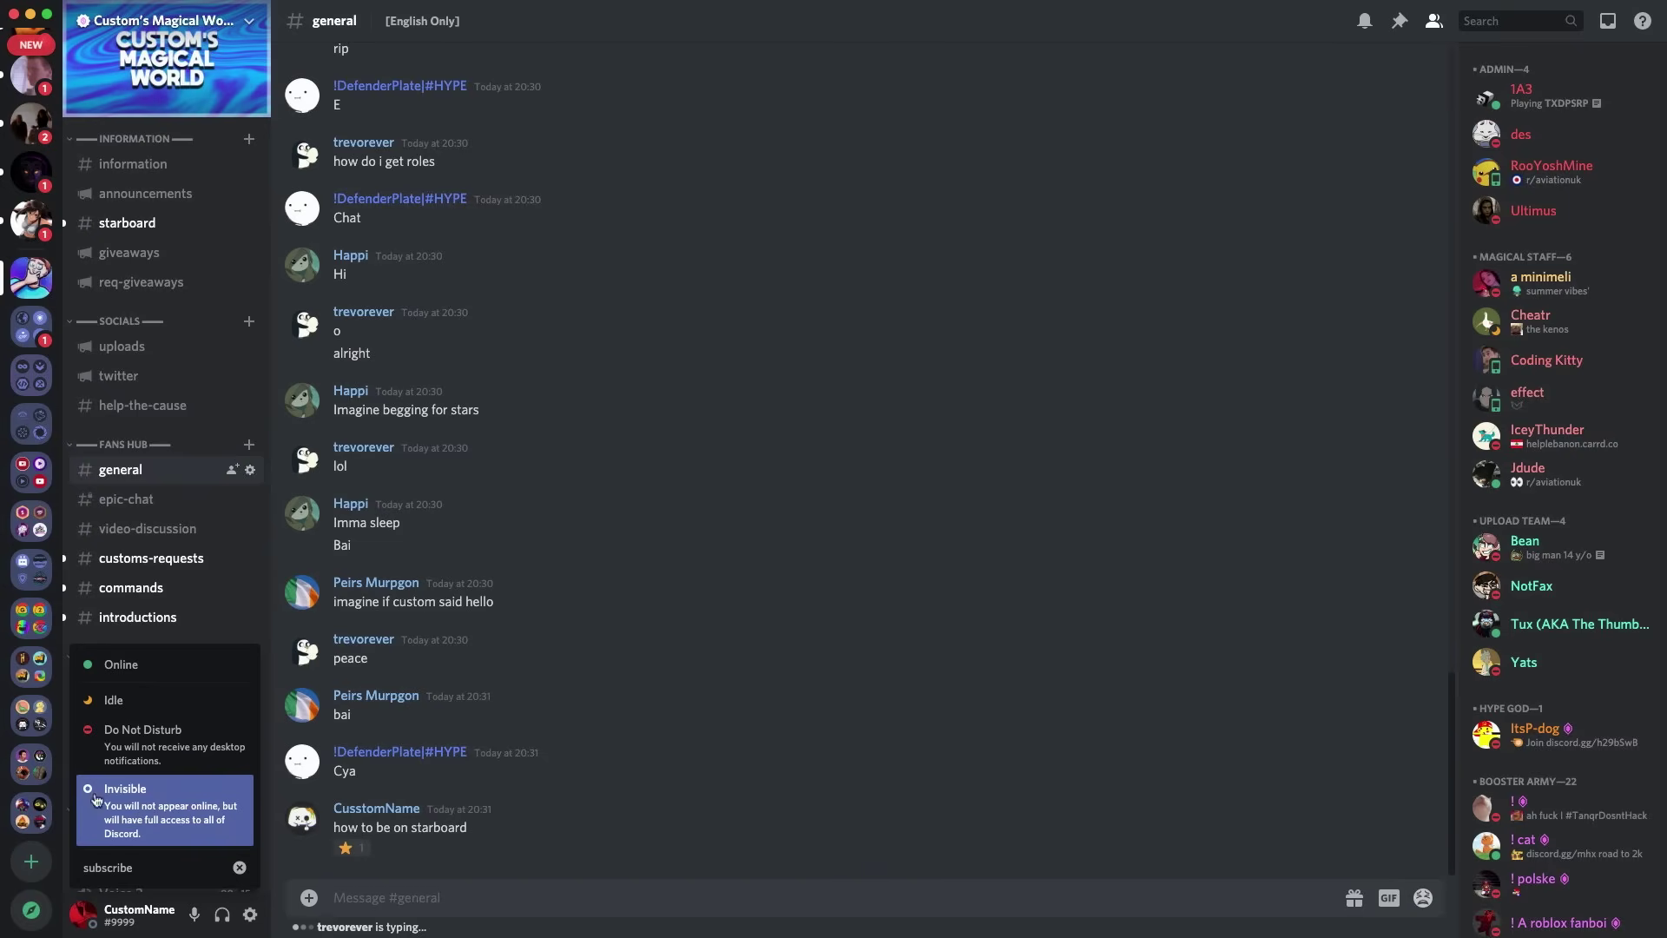
{"action": "left_click", "coordinate": [152, 733]}
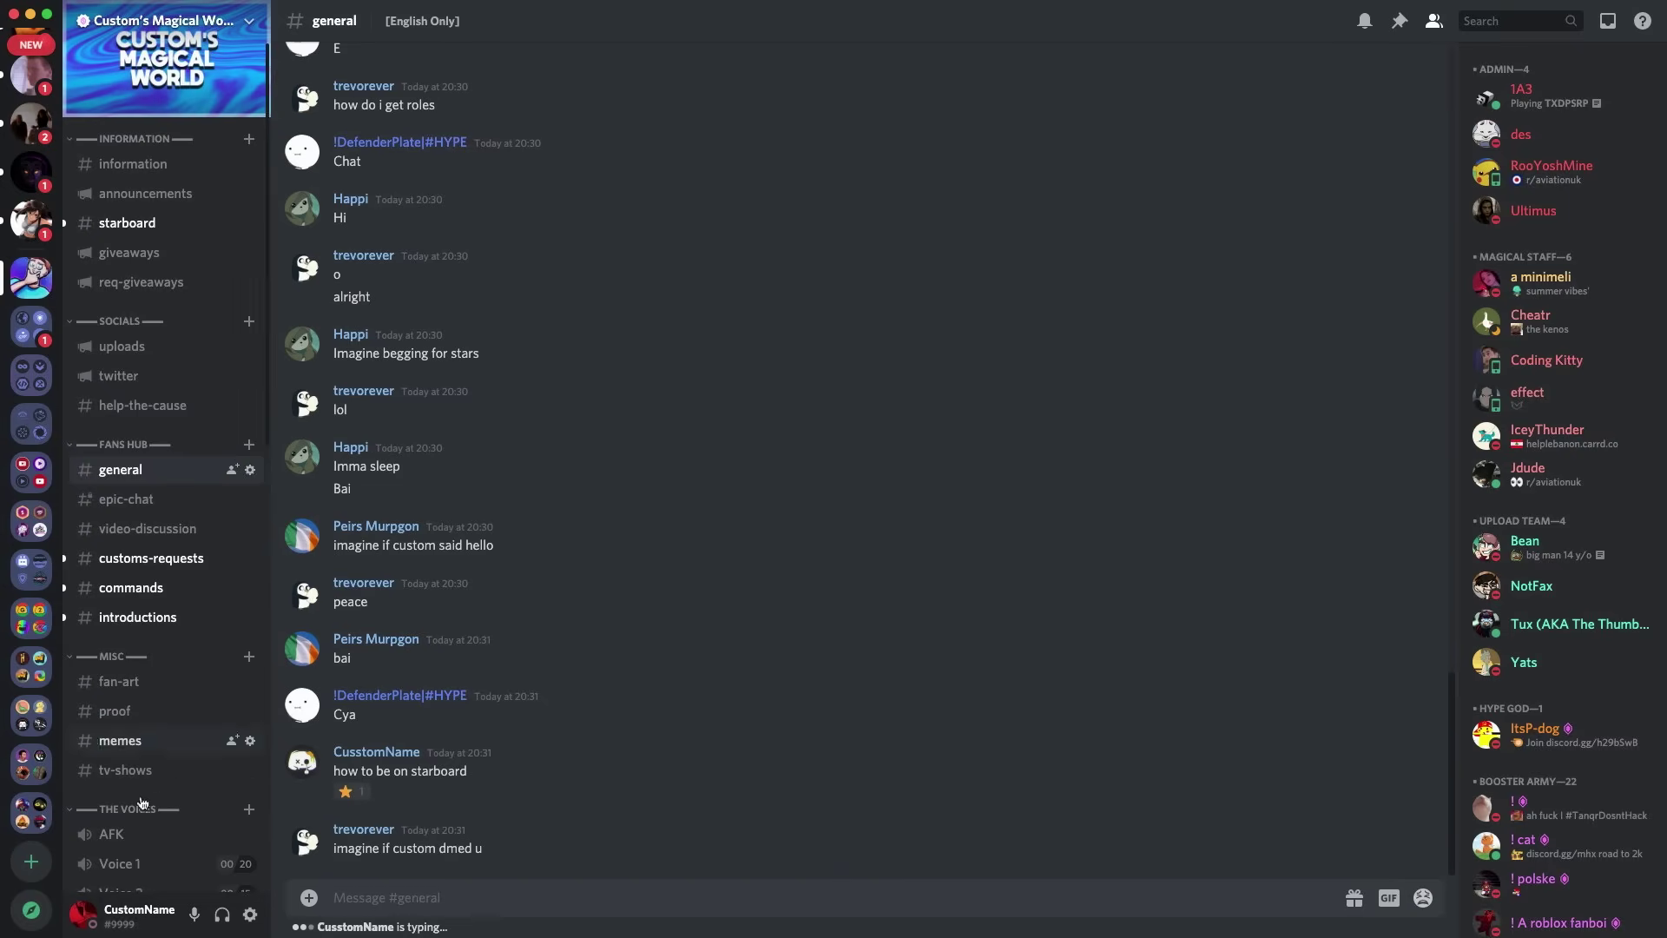
{"action": "left_click", "coordinate": [83, 914]}
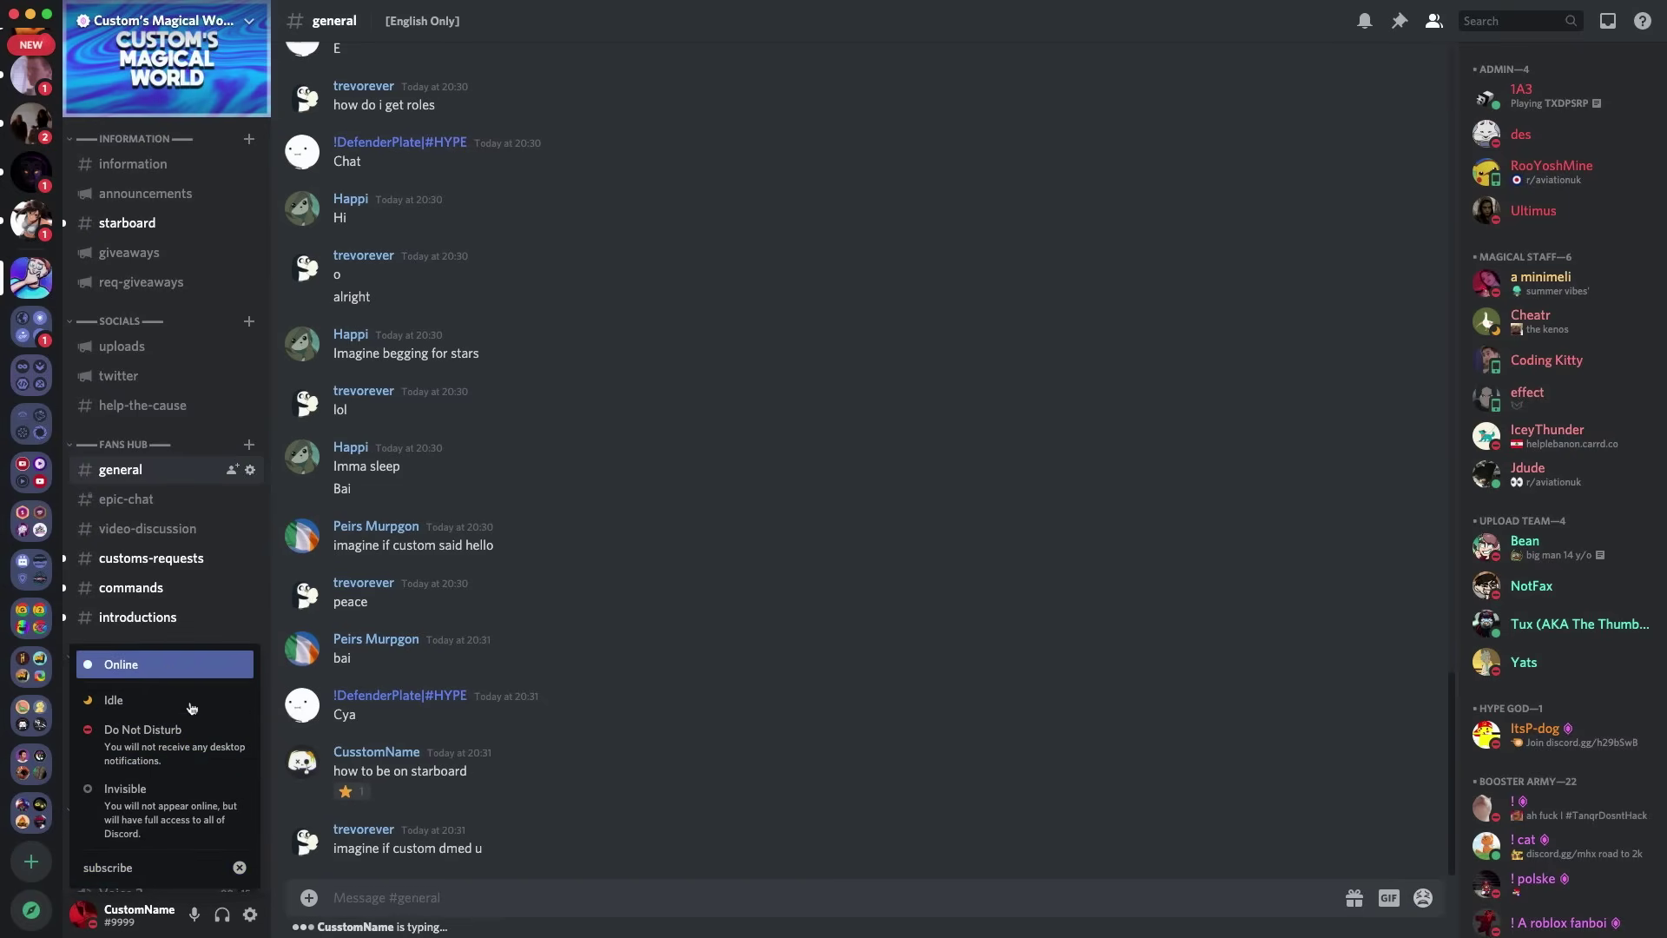
{"action": "left_click", "coordinate": [538, 695]}
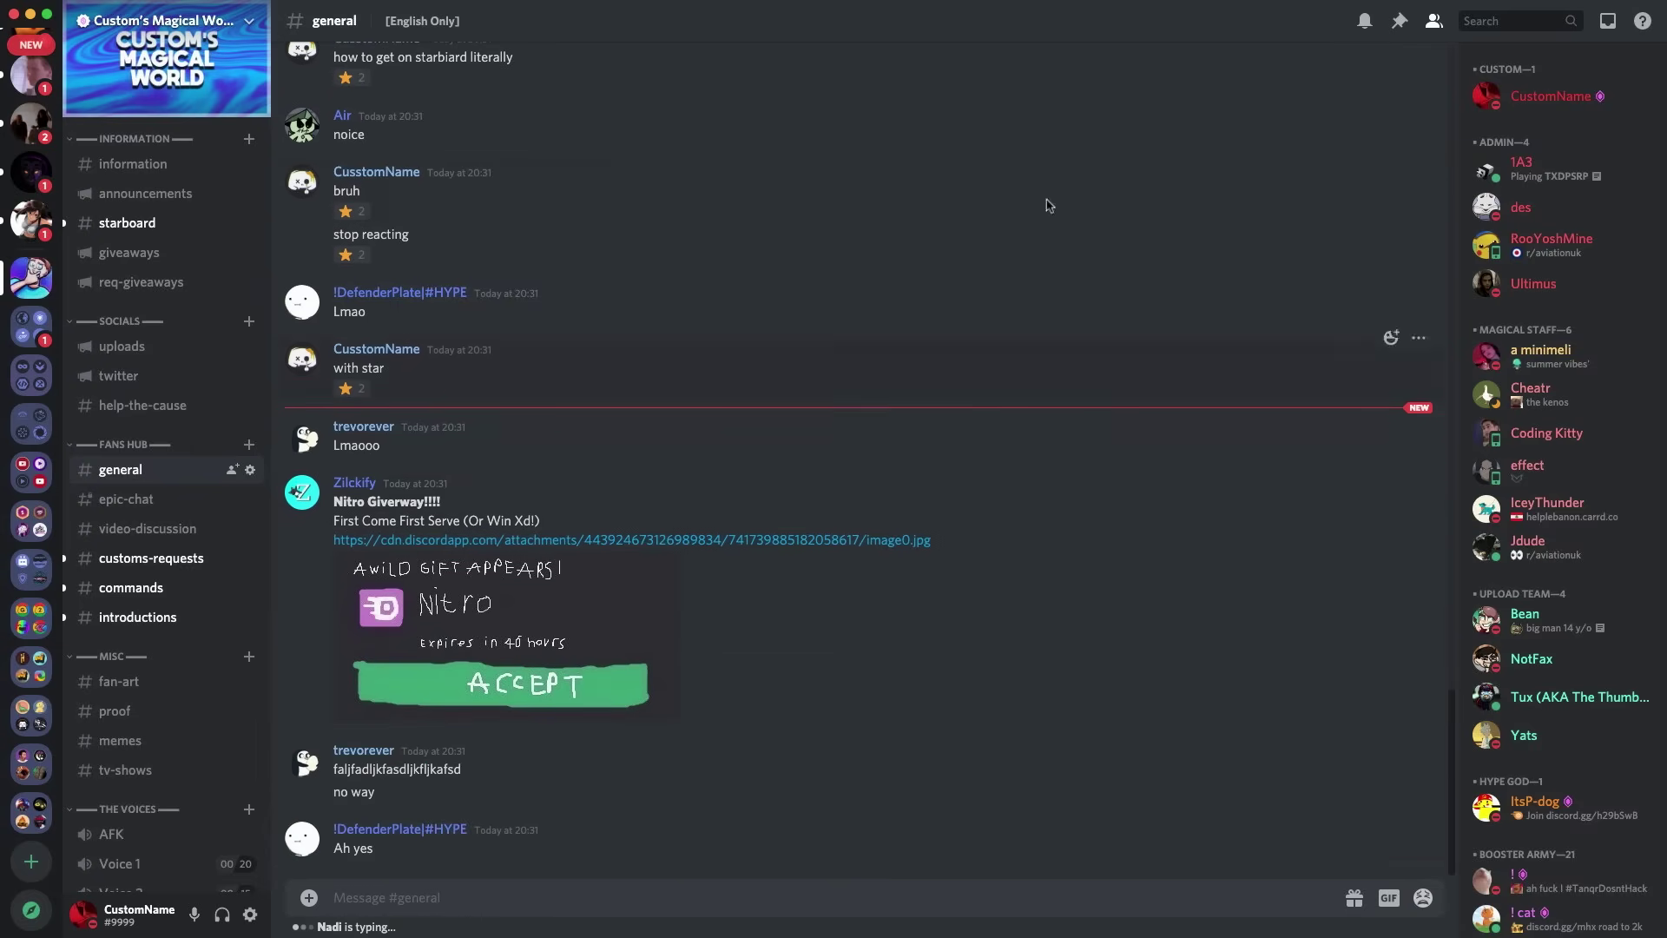
Step: Open the inbox to view the recent mentions
{"action": "left_click", "coordinate": [1605, 24]}
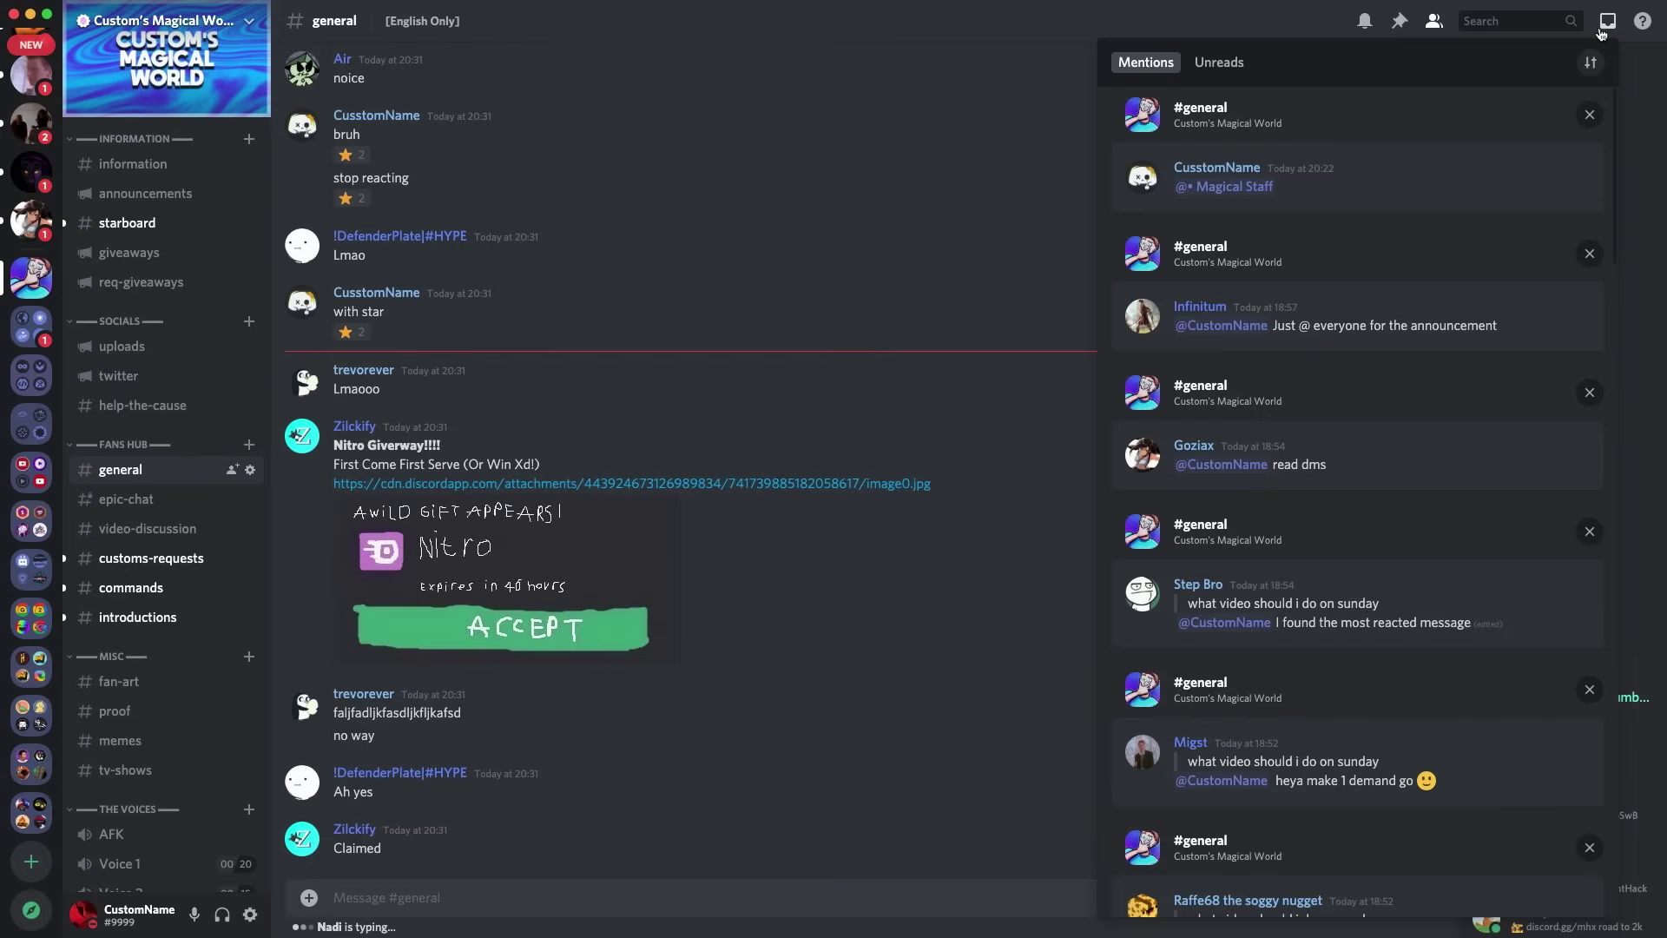